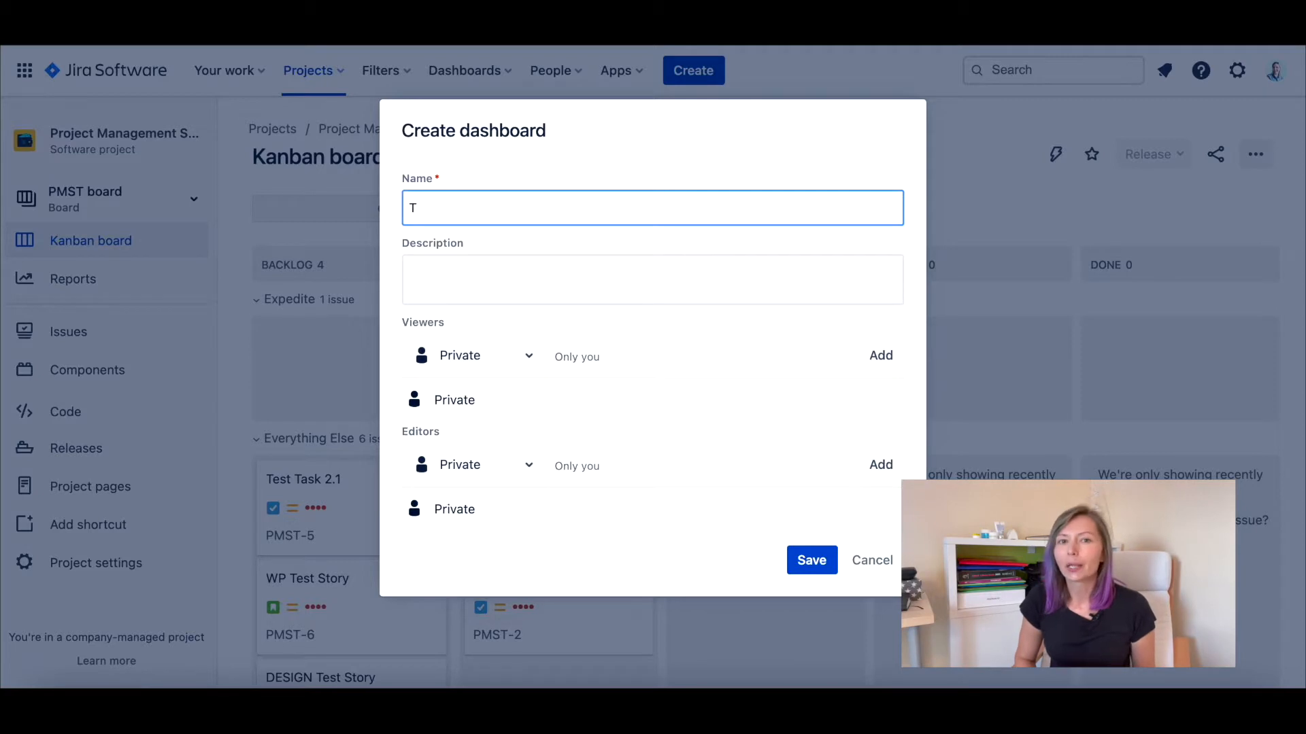
Name the new dashboard "Test Dash PM Sandbox" and enter "LEt's Rock!" as its description.
text(Dash PM)
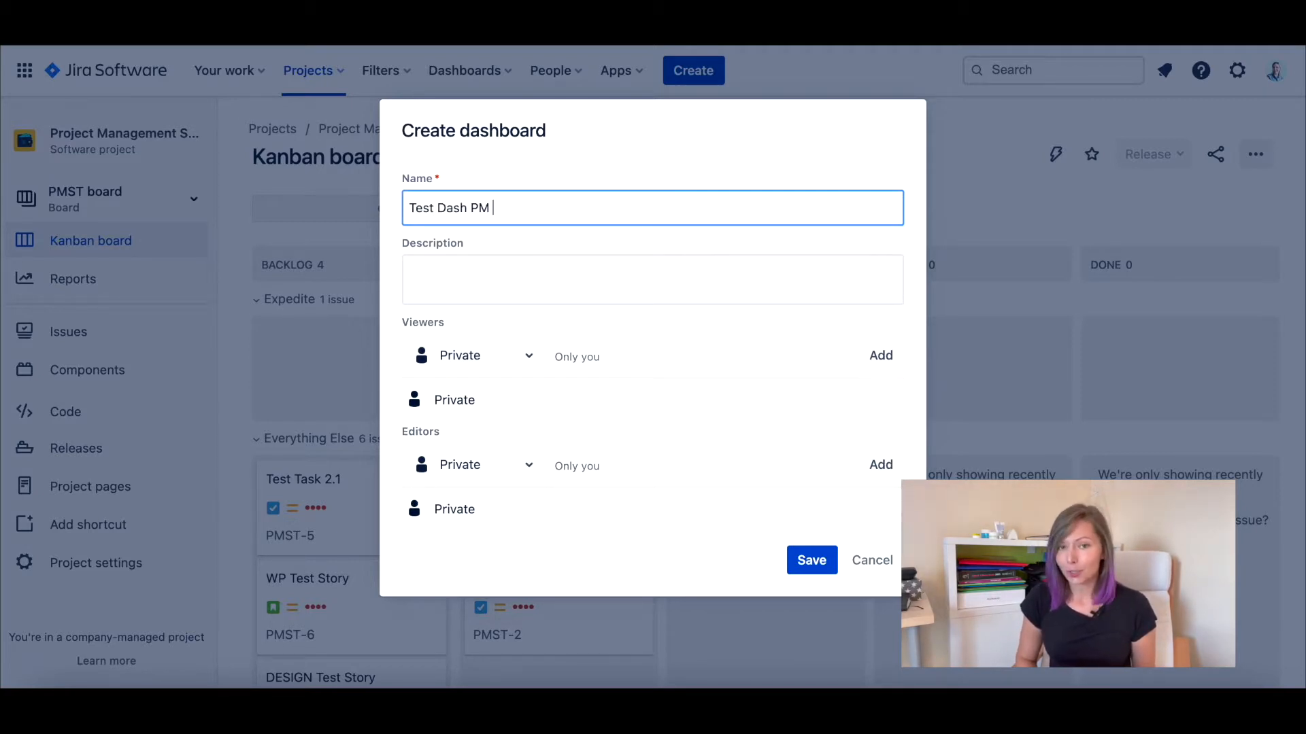
text( Sandbox)
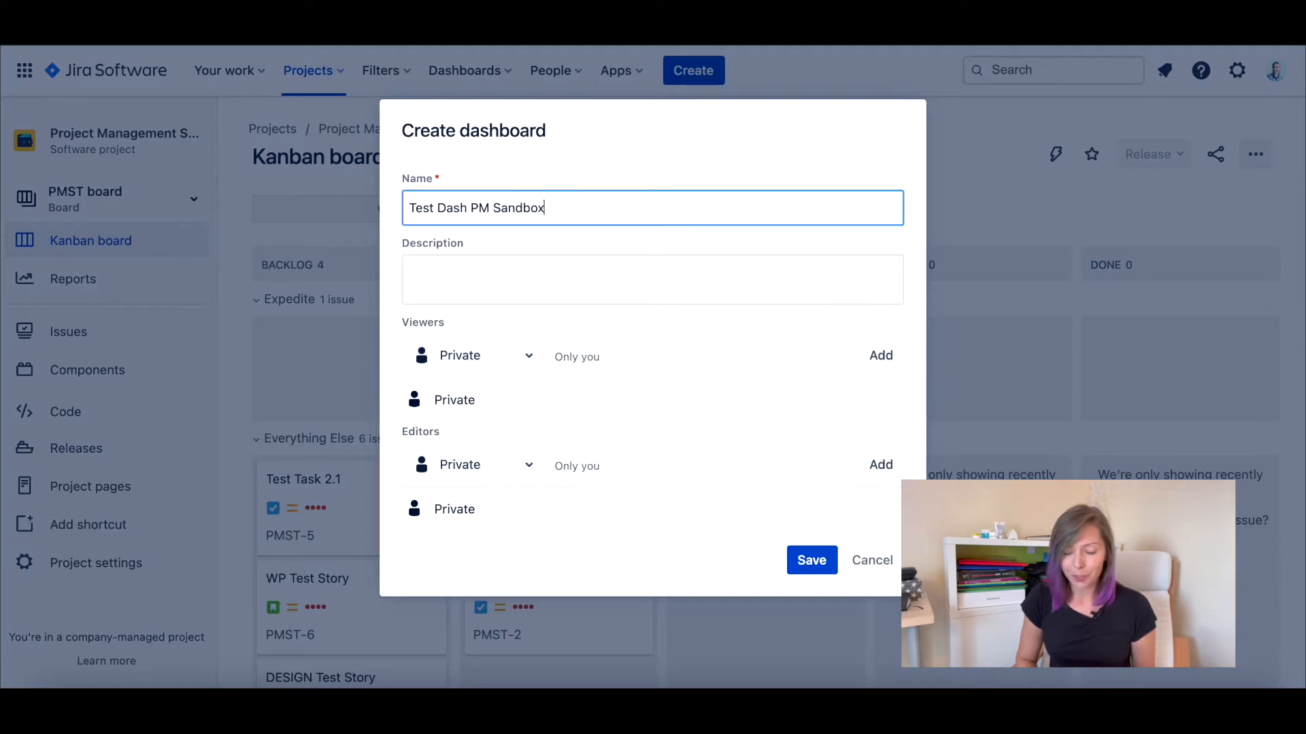
click(553, 291)
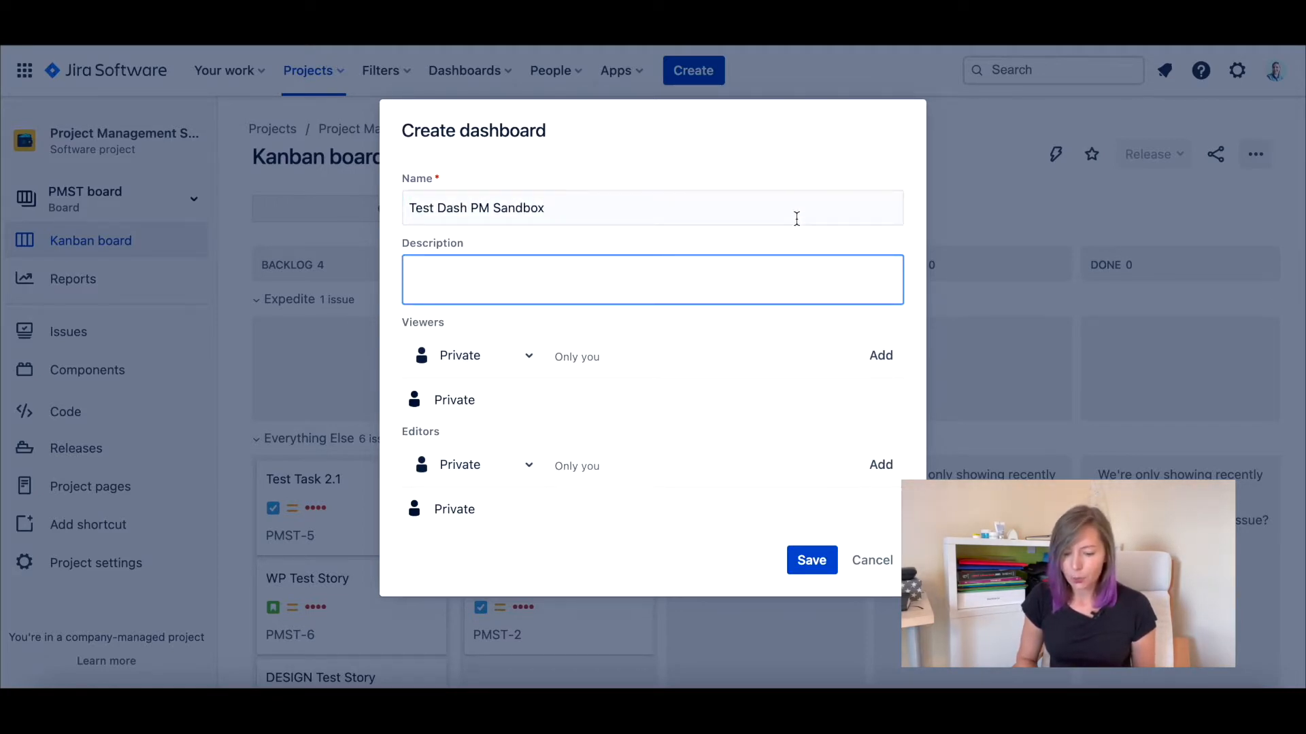
text(LEt's Rock!)
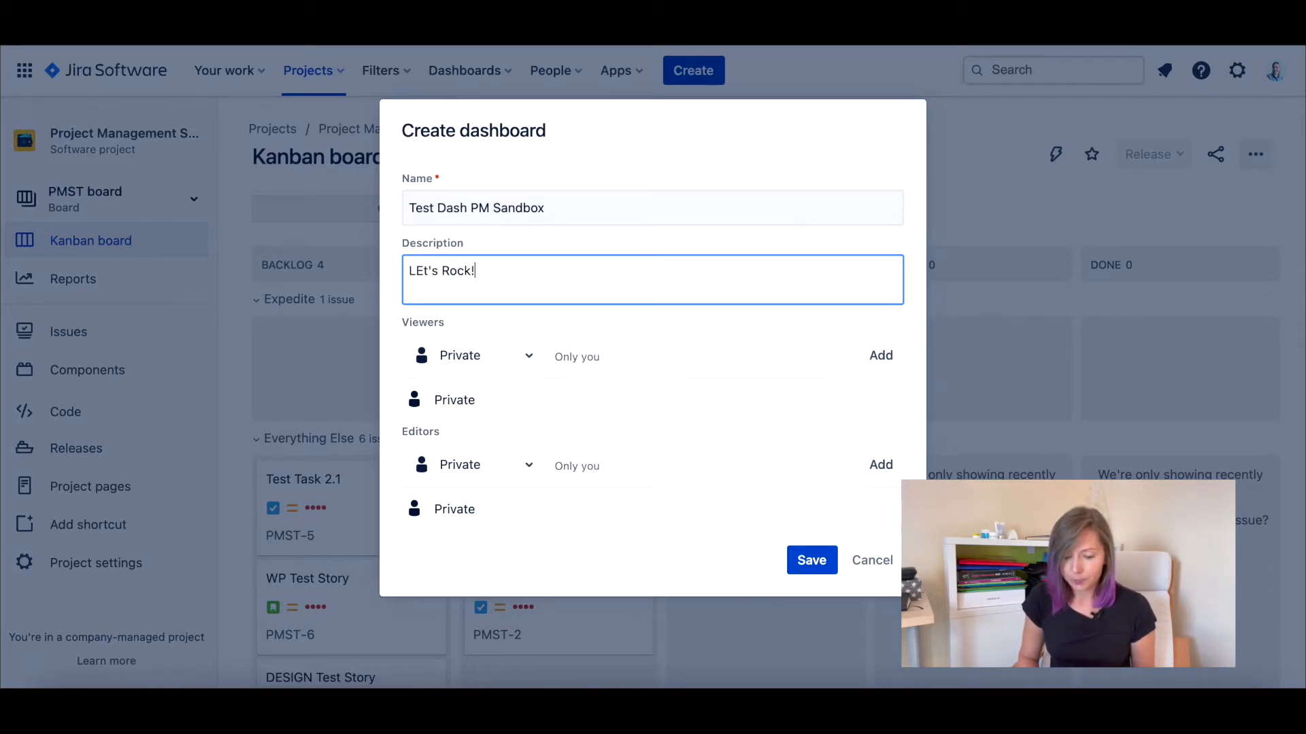
Review the viewer and editor access options, keep both set to Private, and save the dashboard.
click(533, 362)
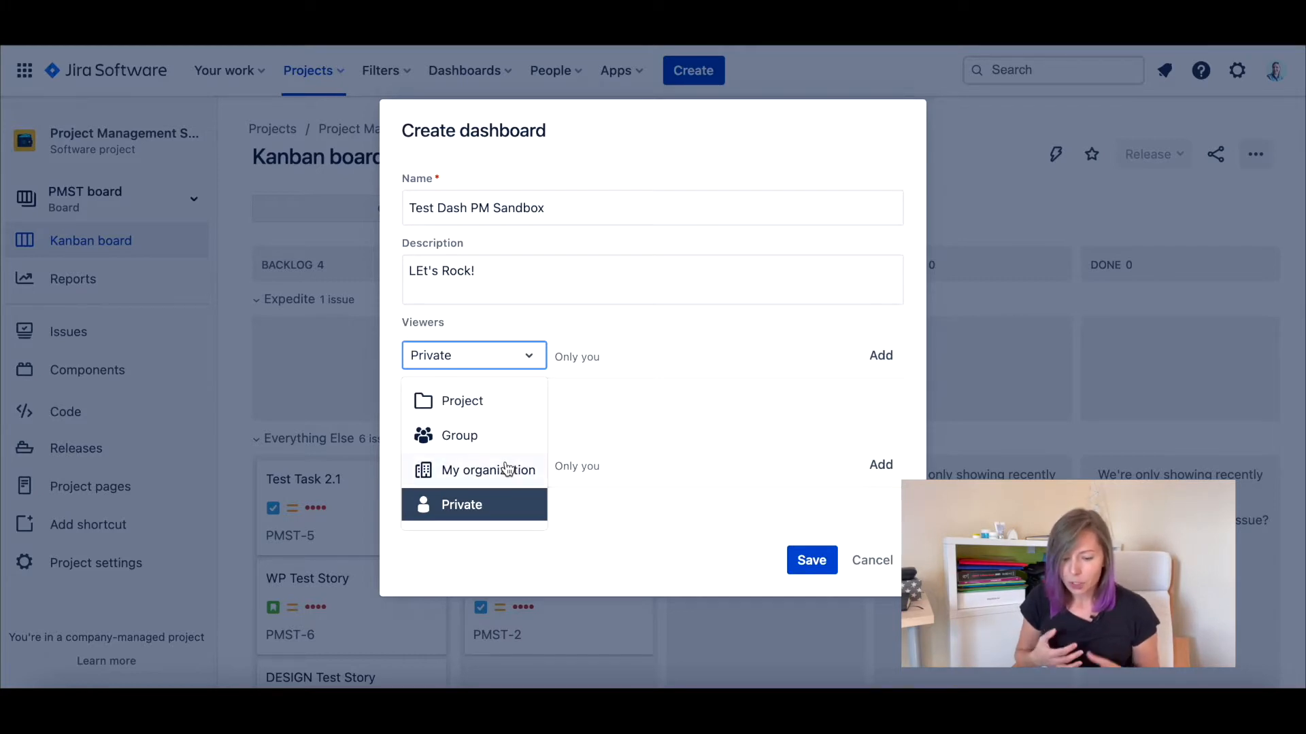
click(607, 325)
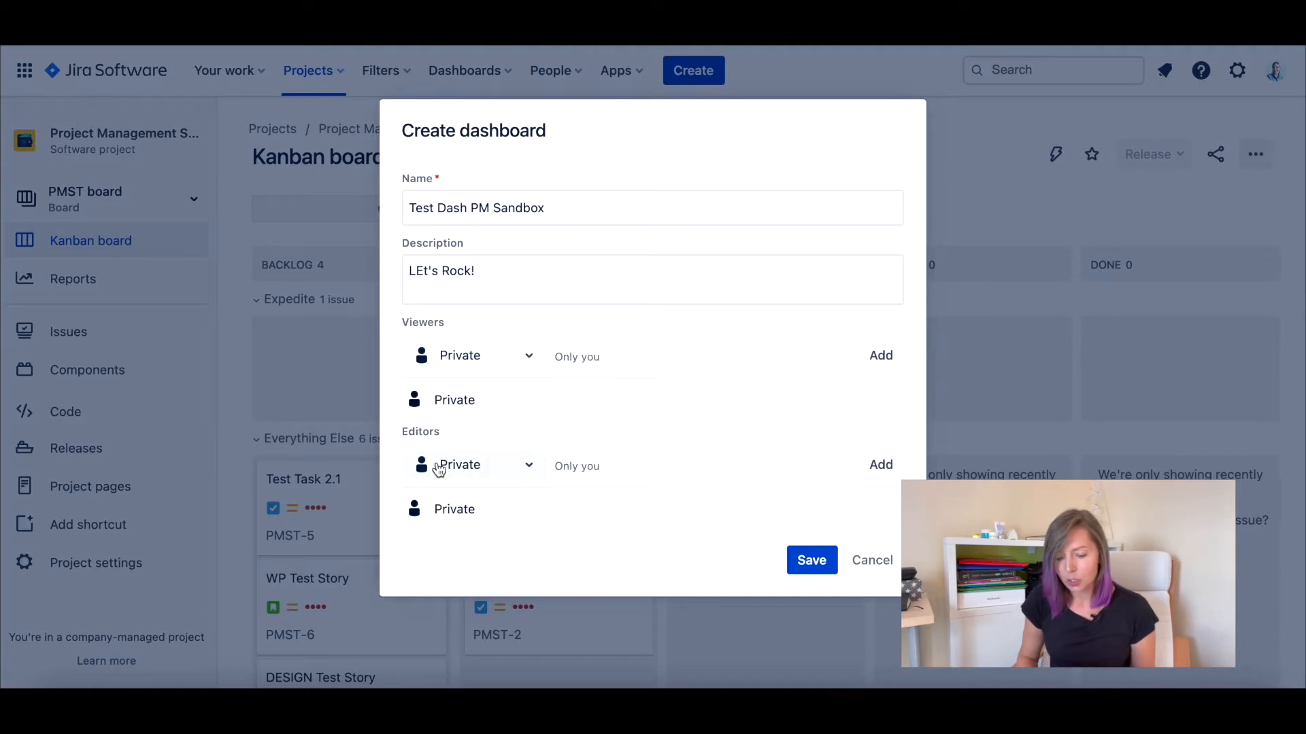
click(442, 476)
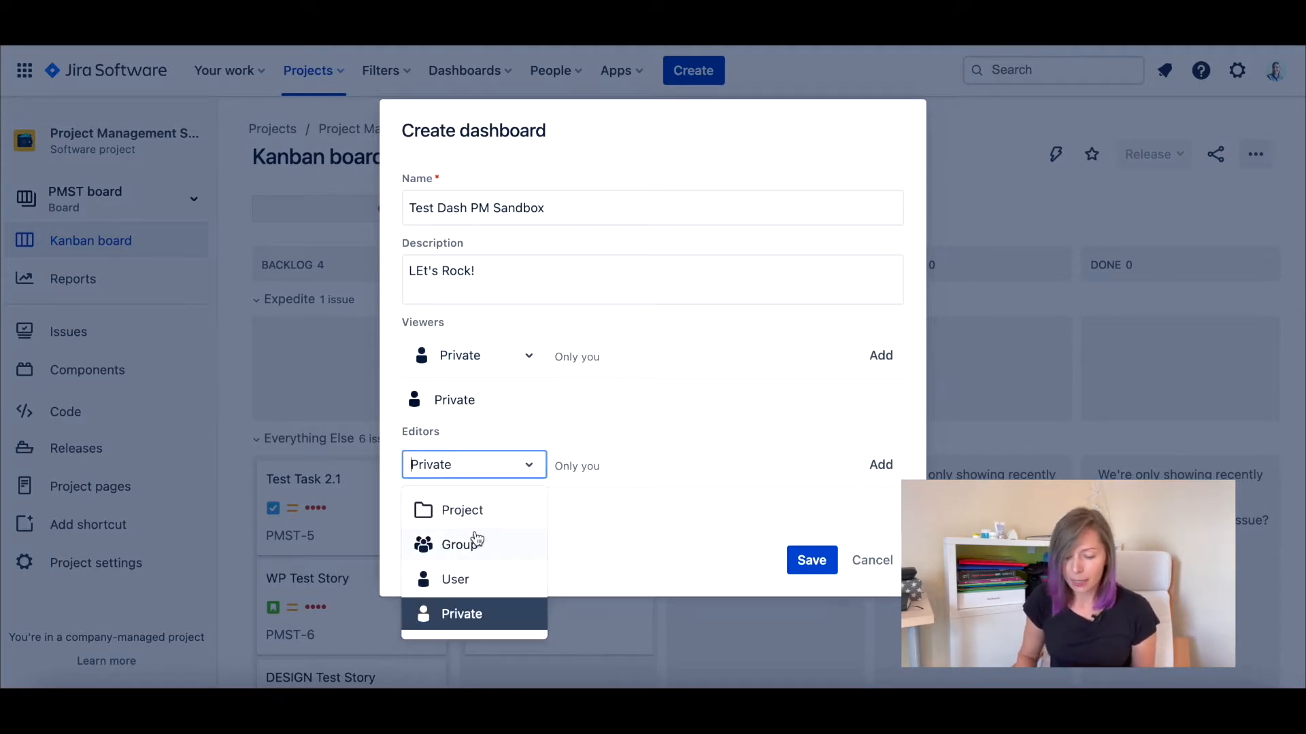
click(486, 441)
click(812, 561)
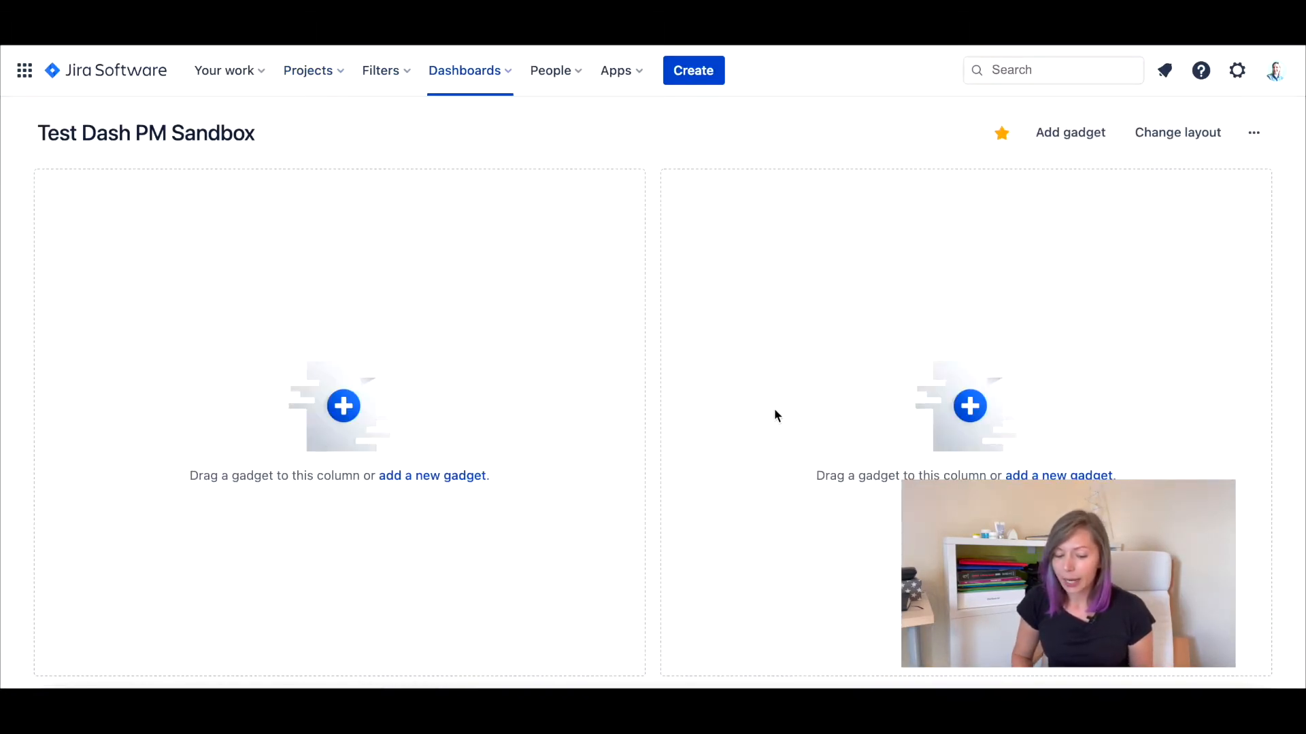
View the list of starred filters available for the dashboard.
scroll(774, 412, down, 1)
scroll(775, 413, up, 1)
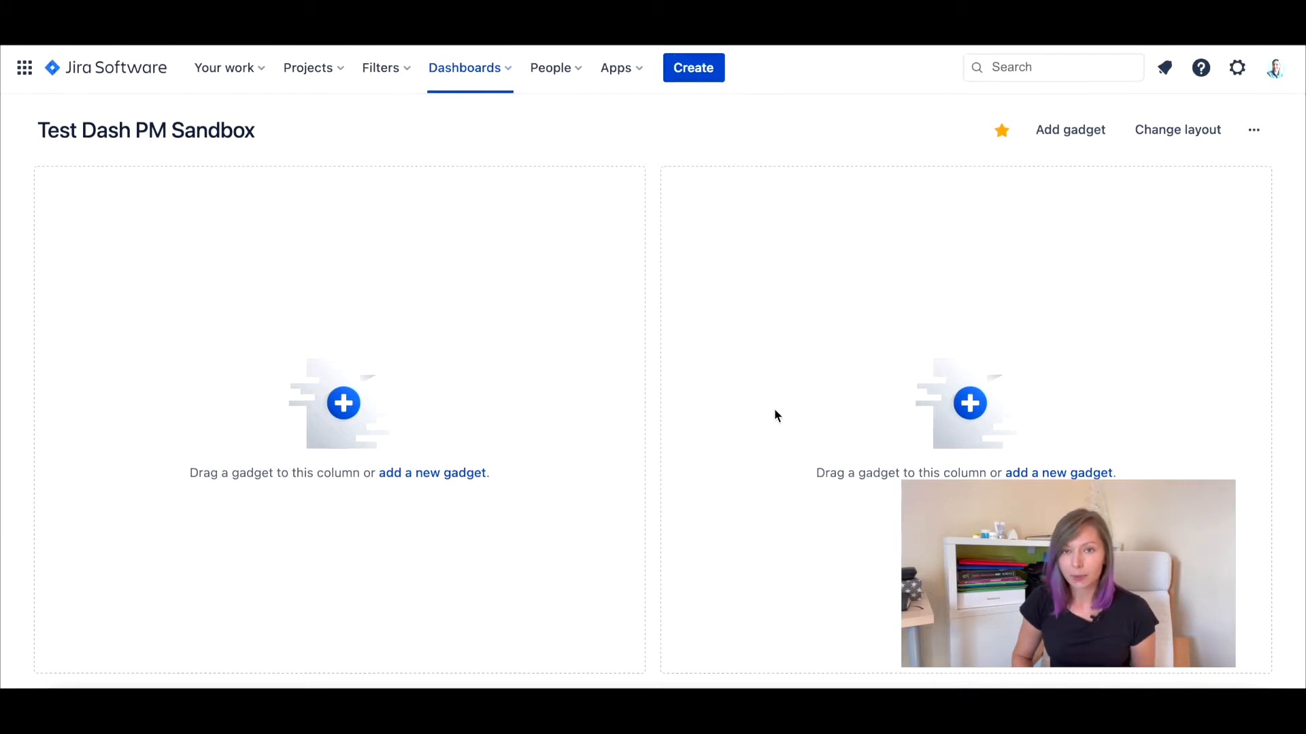
click(400, 84)
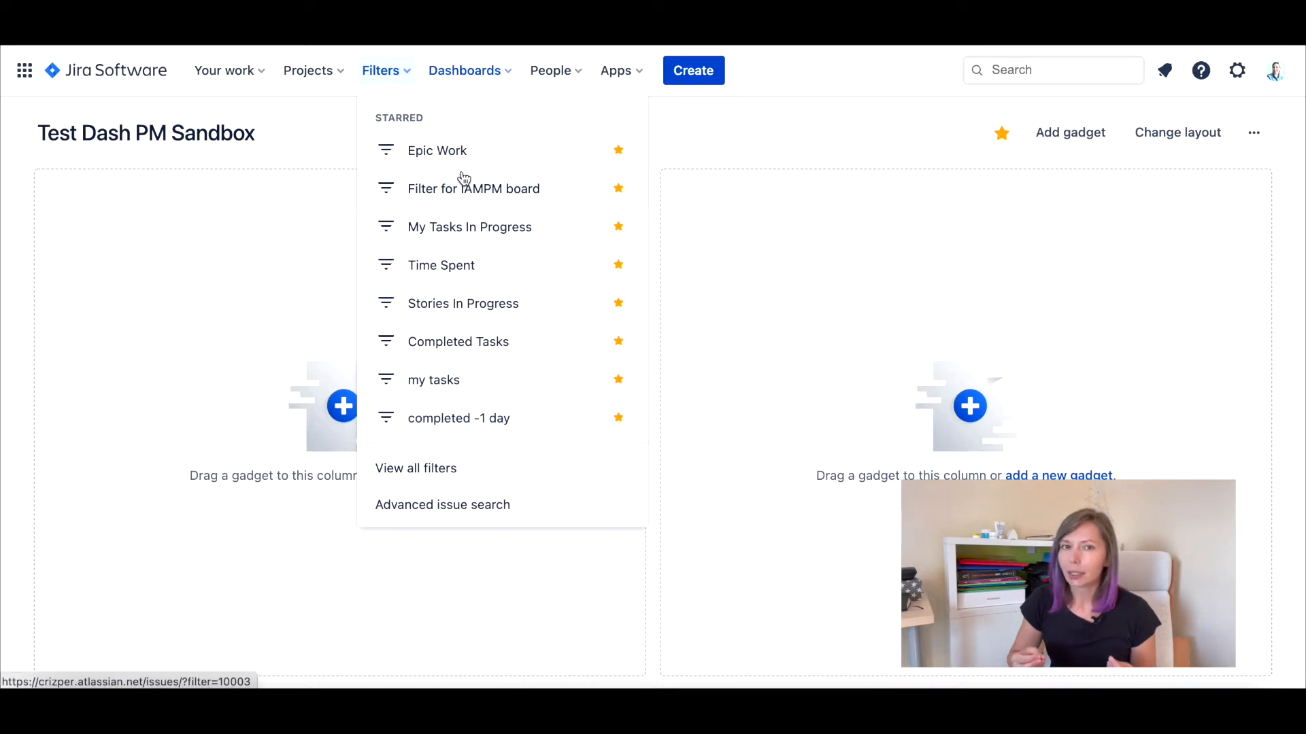
click(777, 132)
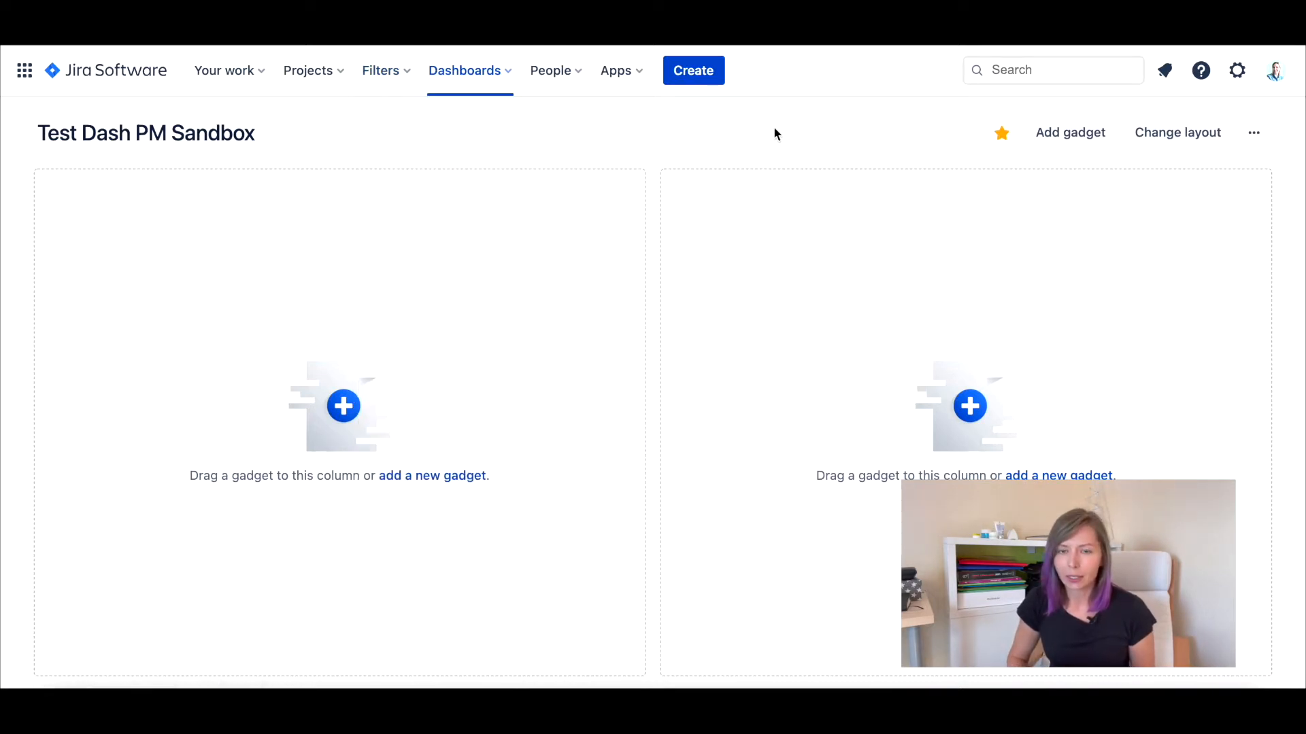
Change the dashboard layout to three columns.
click(1062, 130)
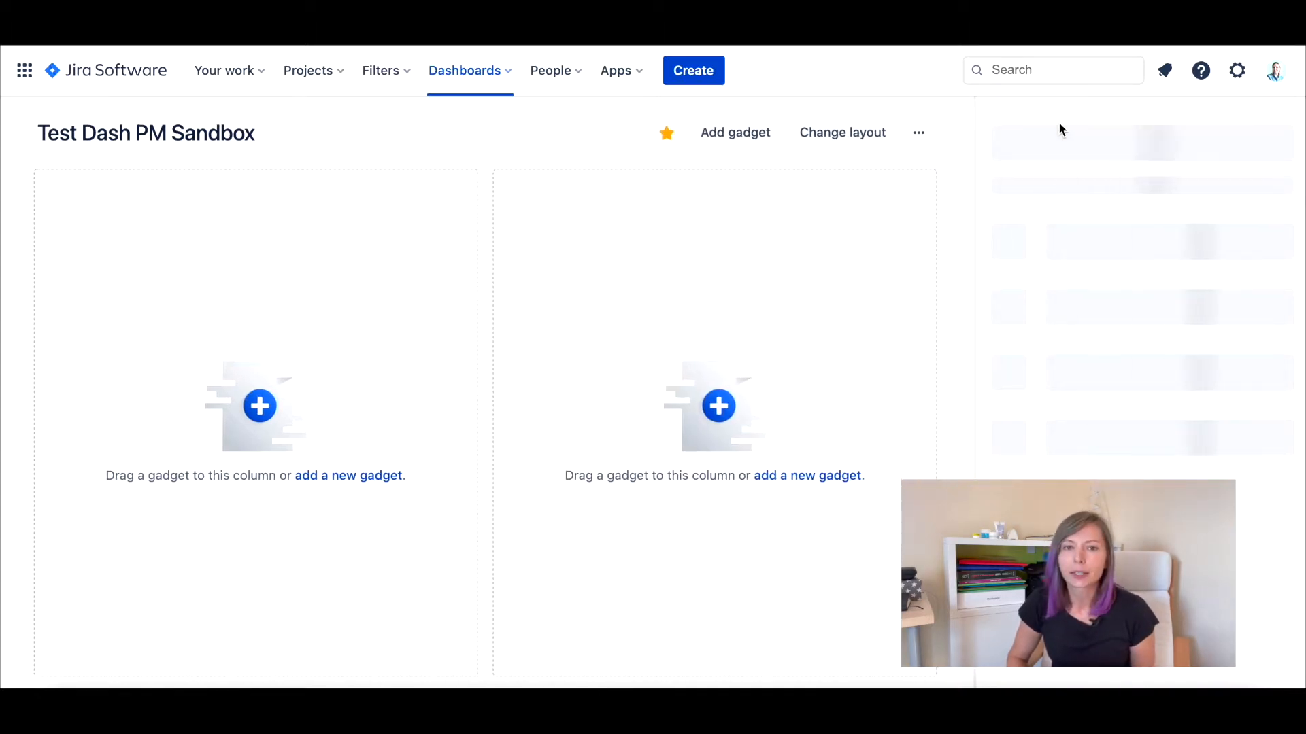
click(1285, 121)
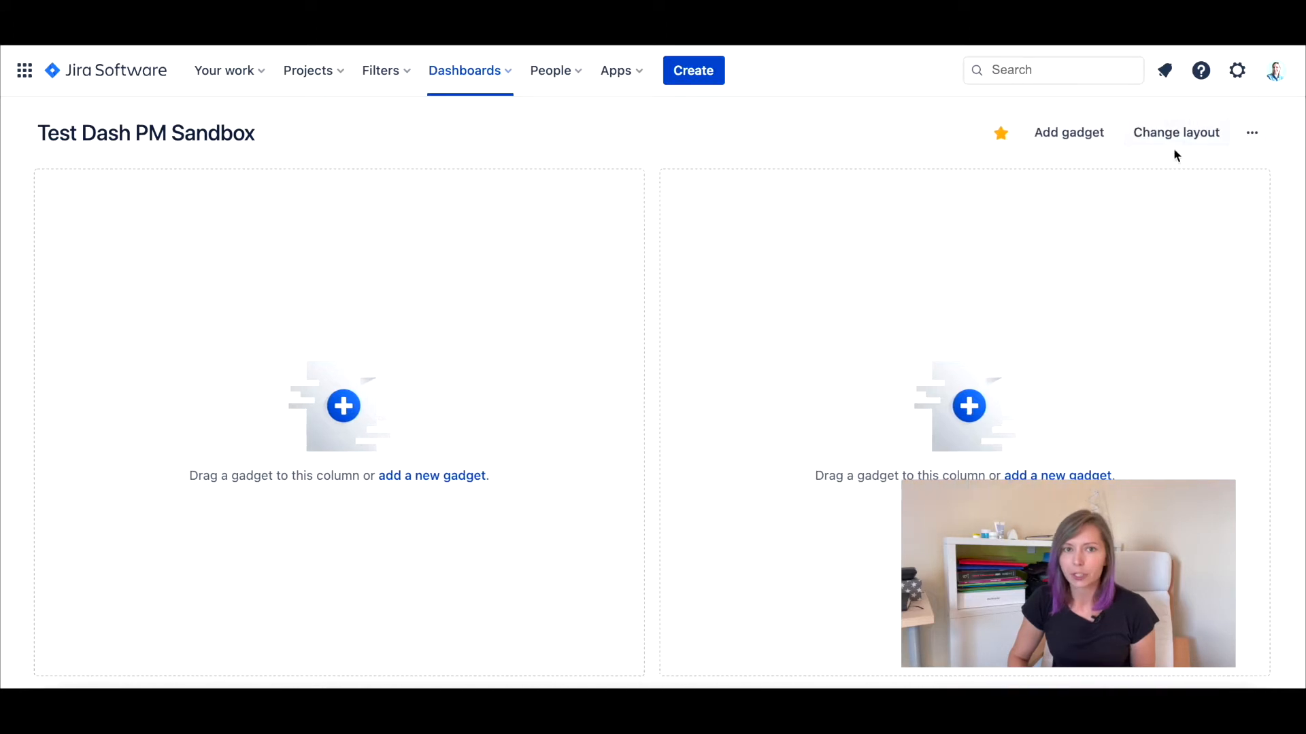
click(1171, 137)
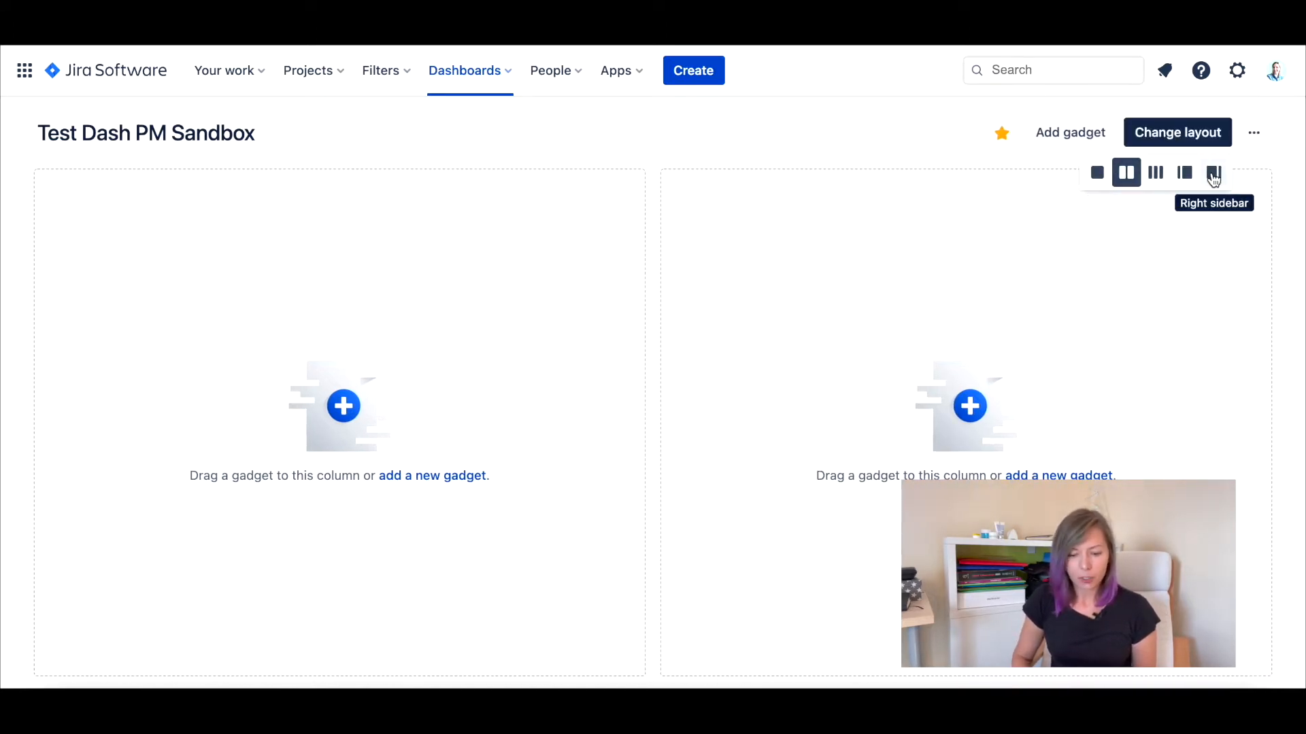
click(1155, 173)
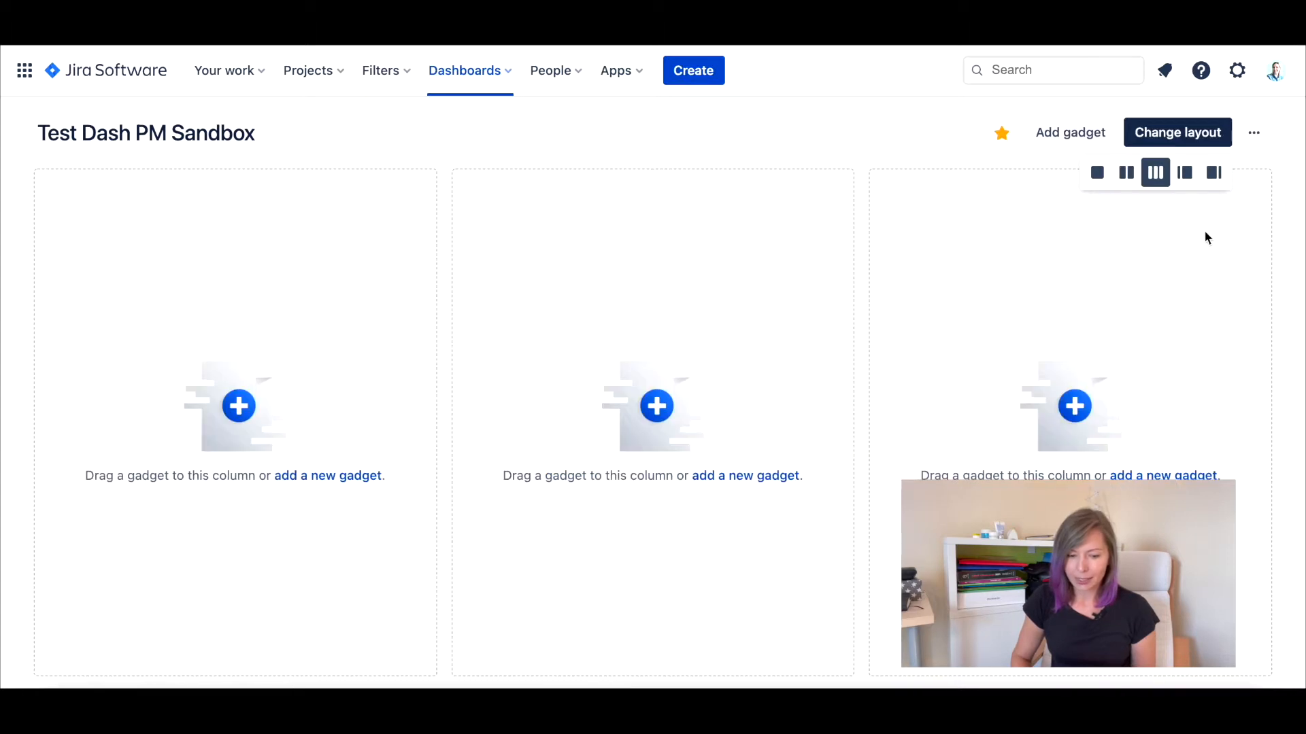
Search the gadgets for "pie" and add the Pie Chart gadget to the dashboard twice.
click(1081, 134)
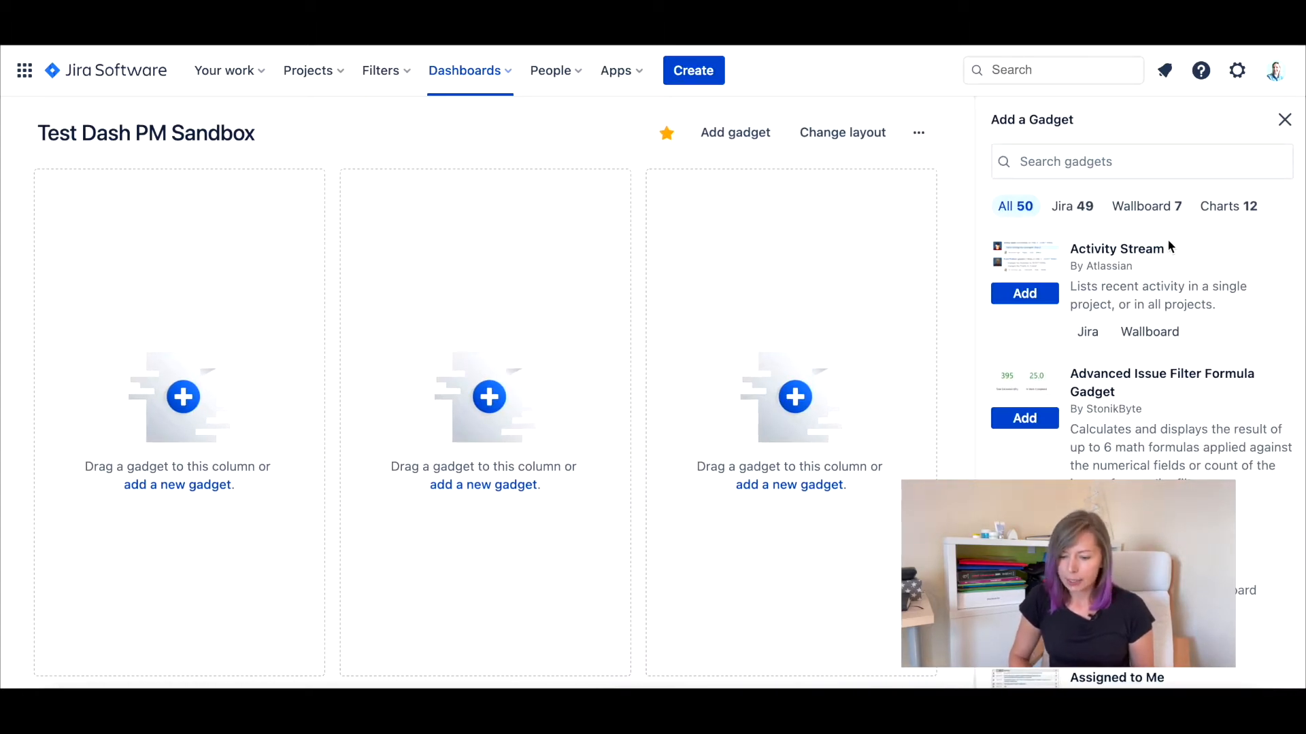
click(1068, 163)
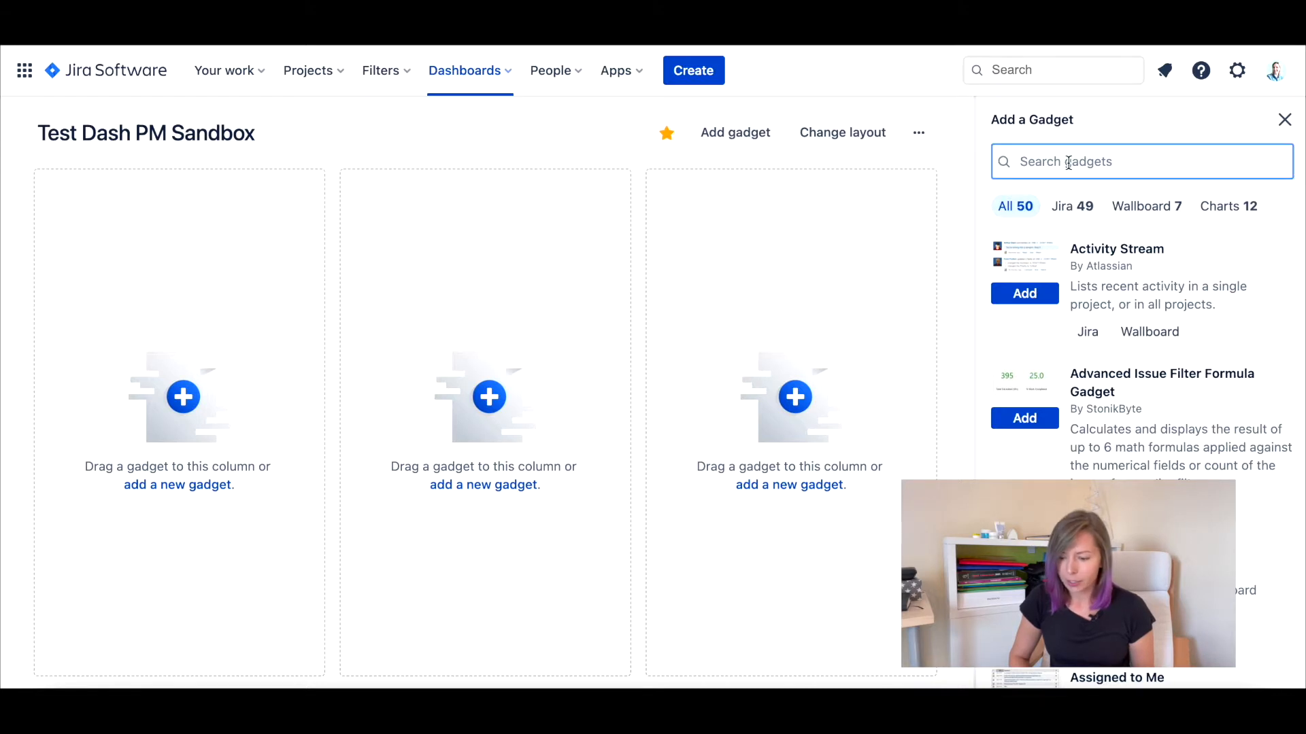
text(pie)
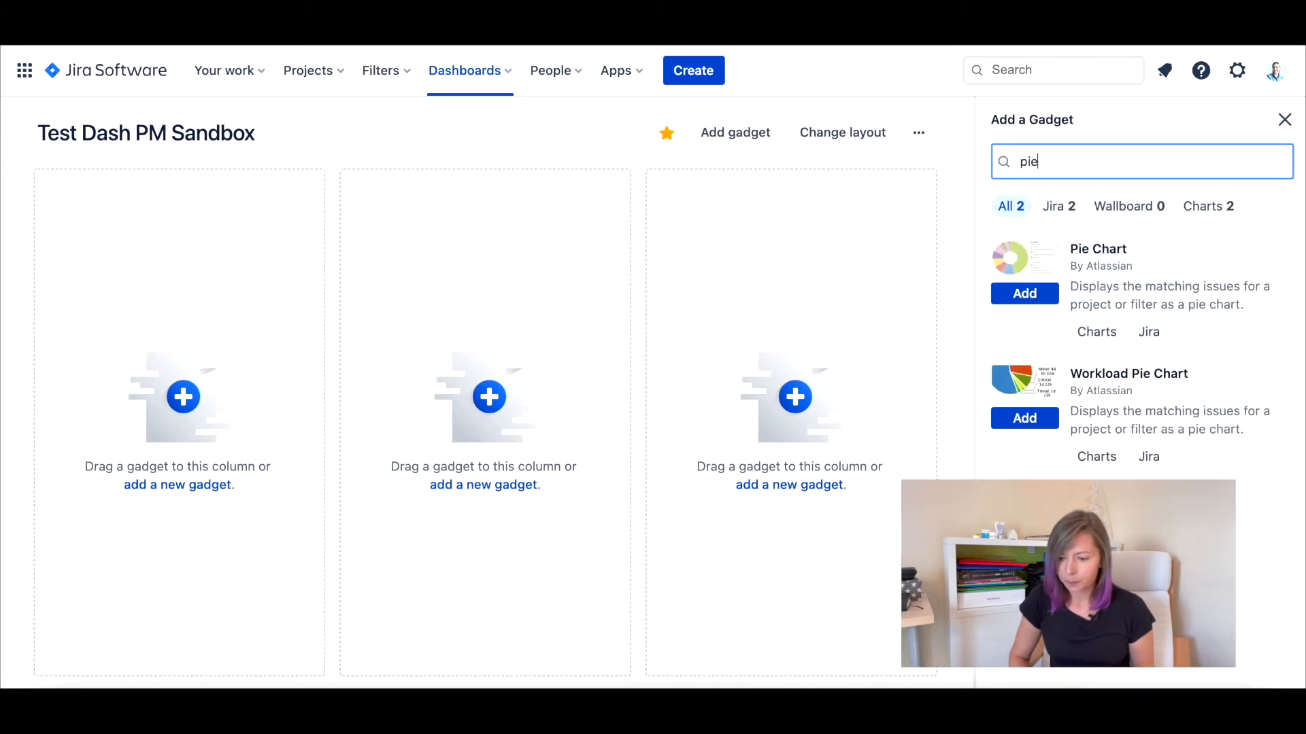
click(1043, 302)
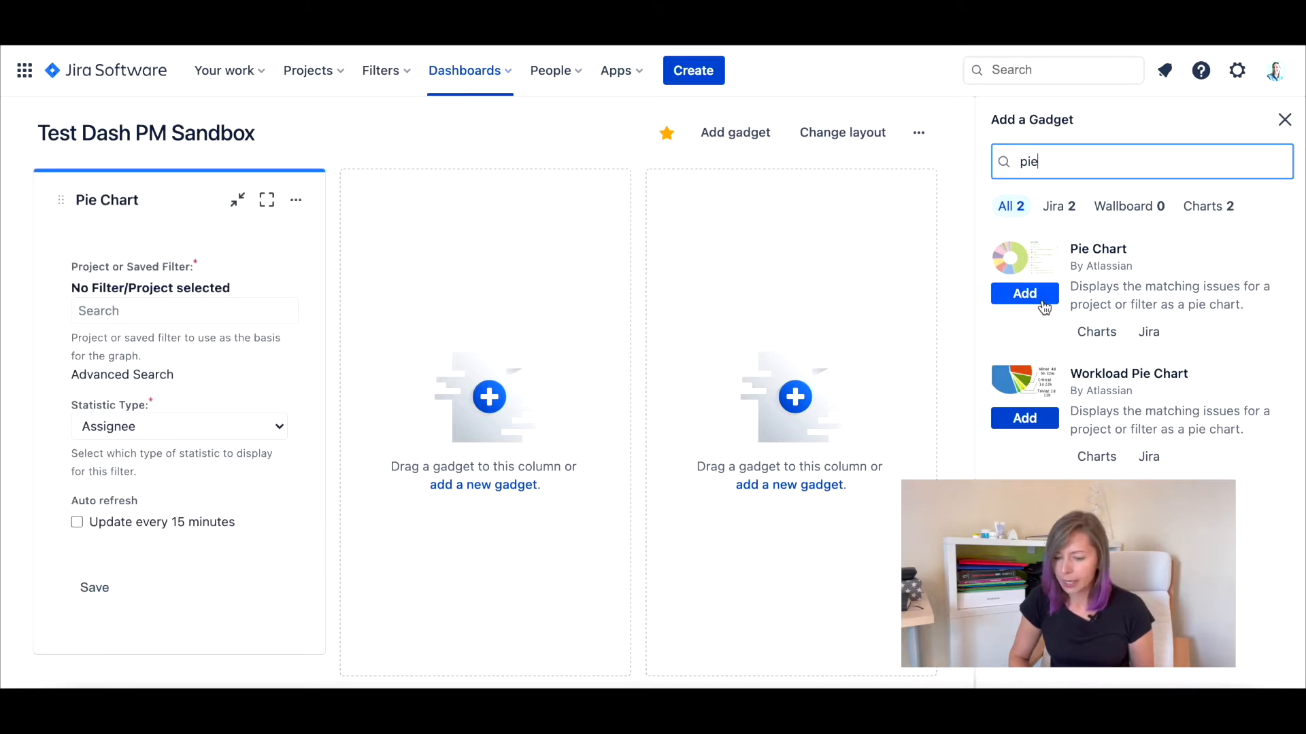
click(1044, 299)
Search the gadgets for "bar", add the Histogram Chart Gadget, and close the gadget list.
drag(1051, 161, 1004, 161)
text(bar)
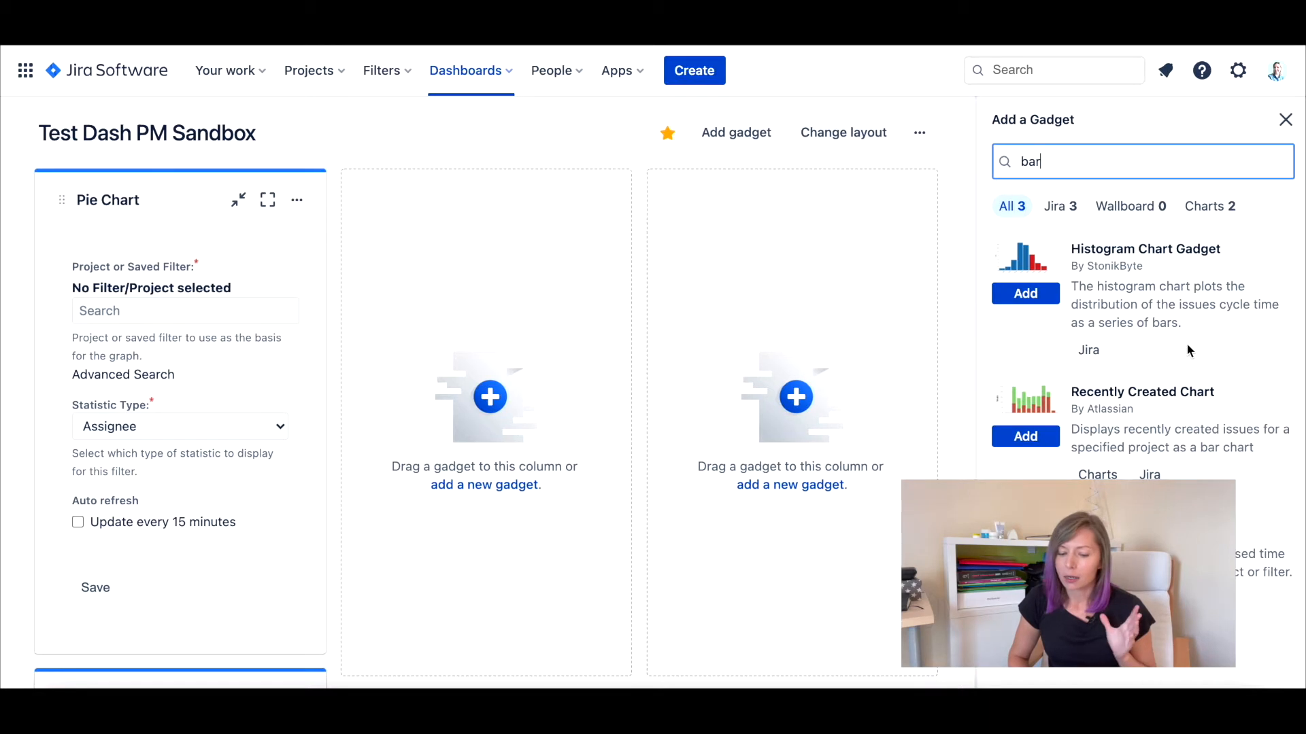
click(1024, 293)
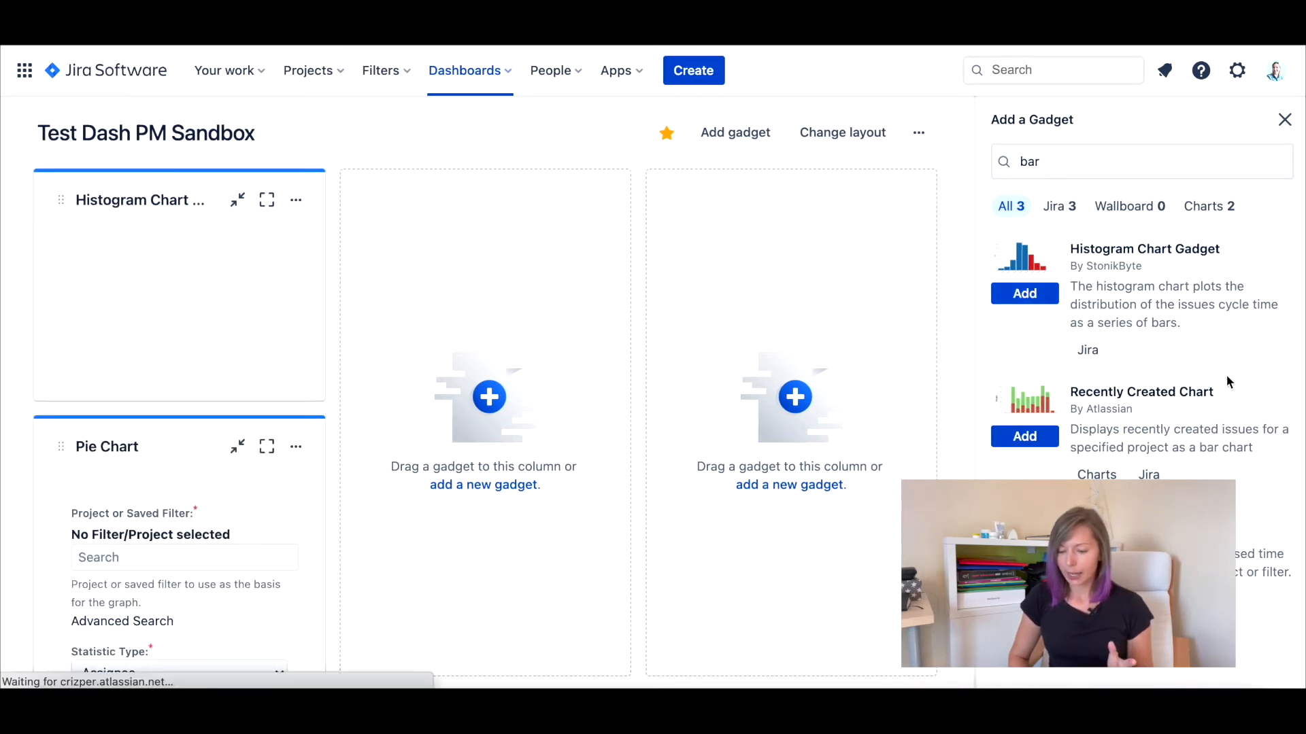
click(1285, 120)
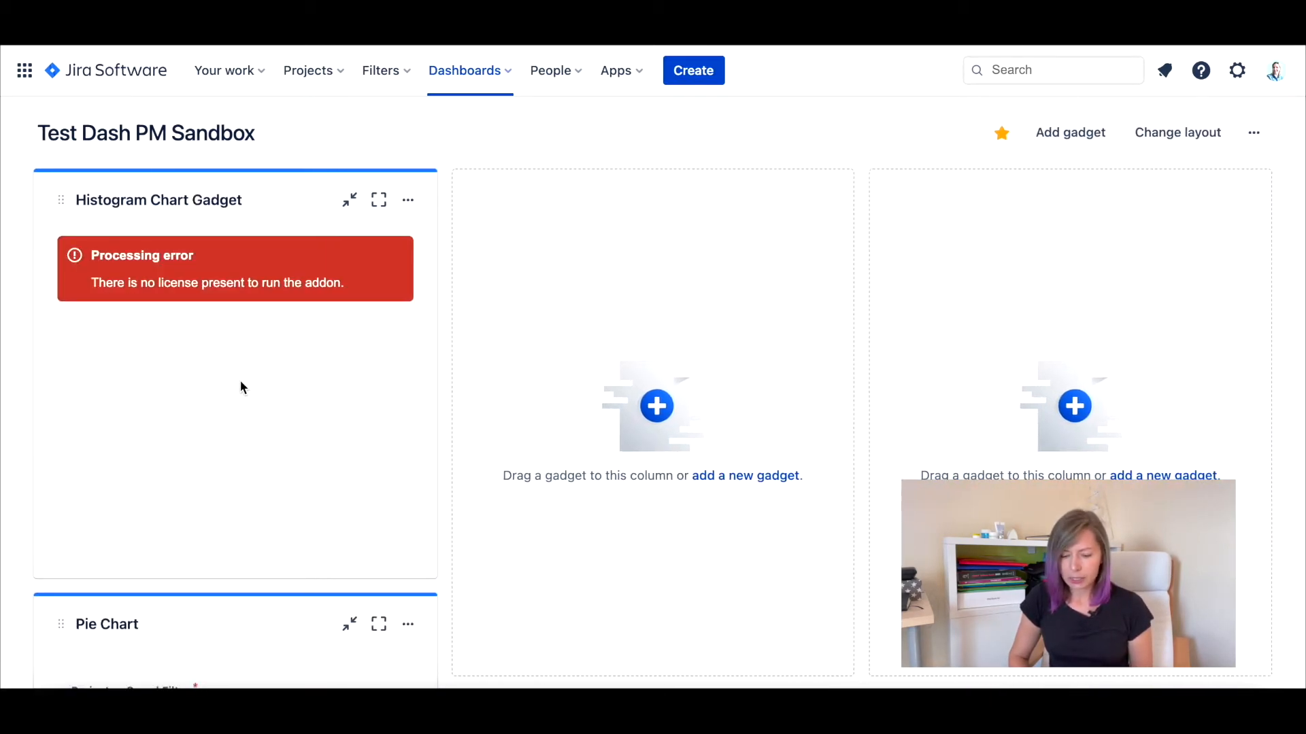
Delete the Histogram Chart Gadget from the dashboard.
click(411, 209)
click(190, 389)
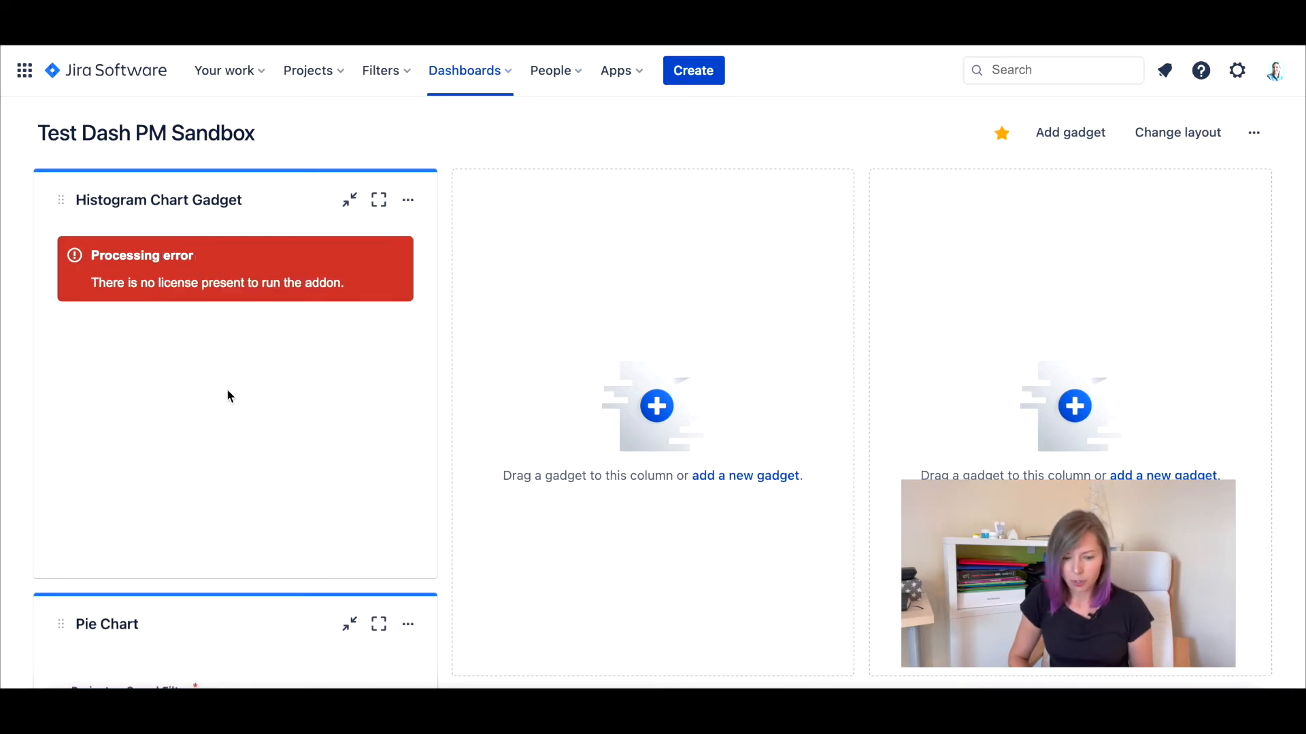
click(872, 219)
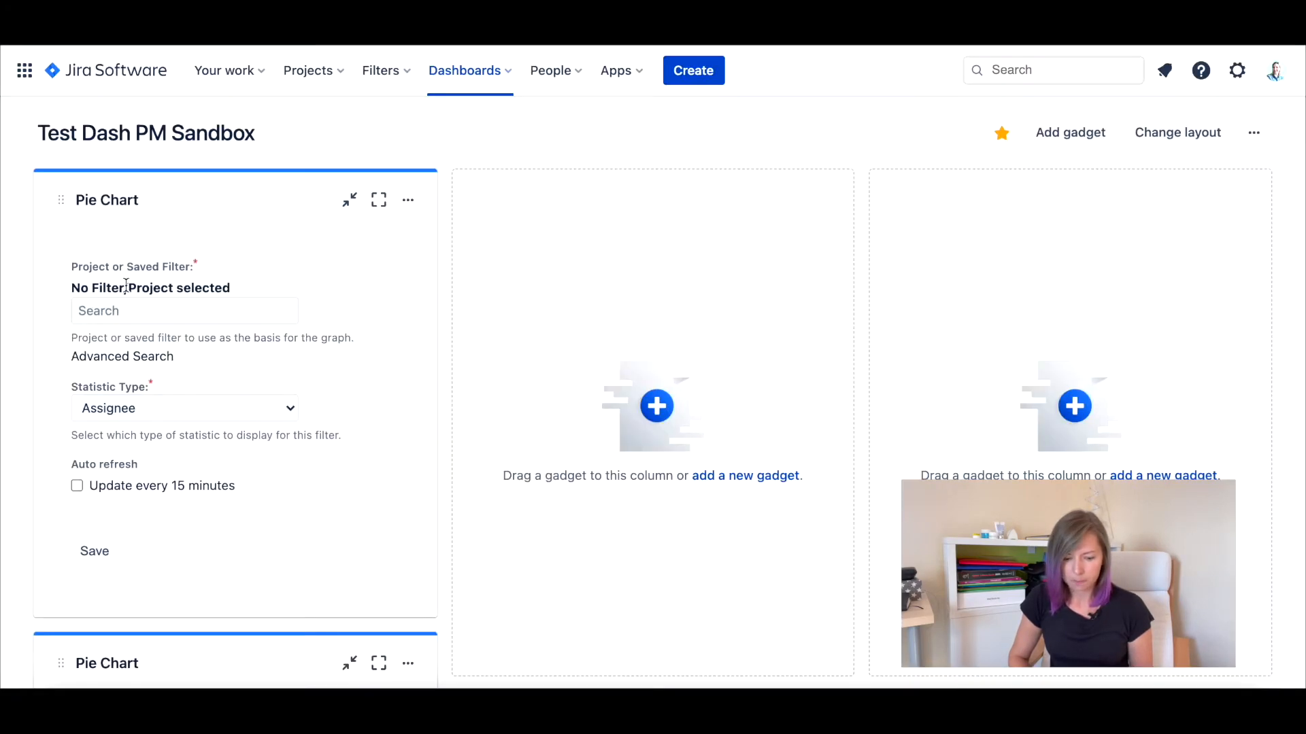
Move one Pie Chart gadget to the middle column and base the other on the My Tasks In Progress filter.
drag(277, 204, 654, 217)
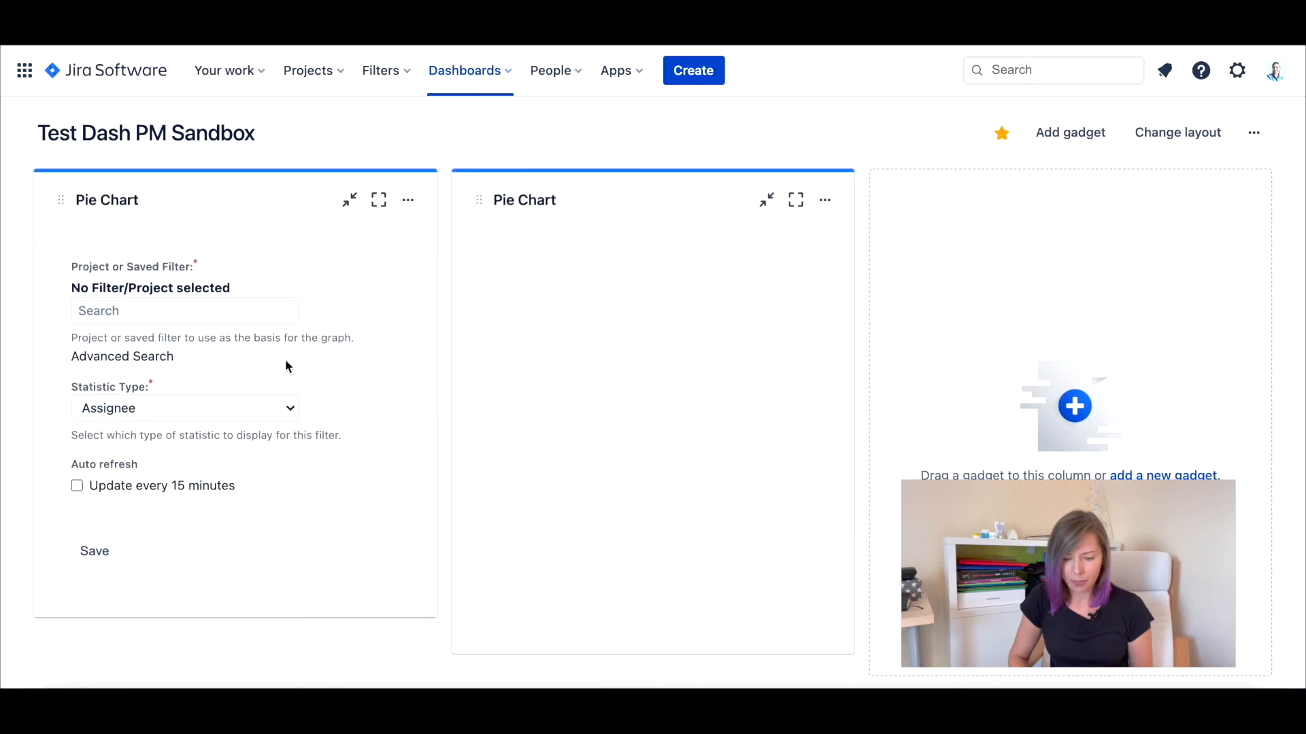
click(127, 309)
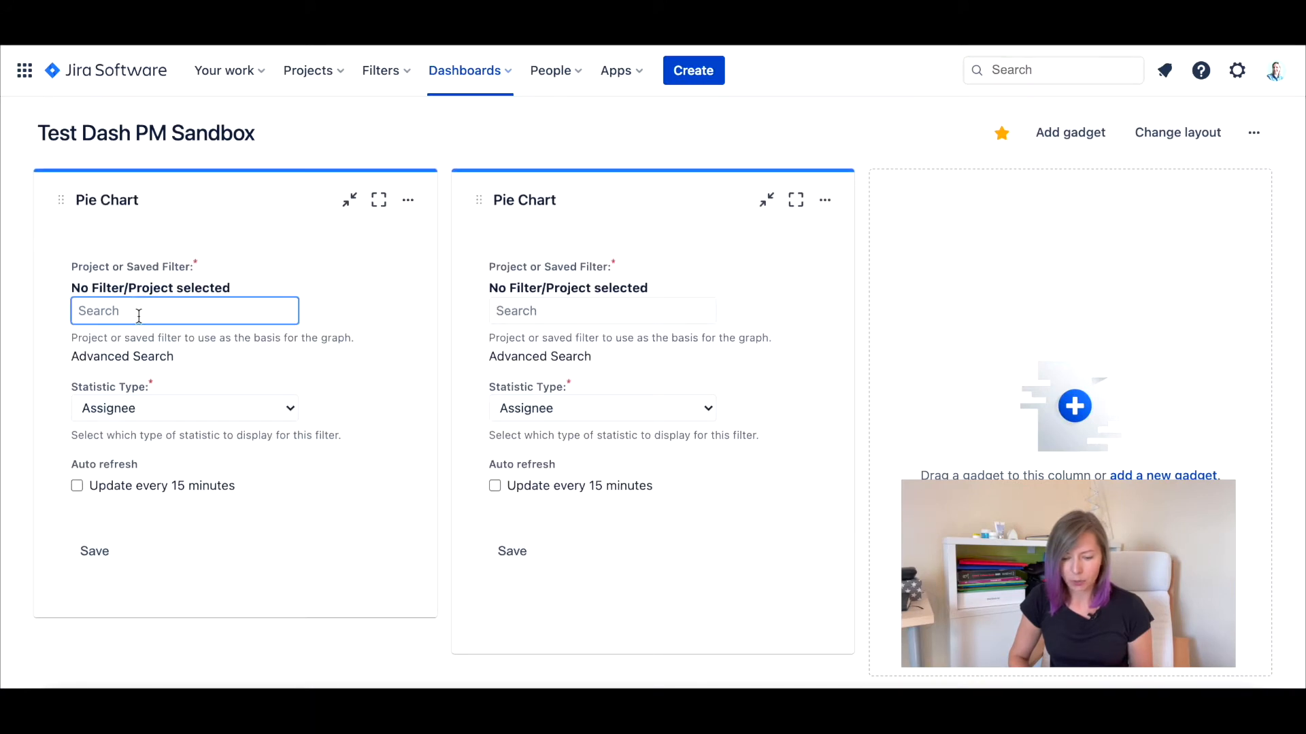
click(133, 357)
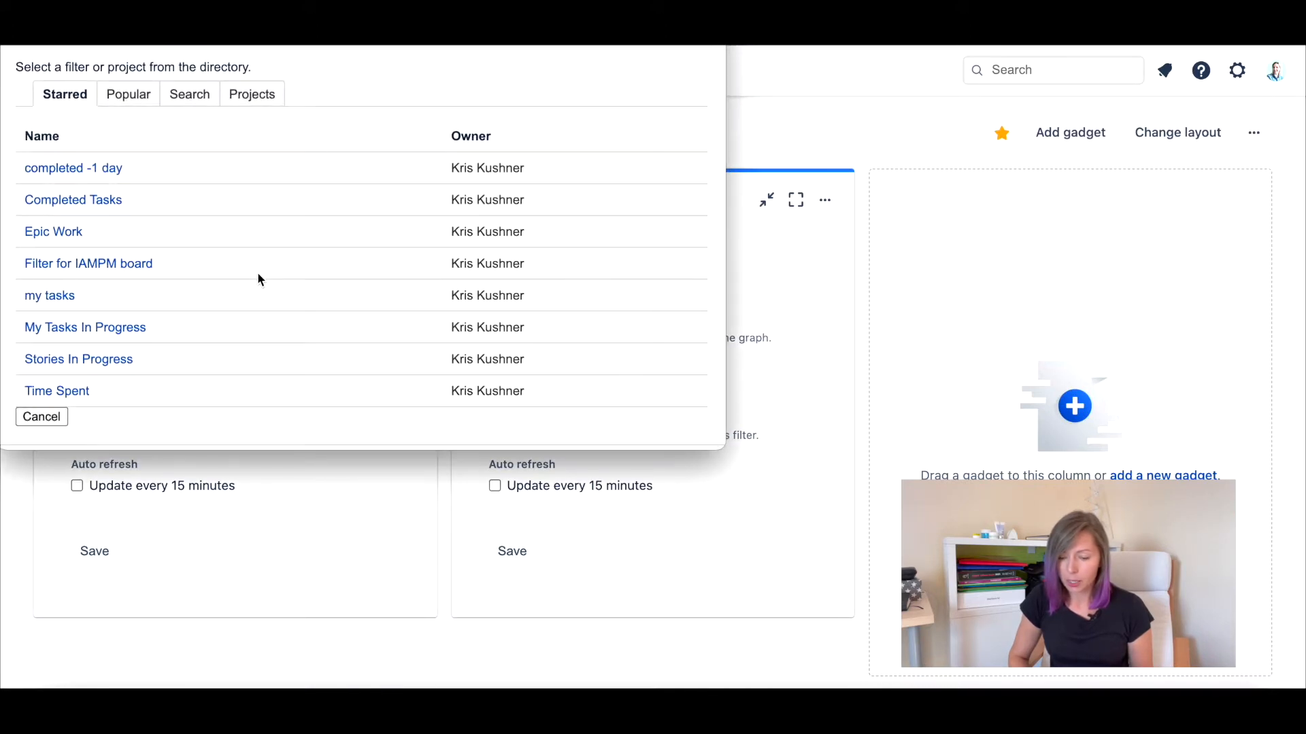
click(123, 333)
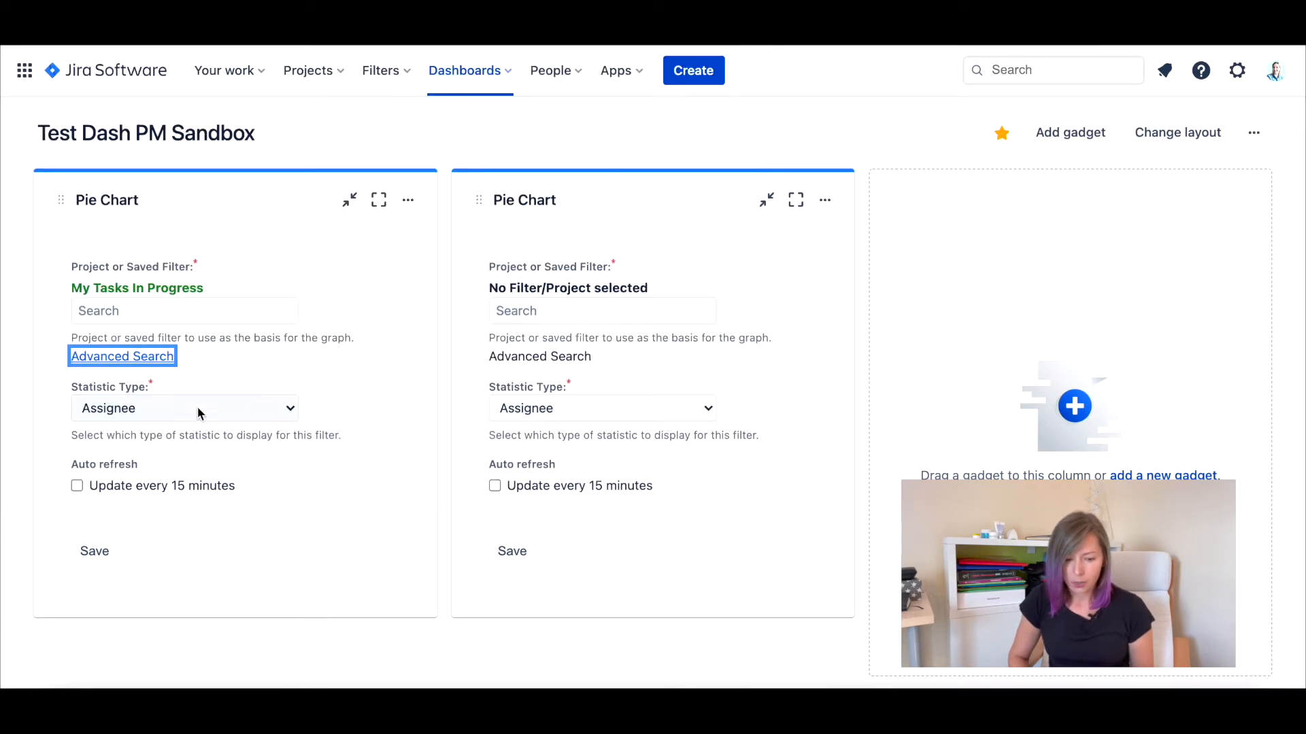
Set the first column's pie chart to the Issue Type statistic with updates every 15 minutes, and save its configuration.
click(156, 410)
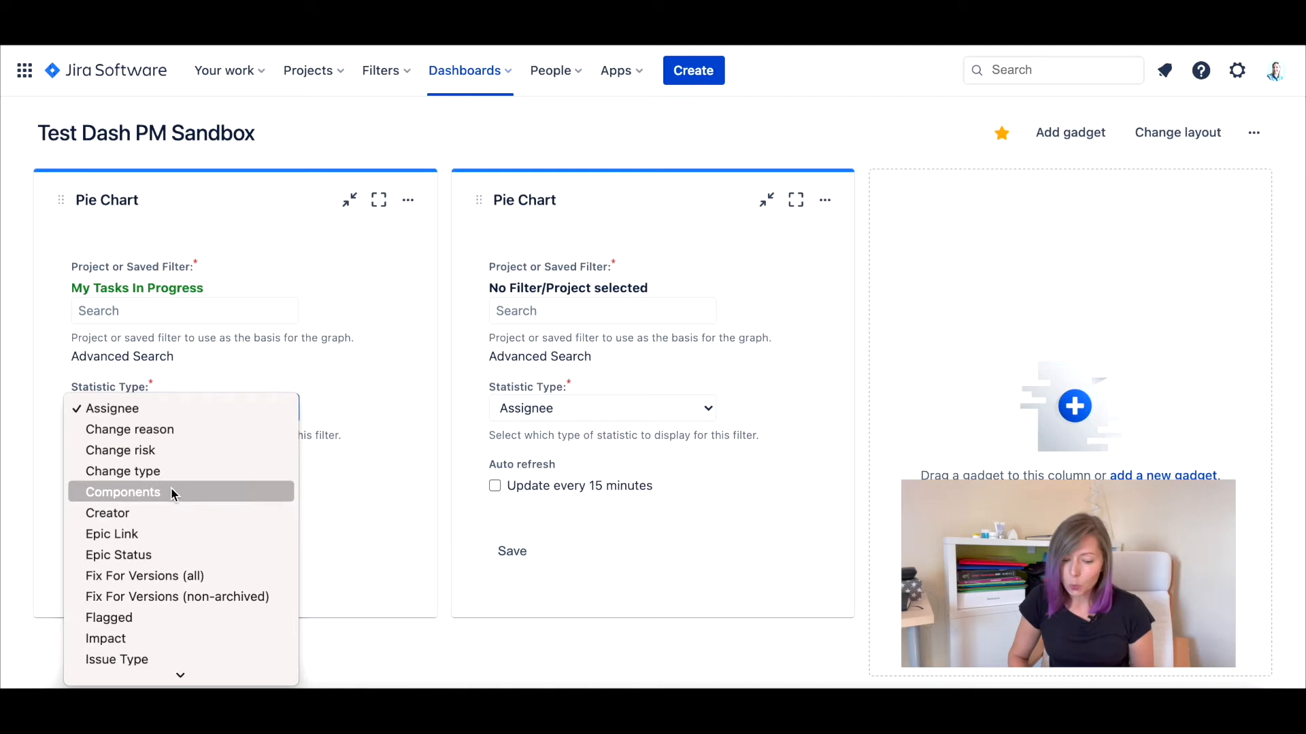
scroll(182, 532, down, 5)
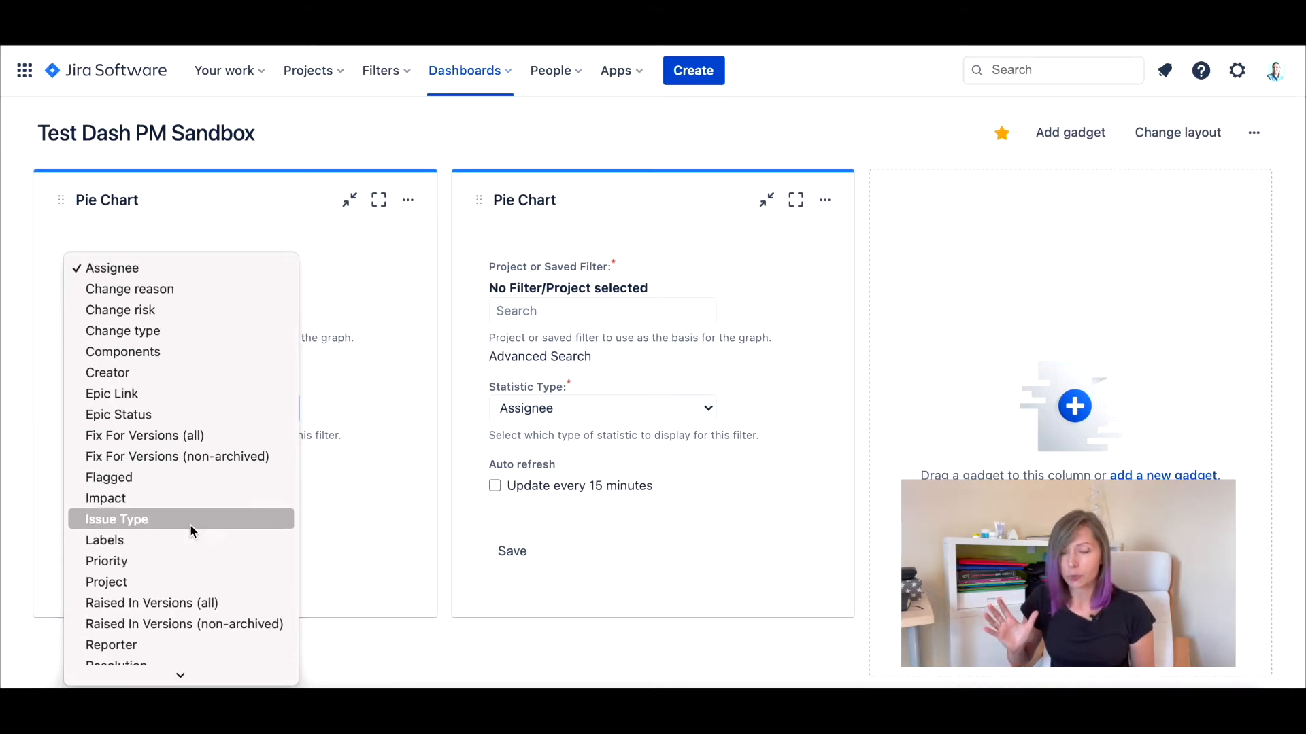
scroll(191, 530, down, 1)
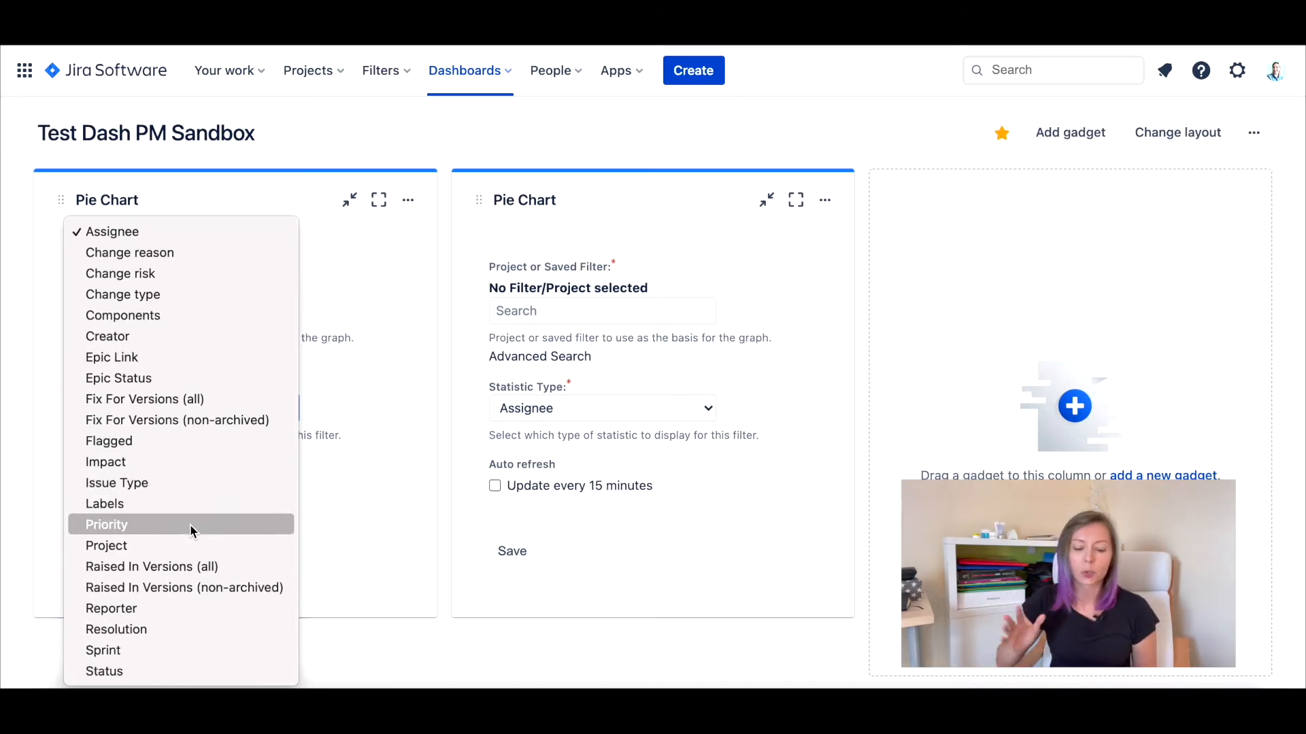
click(197, 483)
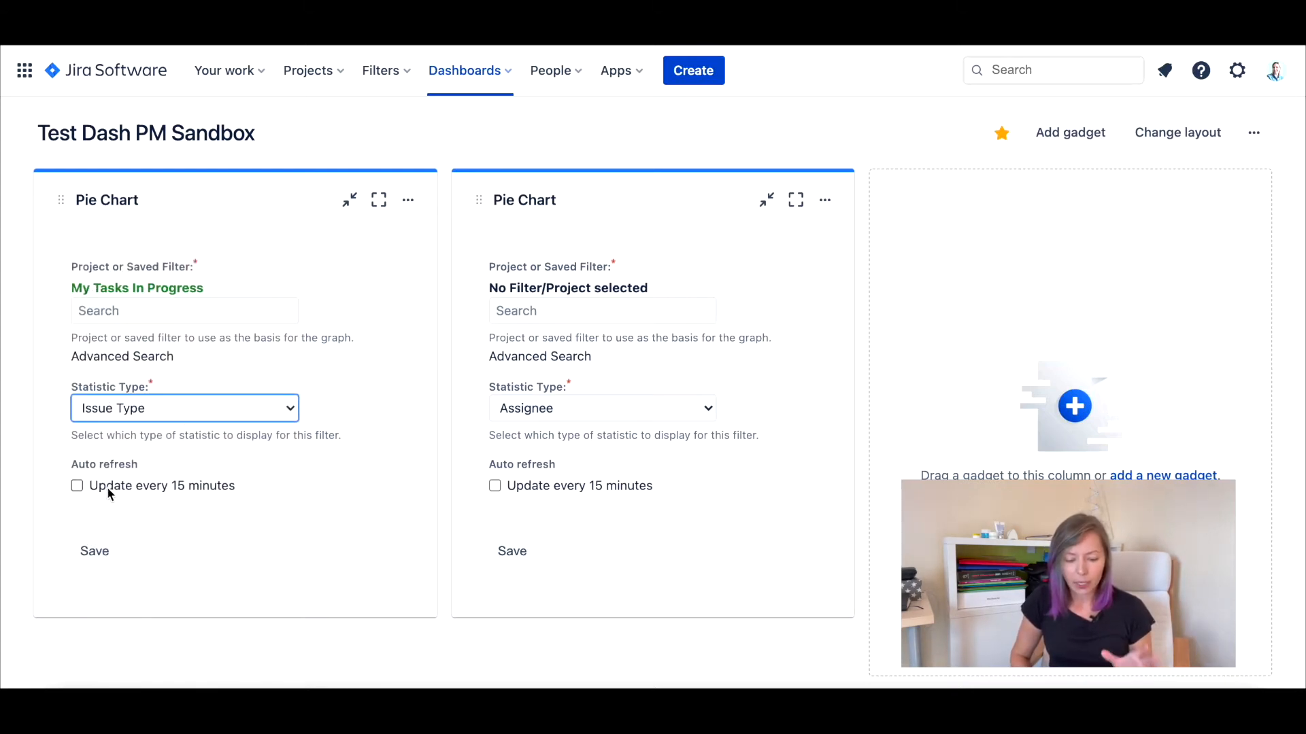
click(76, 486)
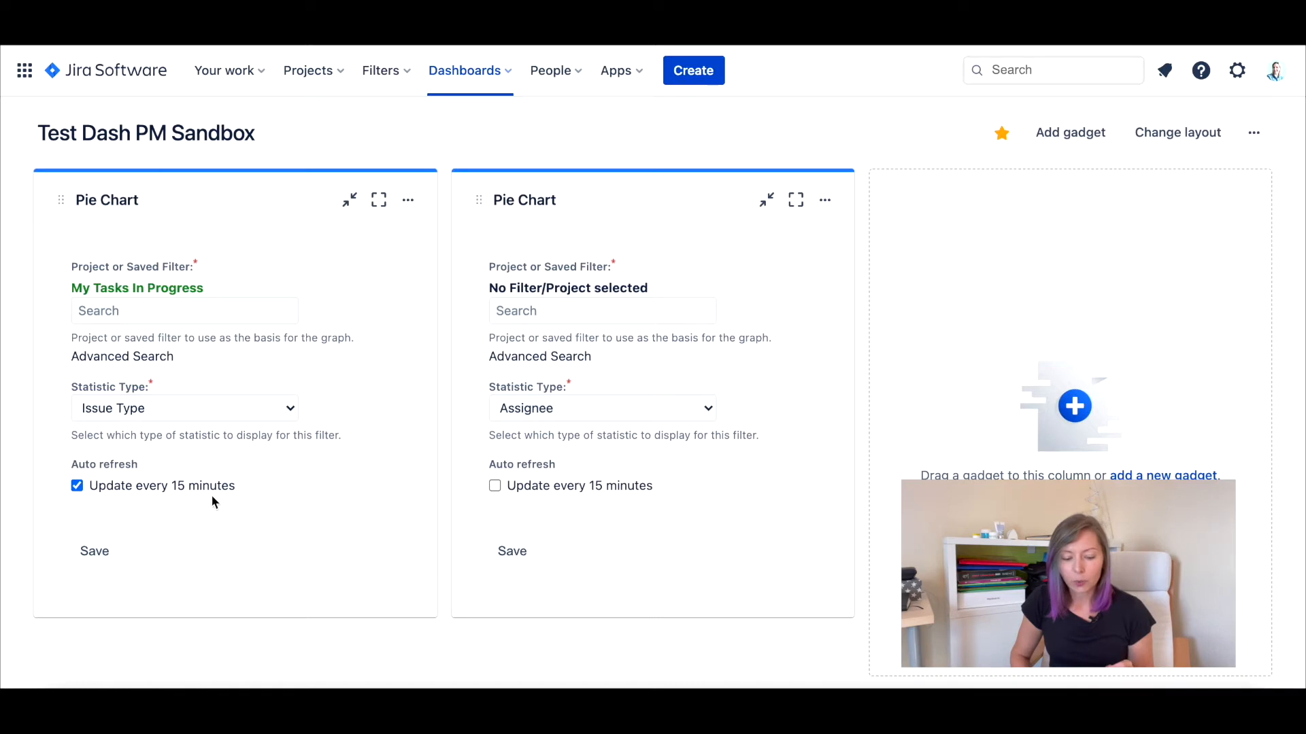
click(88, 551)
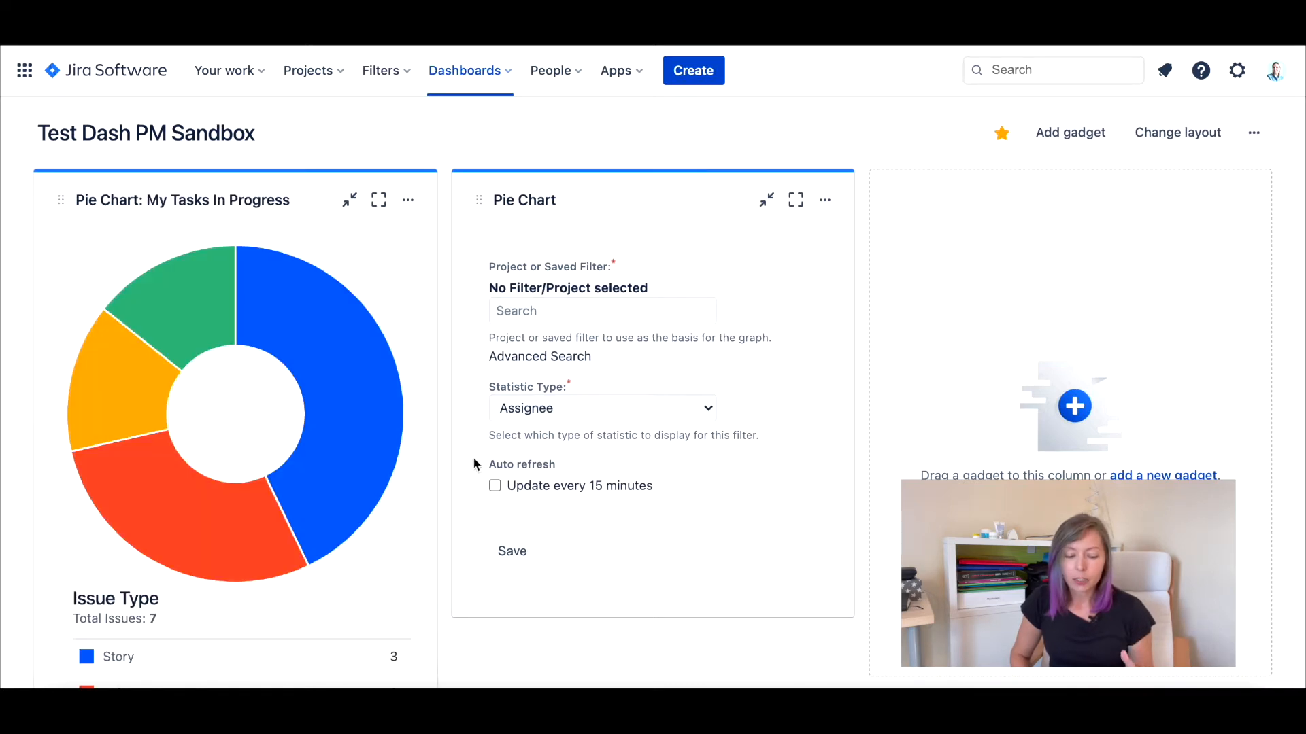
scroll(204, 516, down, 2)
scroll(207, 516, up, 2)
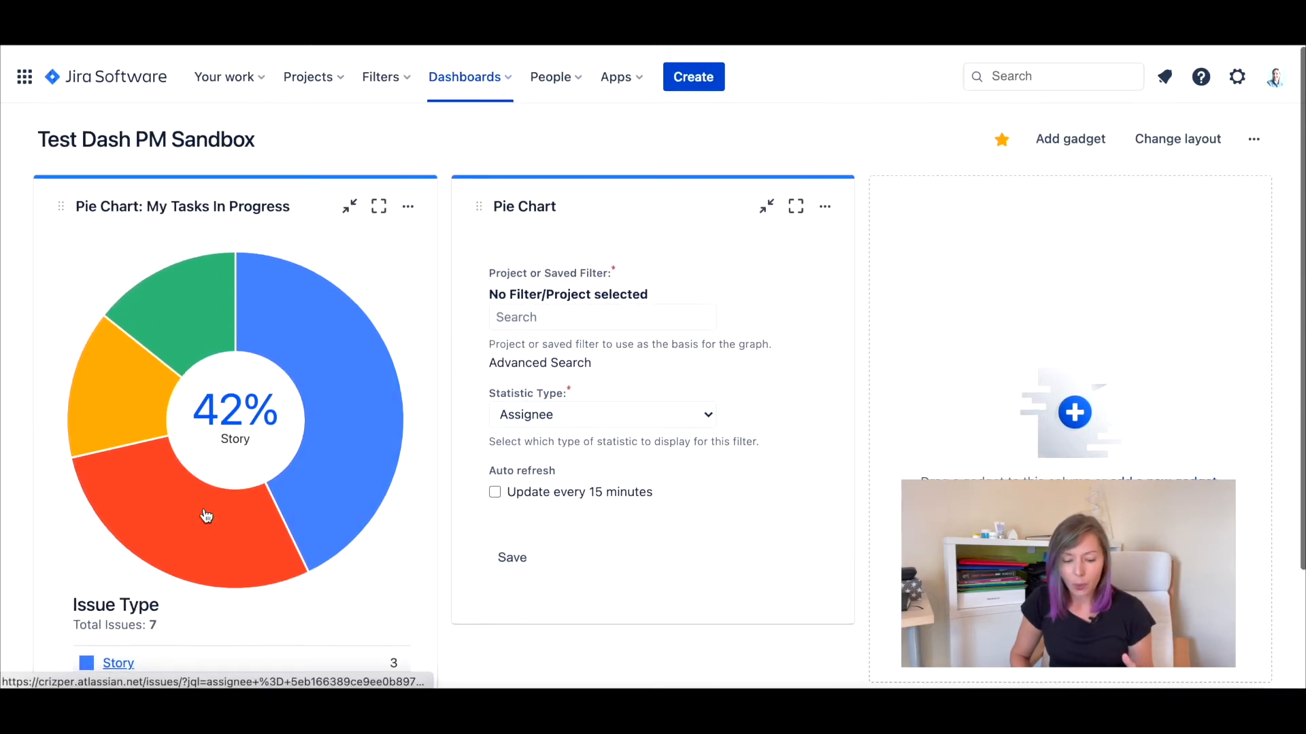
Base the middle column's pie chart on the starred my tasks filter, chosen through the advanced search.
scroll(813, 384, down, 1)
scroll(803, 392, down, 2)
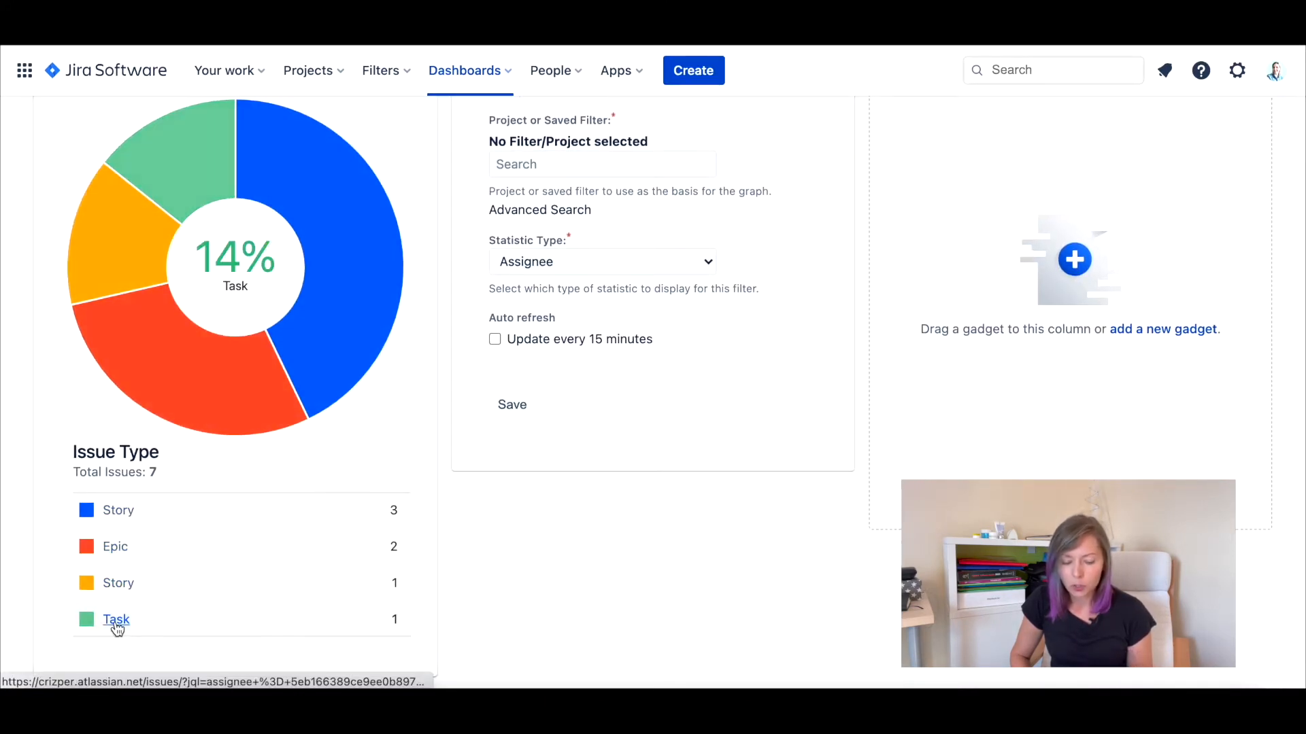
scroll(684, 371, up, 2)
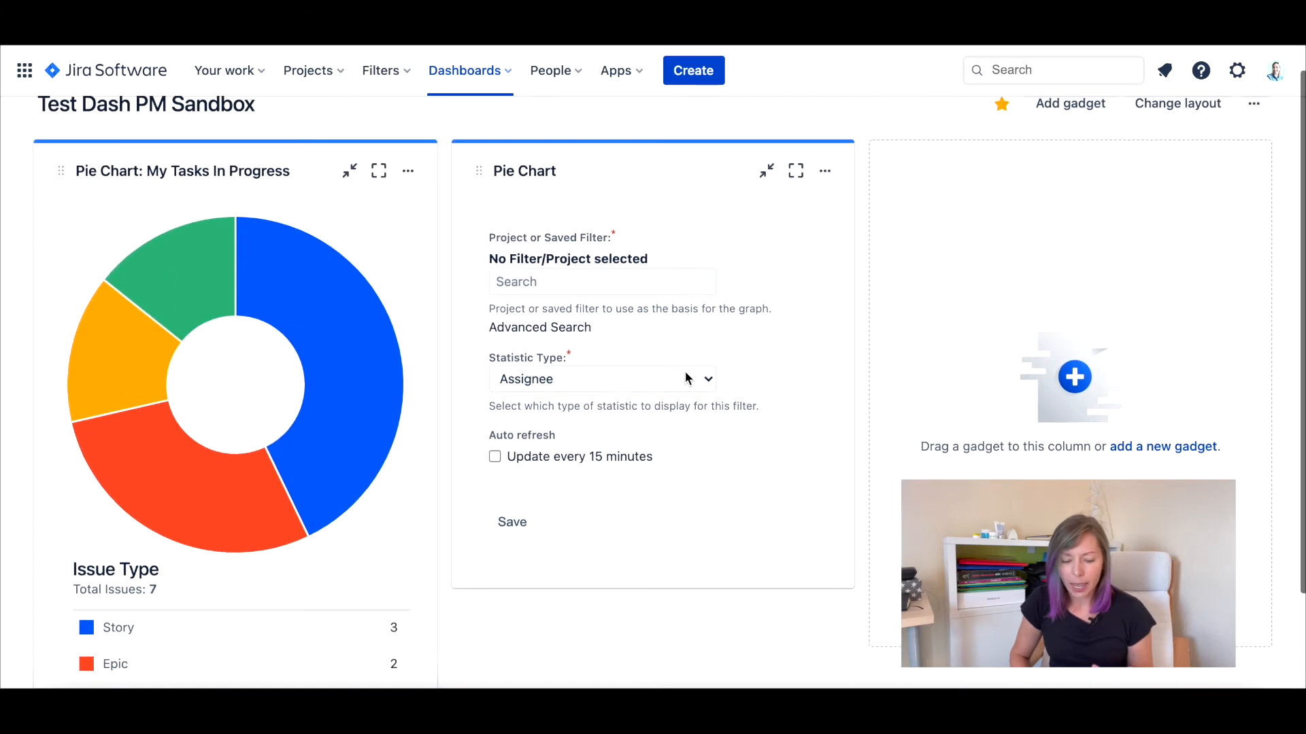
click(627, 272)
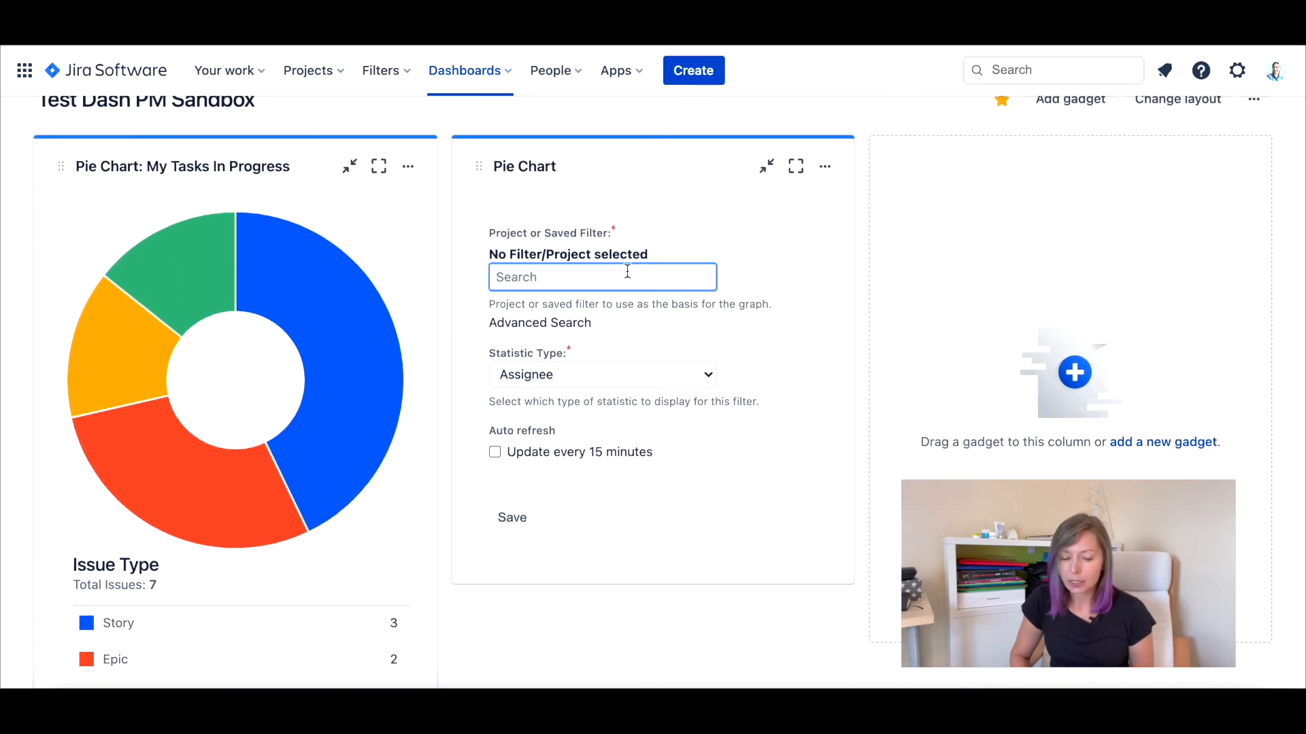
click(532, 324)
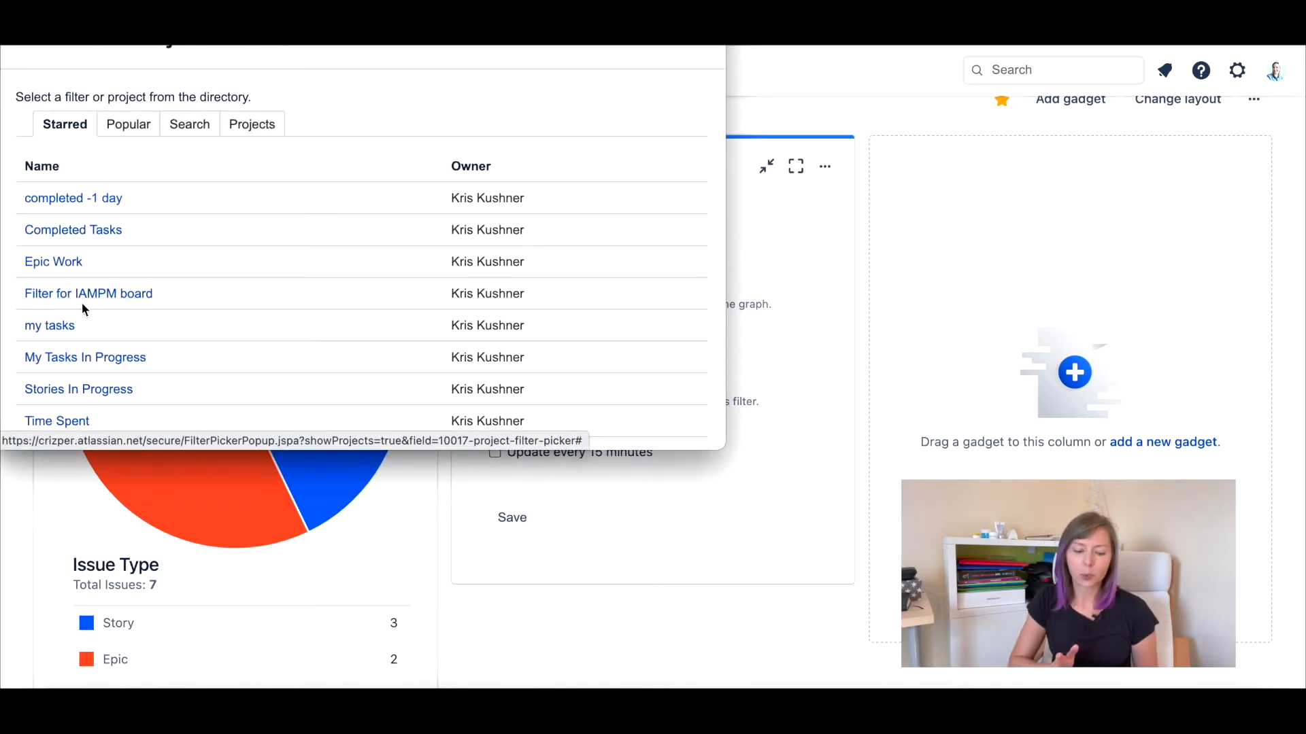
click(50, 326)
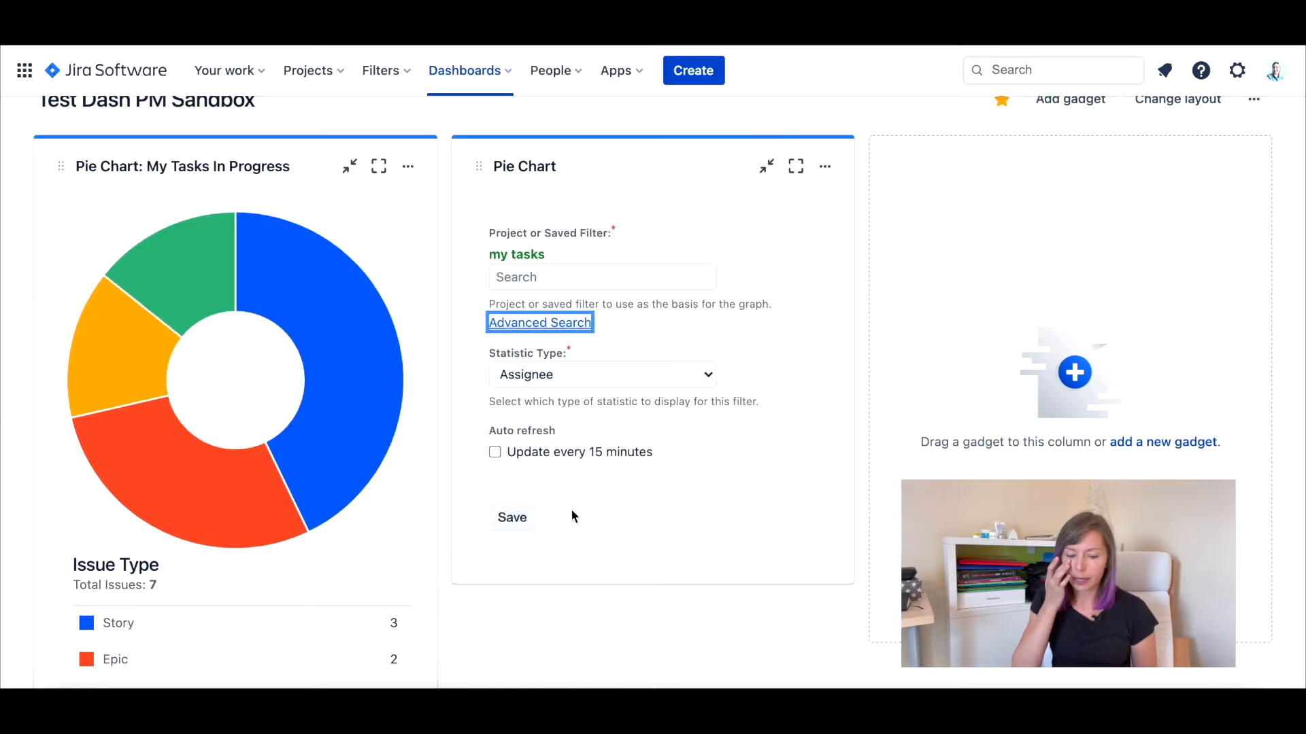
Set the middle pie chart's statistic type to Status with updates every 15 minutes, and save its configuration.
click(554, 382)
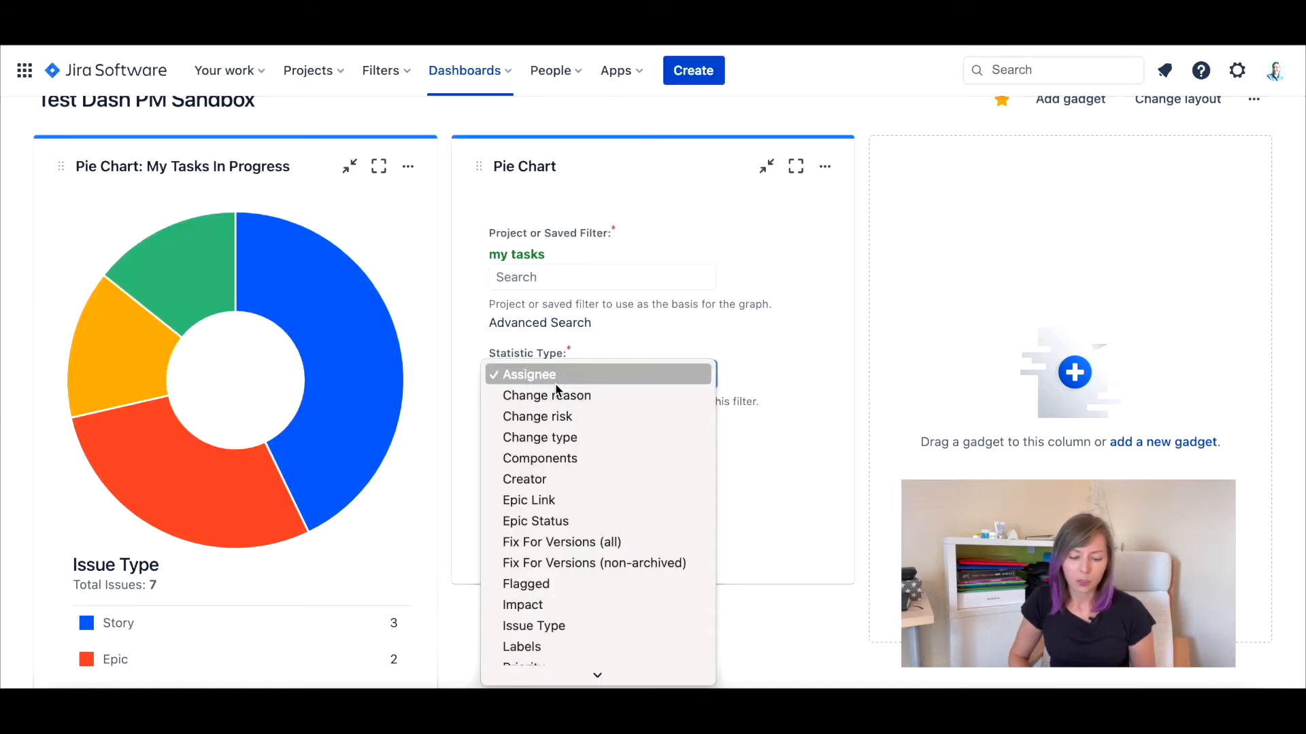
scroll(578, 544, down, 3)
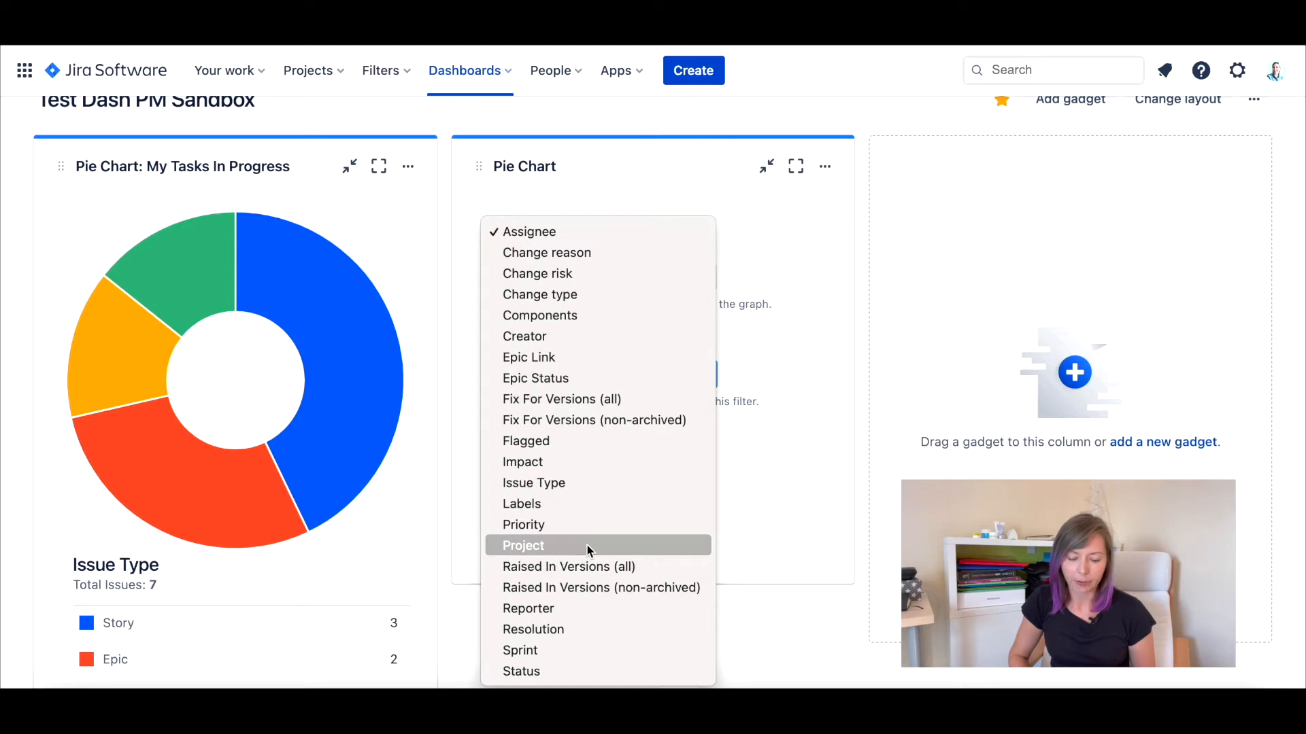
click(569, 675)
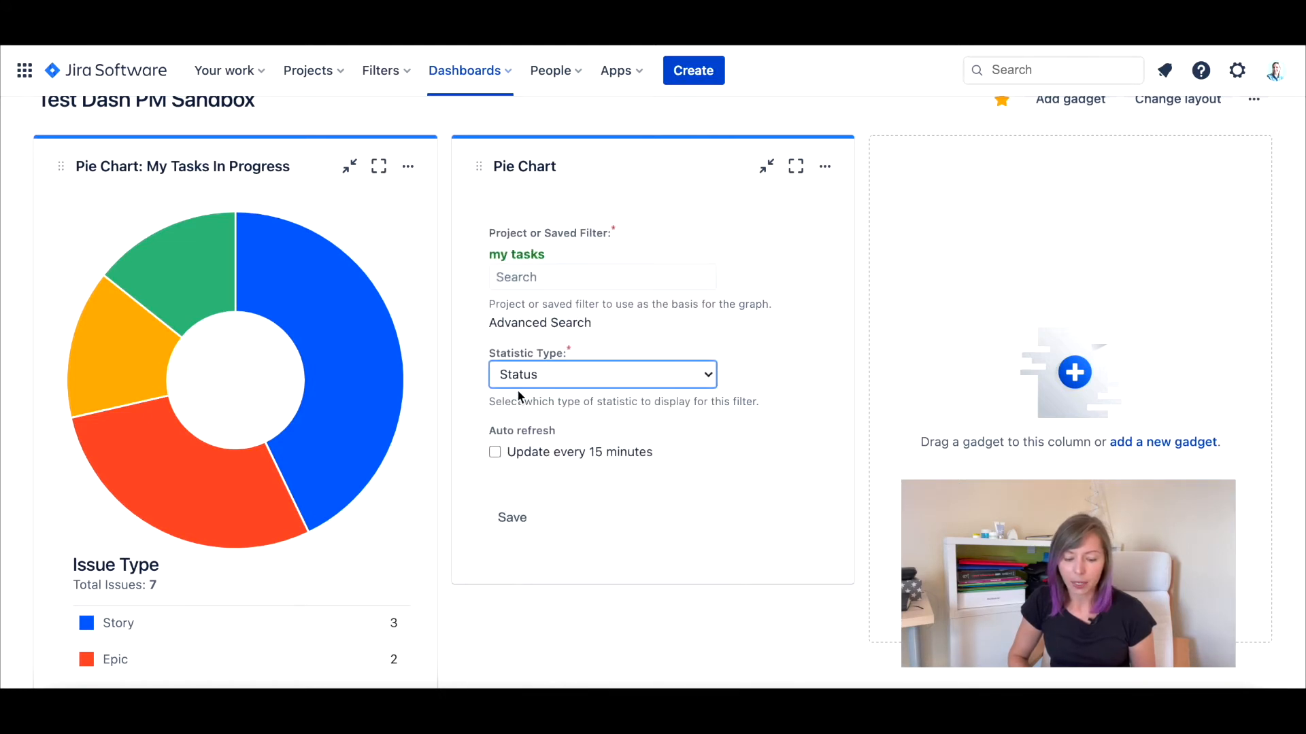
click(497, 453)
click(514, 517)
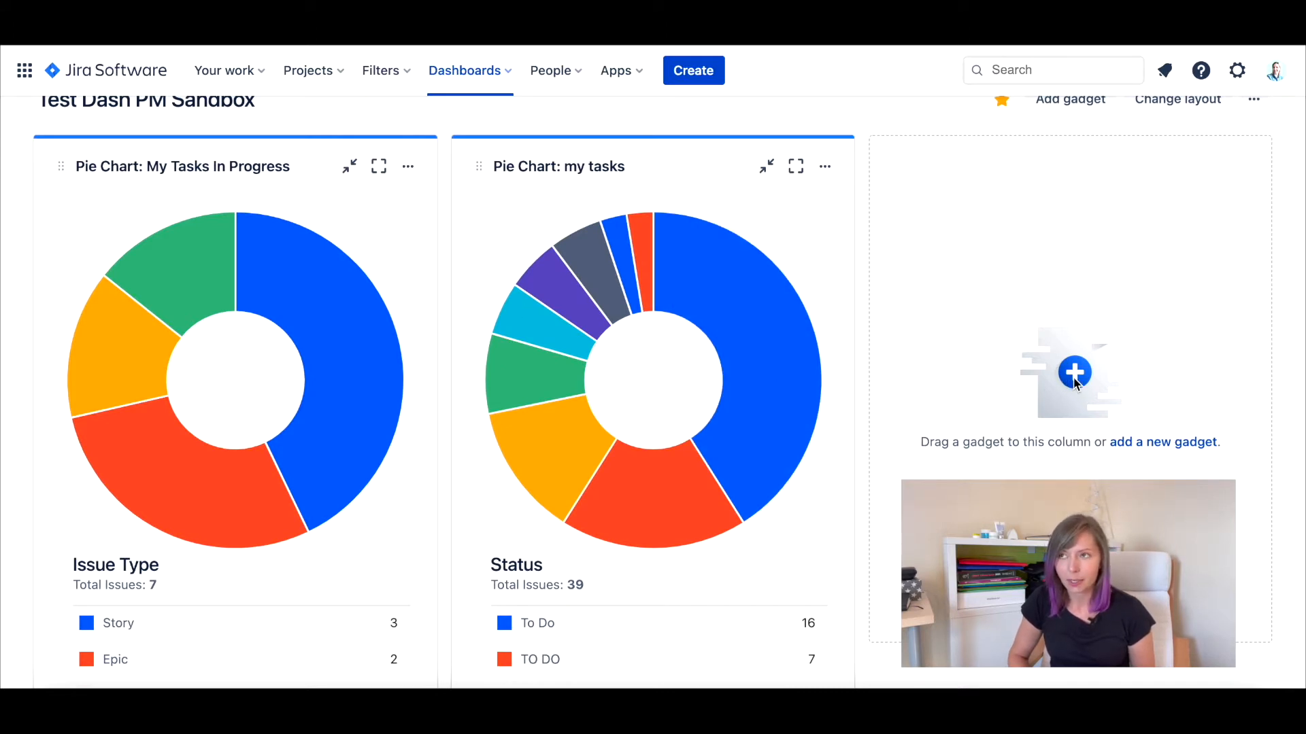
Search the gadgets for "pie", add a Pie Chart gadget to the empty third column, and close the gadget list.
click(1165, 442)
click(1094, 162)
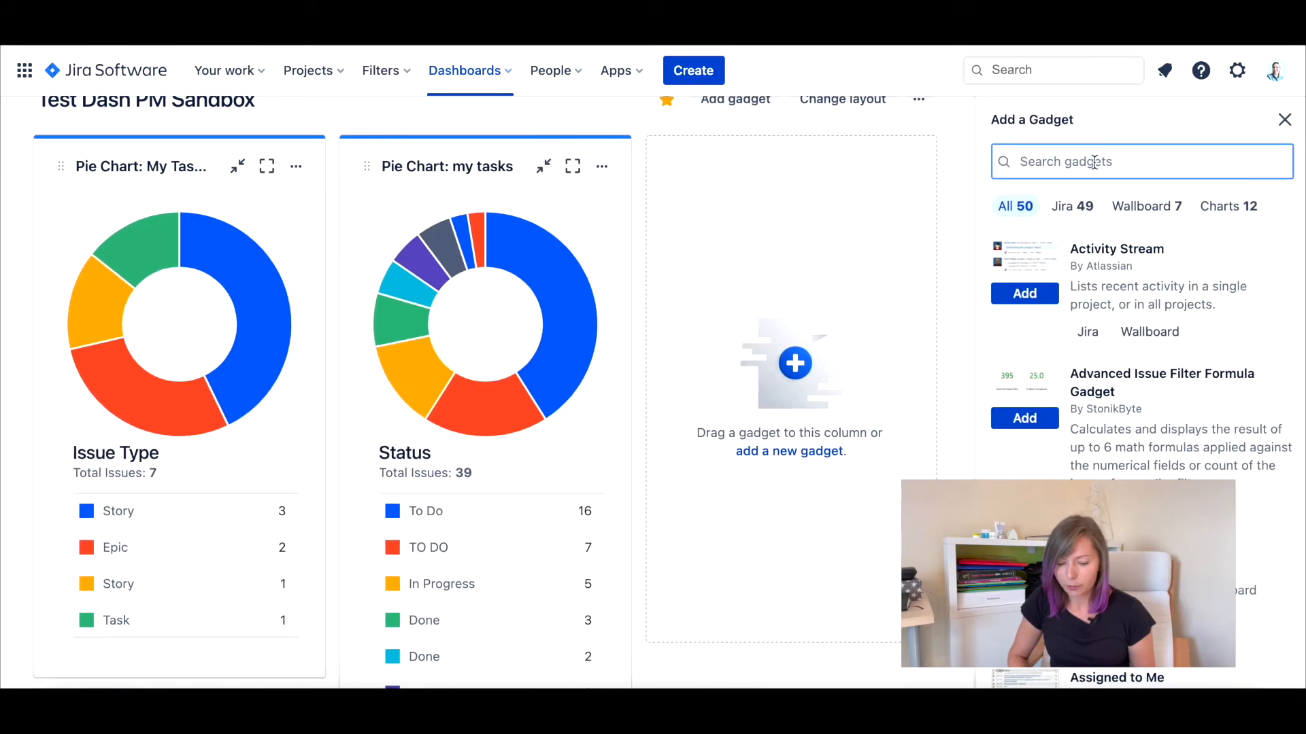
text(pie)
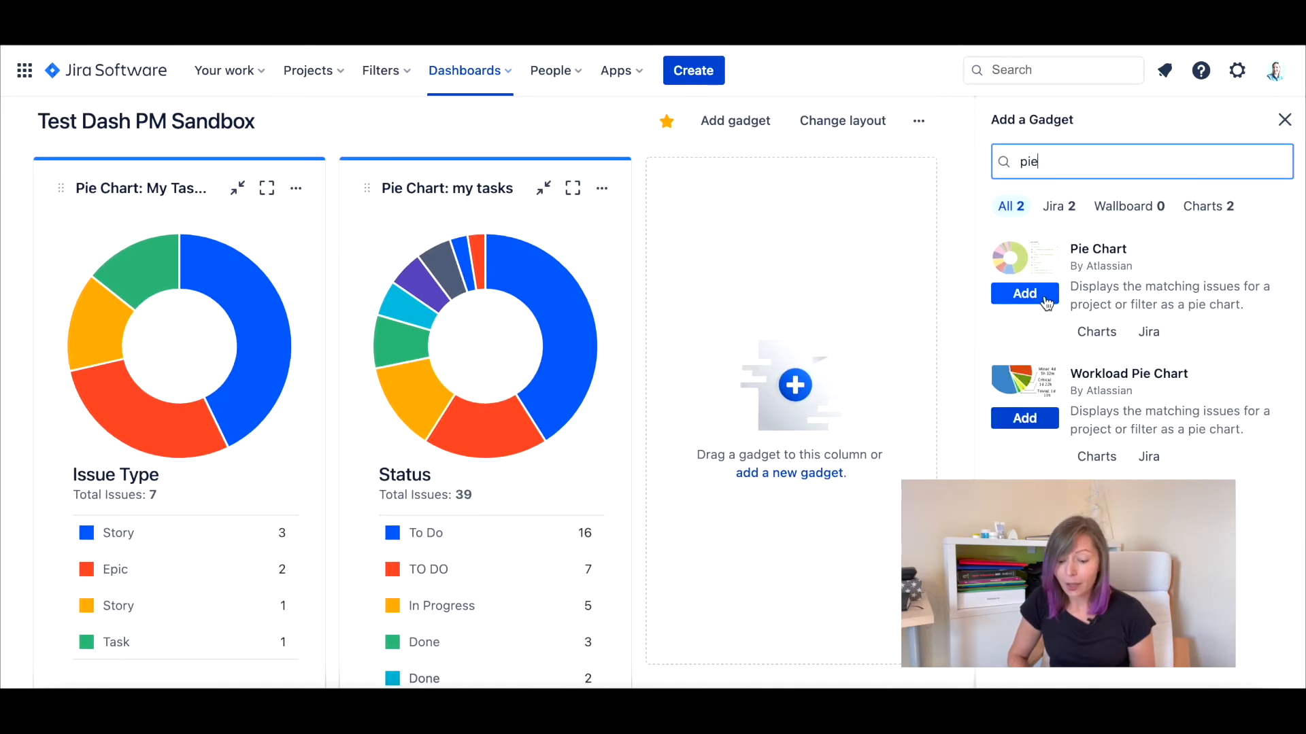
click(1025, 293)
click(1285, 120)
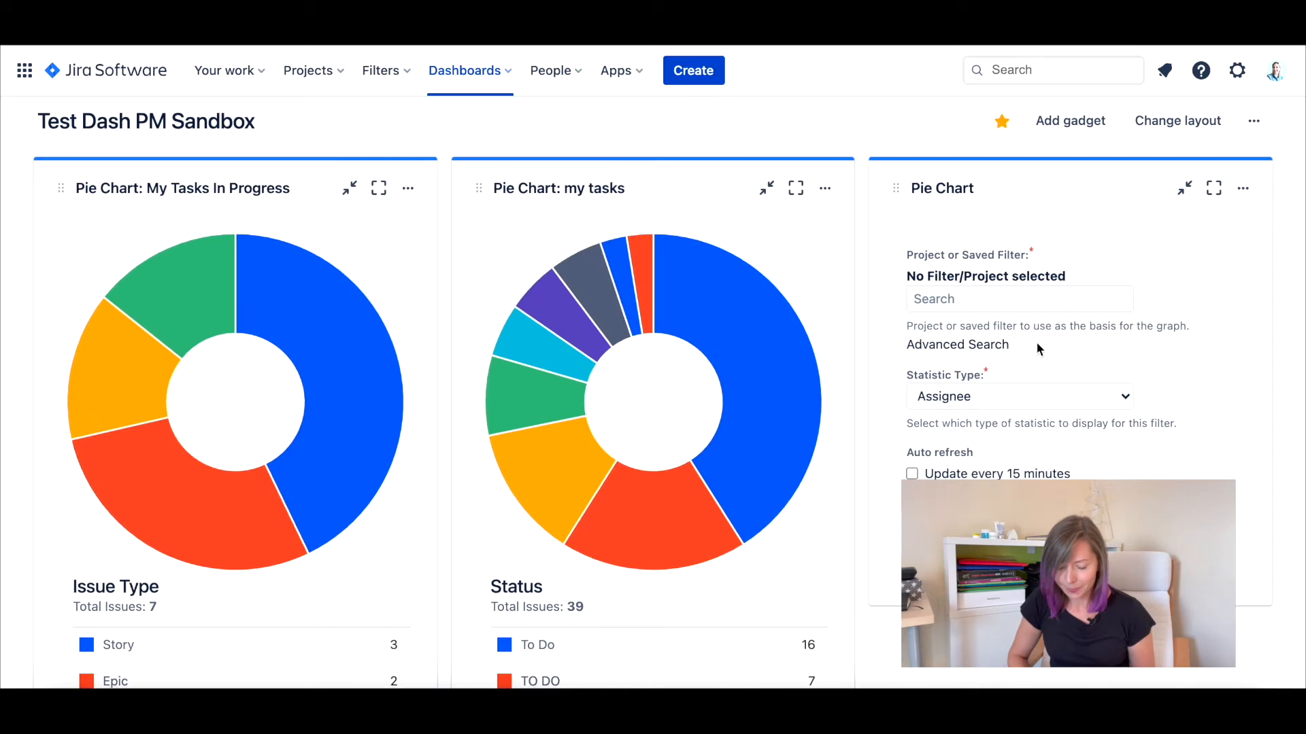
Base the third column's pie chart on the starred completed -1 day filter, chosen through the advanced search.
click(1019, 303)
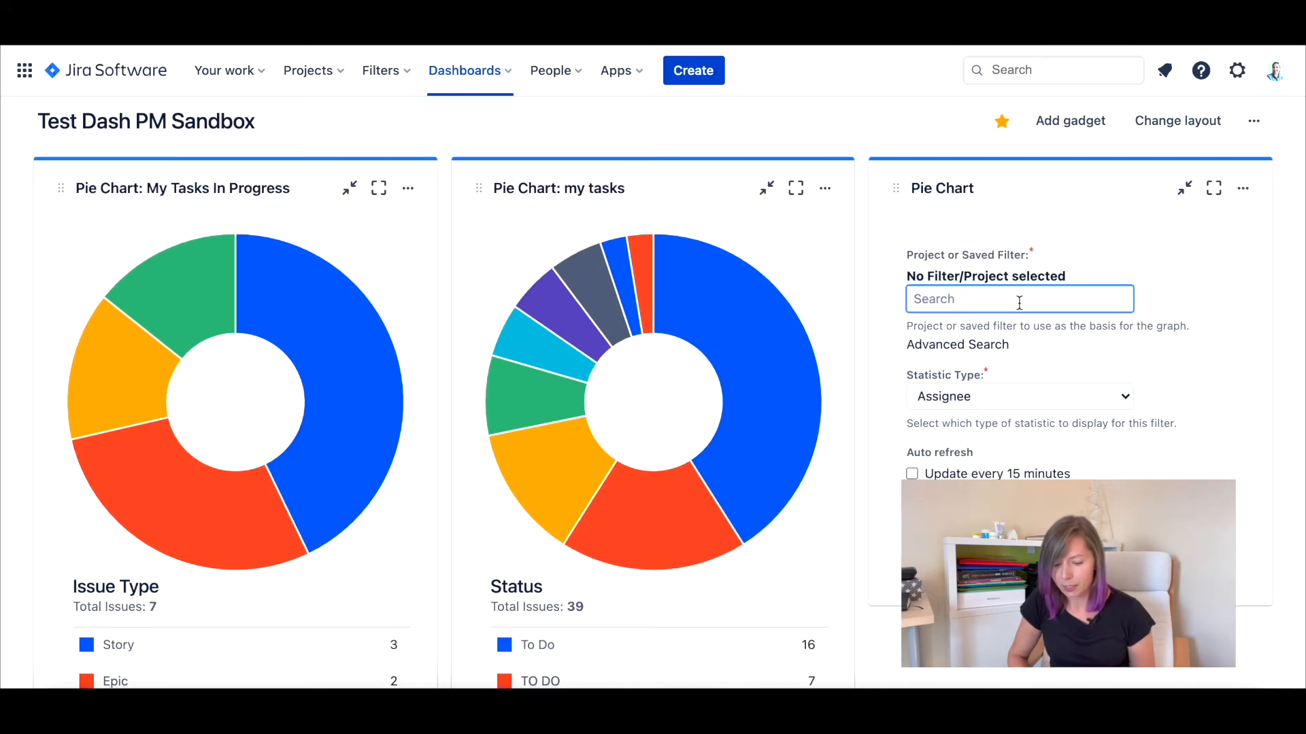
click(979, 346)
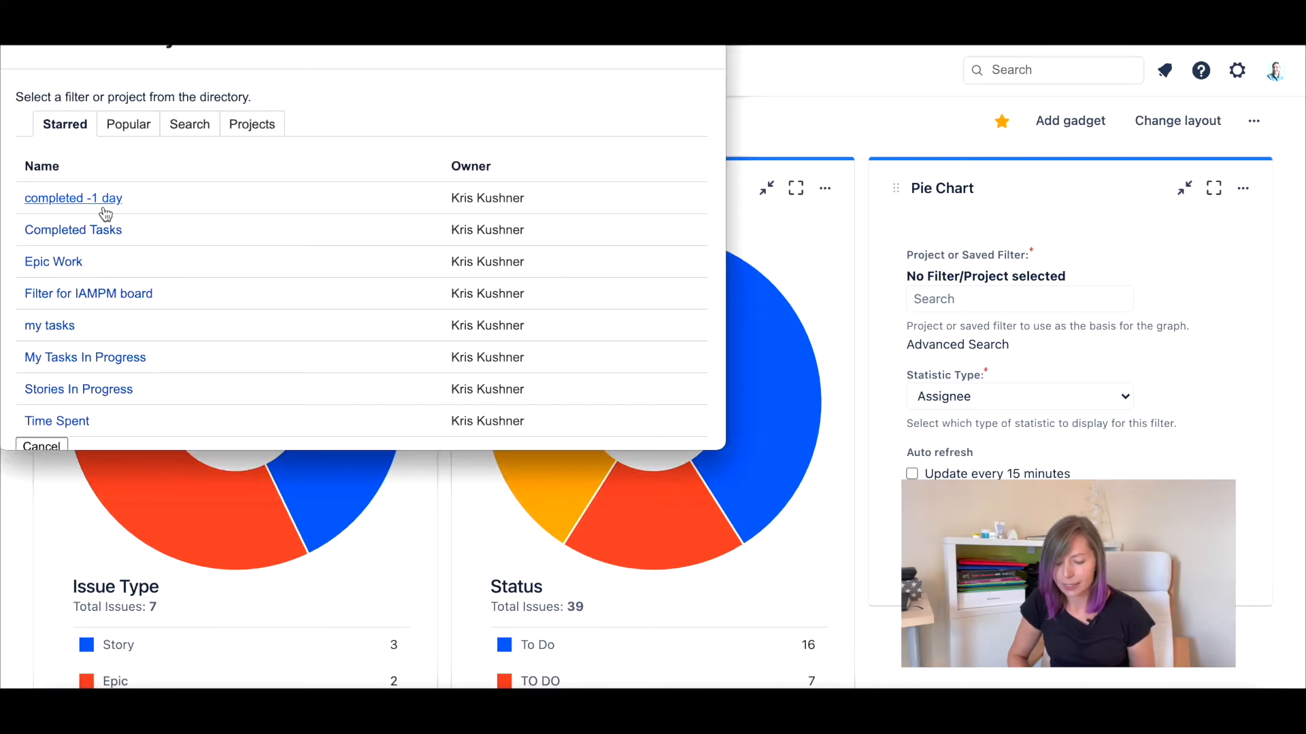
click(100, 201)
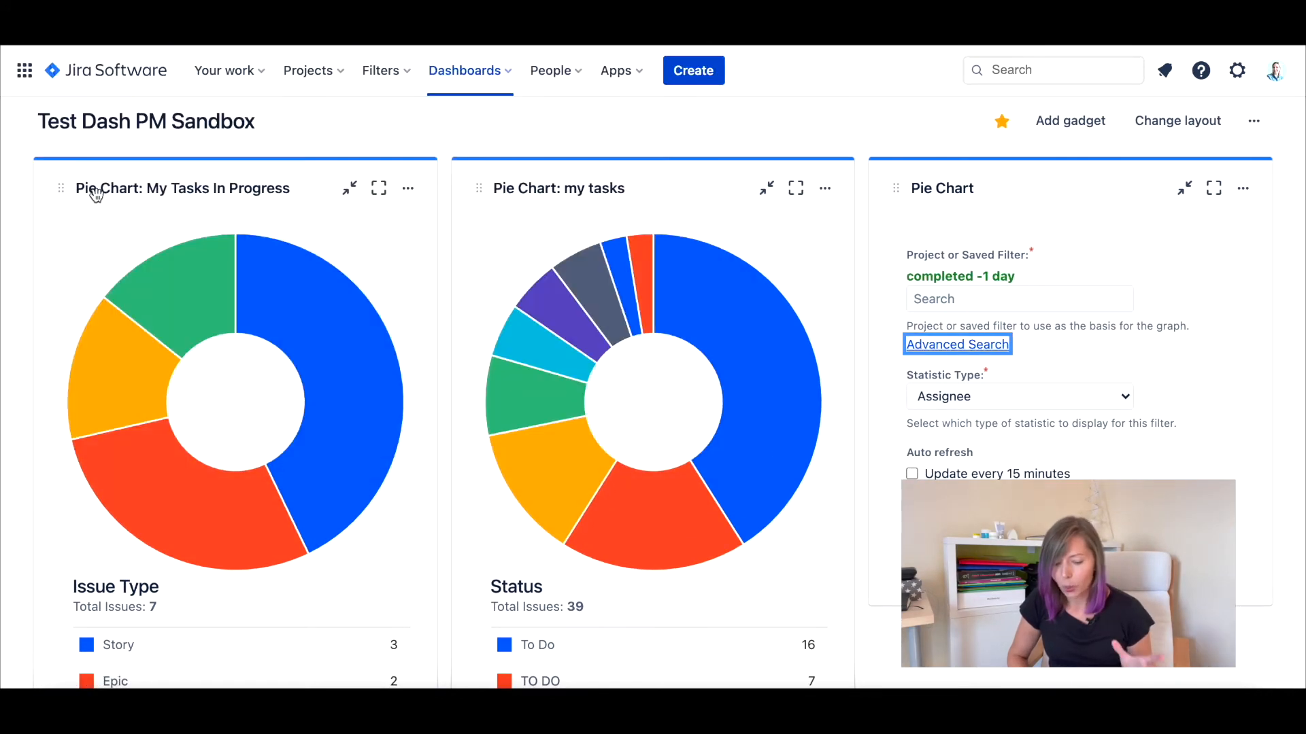
Set the third pie chart's statistic type to Issue Type with updates every 15 minutes, and save its configuration.
click(984, 402)
scroll(958, 476, down, 5)
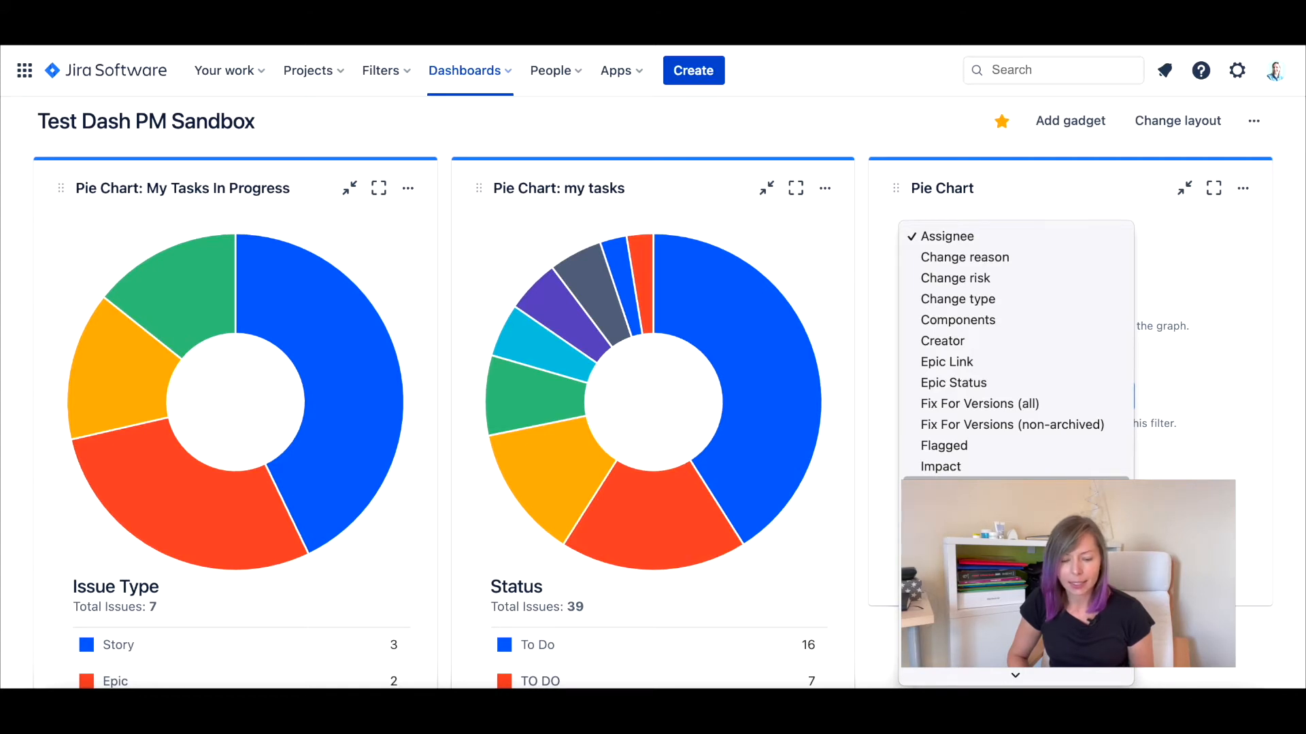
click(959, 487)
click(912, 474)
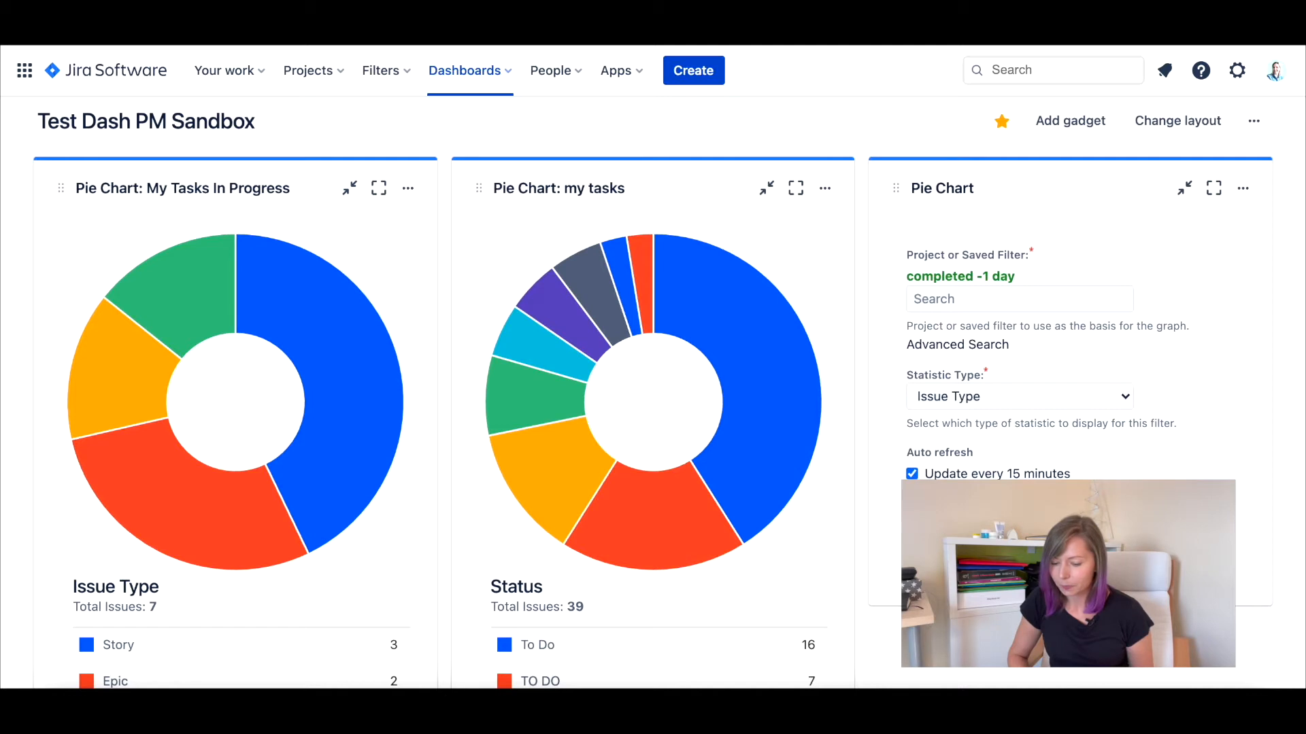
click(926, 522)
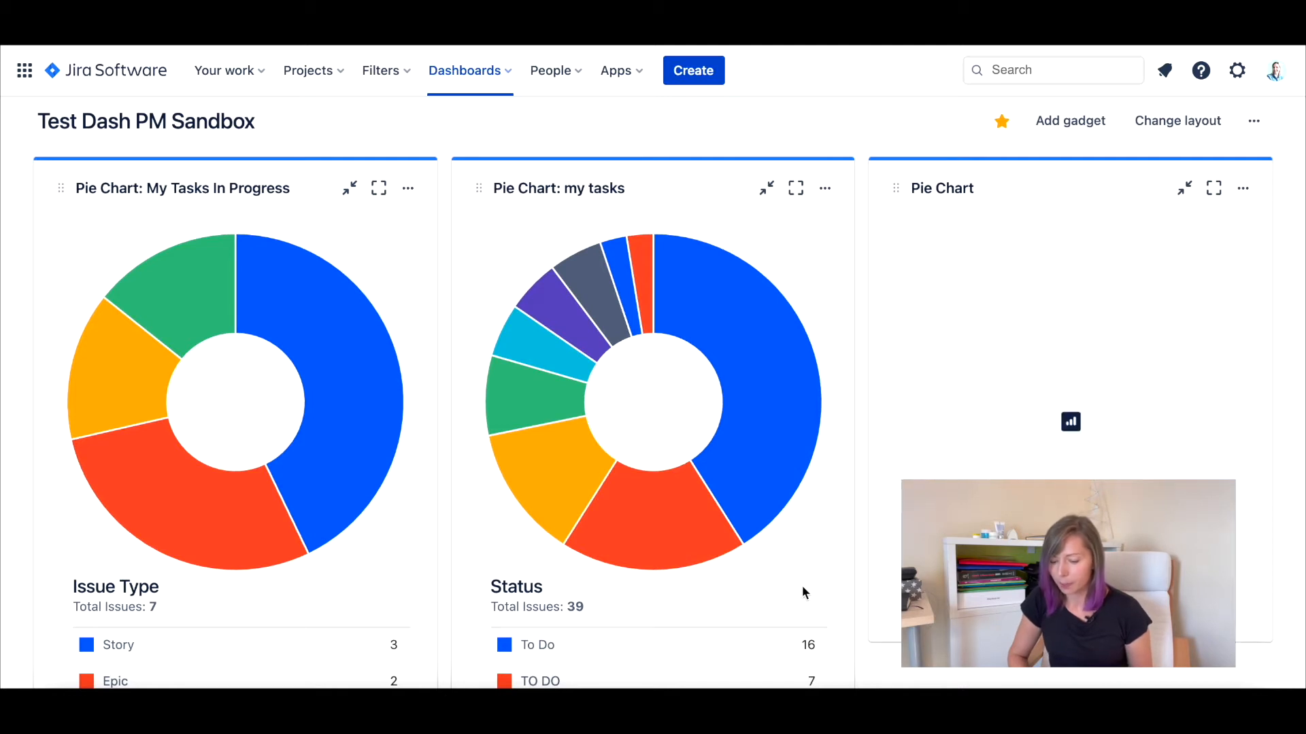
View the red TO DO slice of the my tasks chart in the issue navigator, and return to the Test Dash PM Sandbox dashboard.
scroll(1093, 390, down, 2)
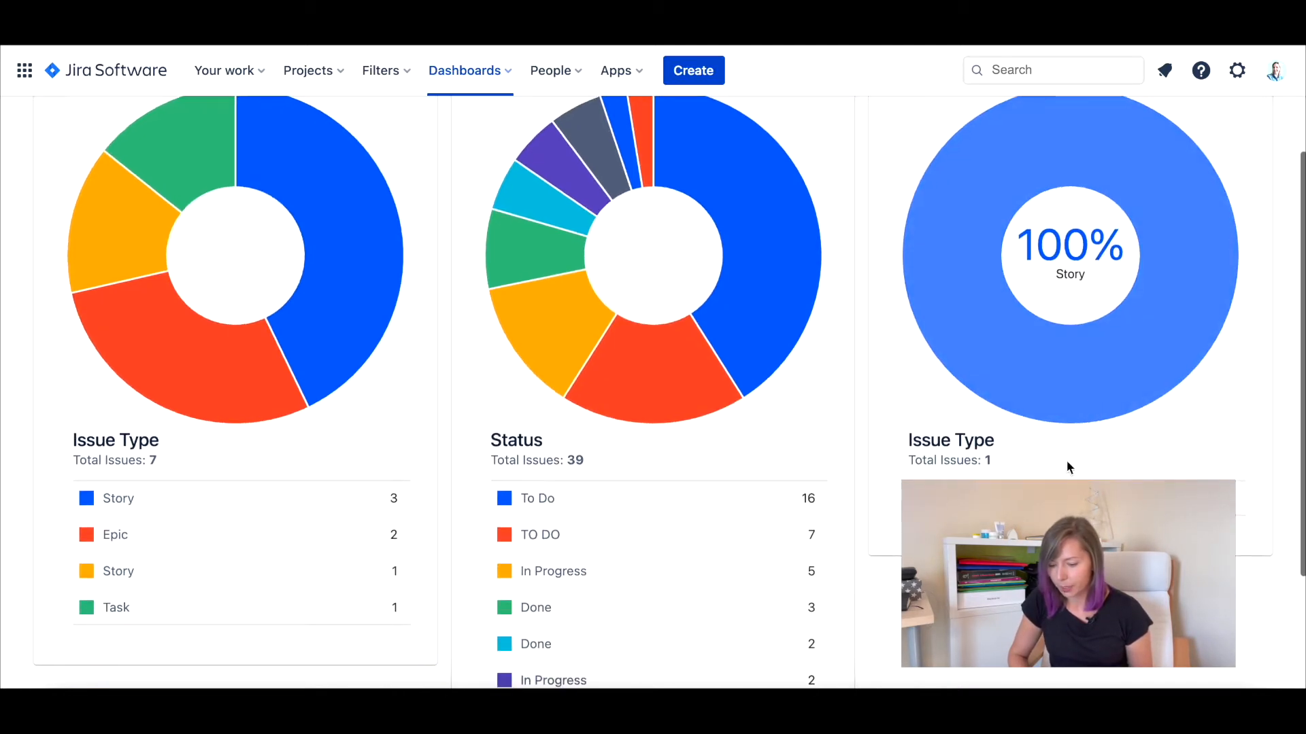
scroll(710, 520, down, 2)
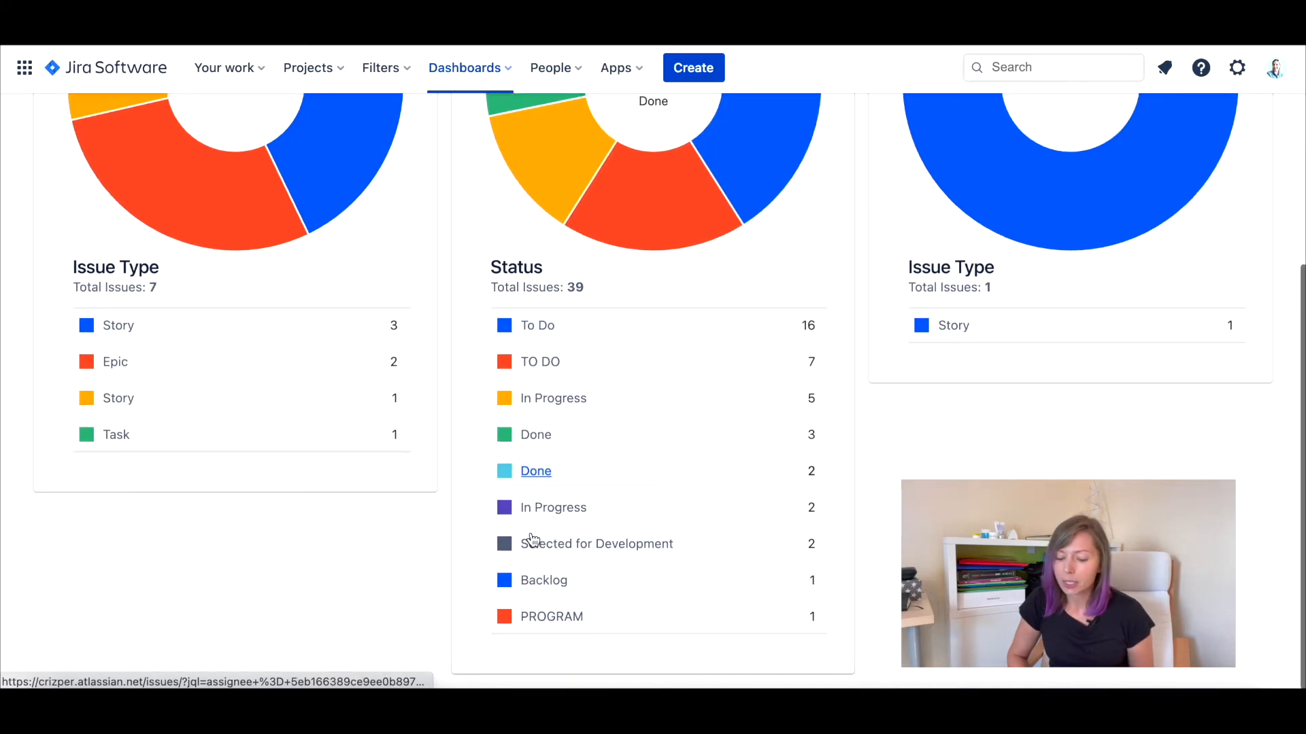
scroll(768, 329, up, 1)
scroll(768, 330, up, 3)
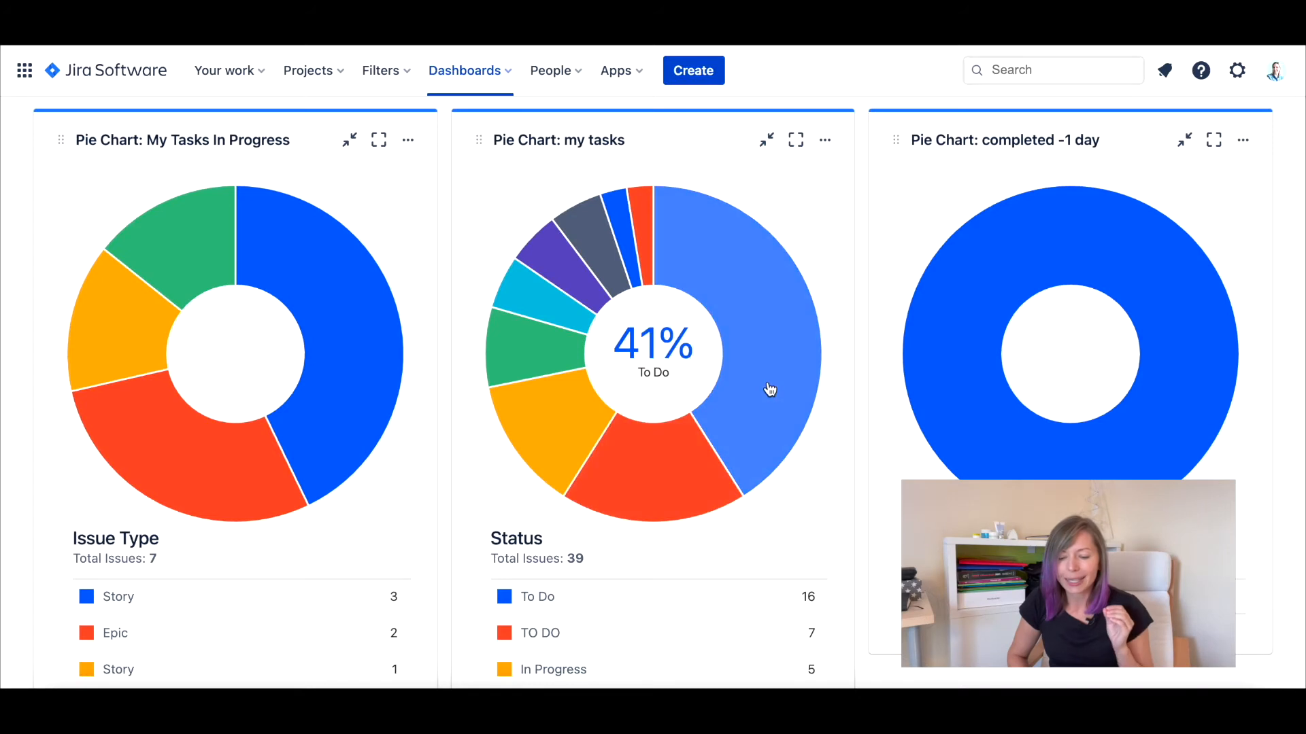
click(640, 475)
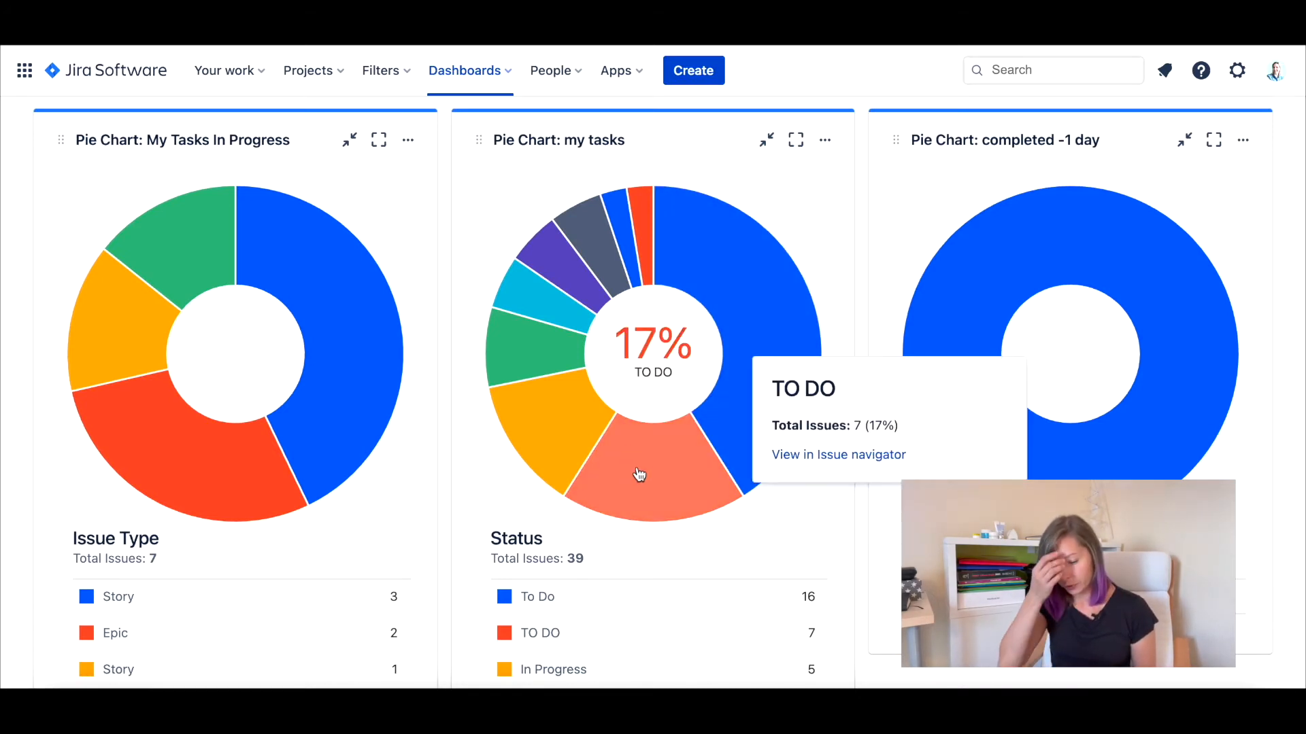
click(856, 455)
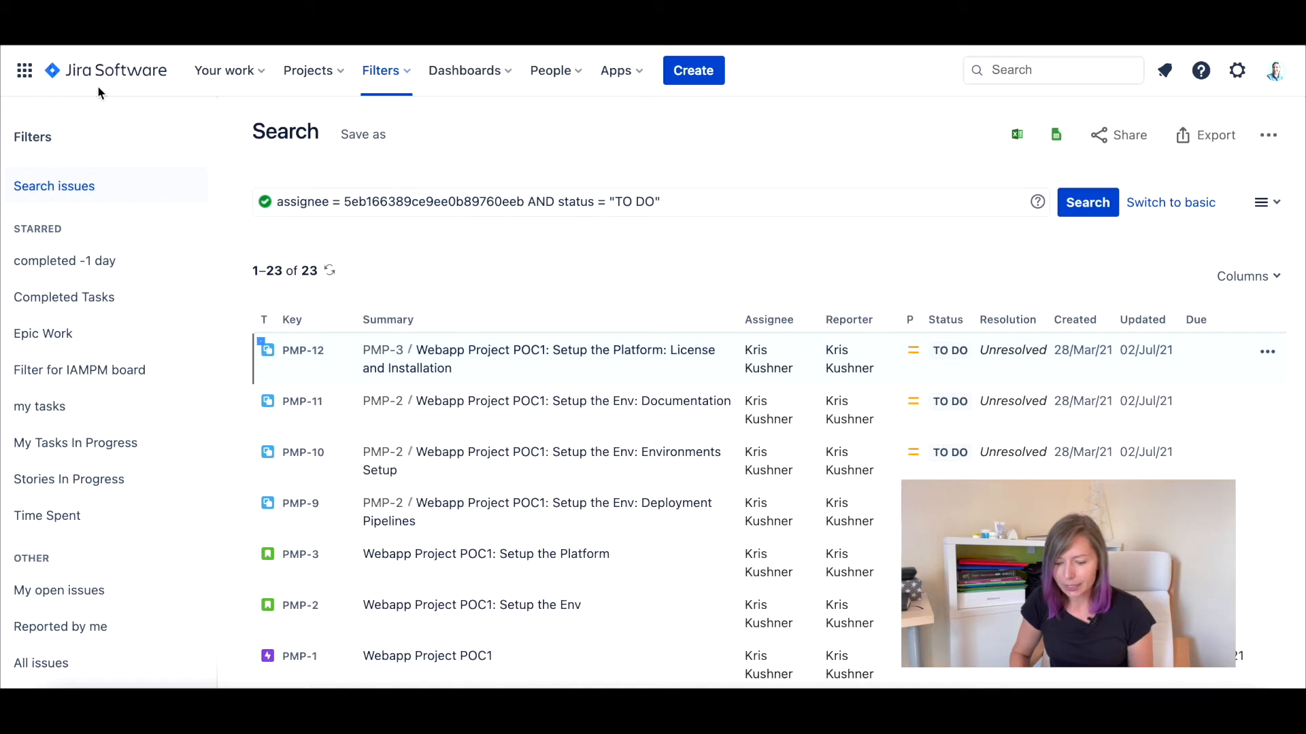
click(465, 71)
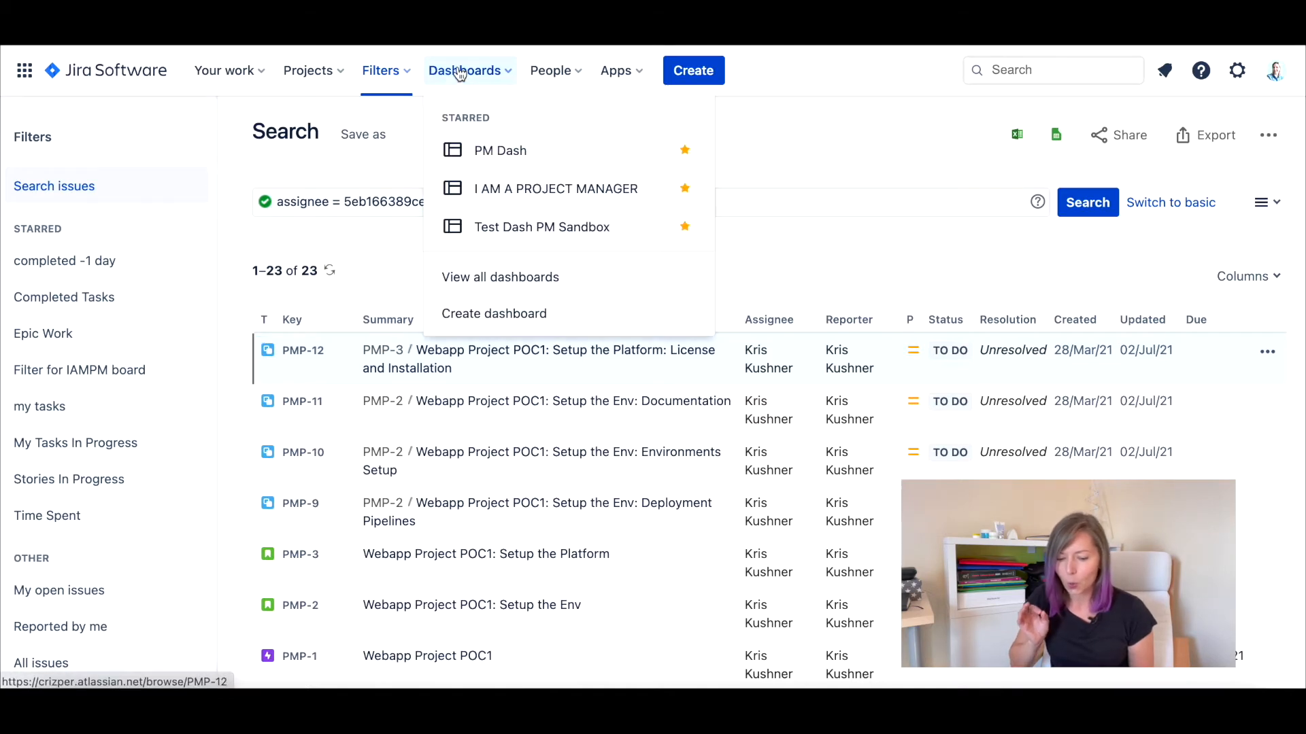
click(498, 232)
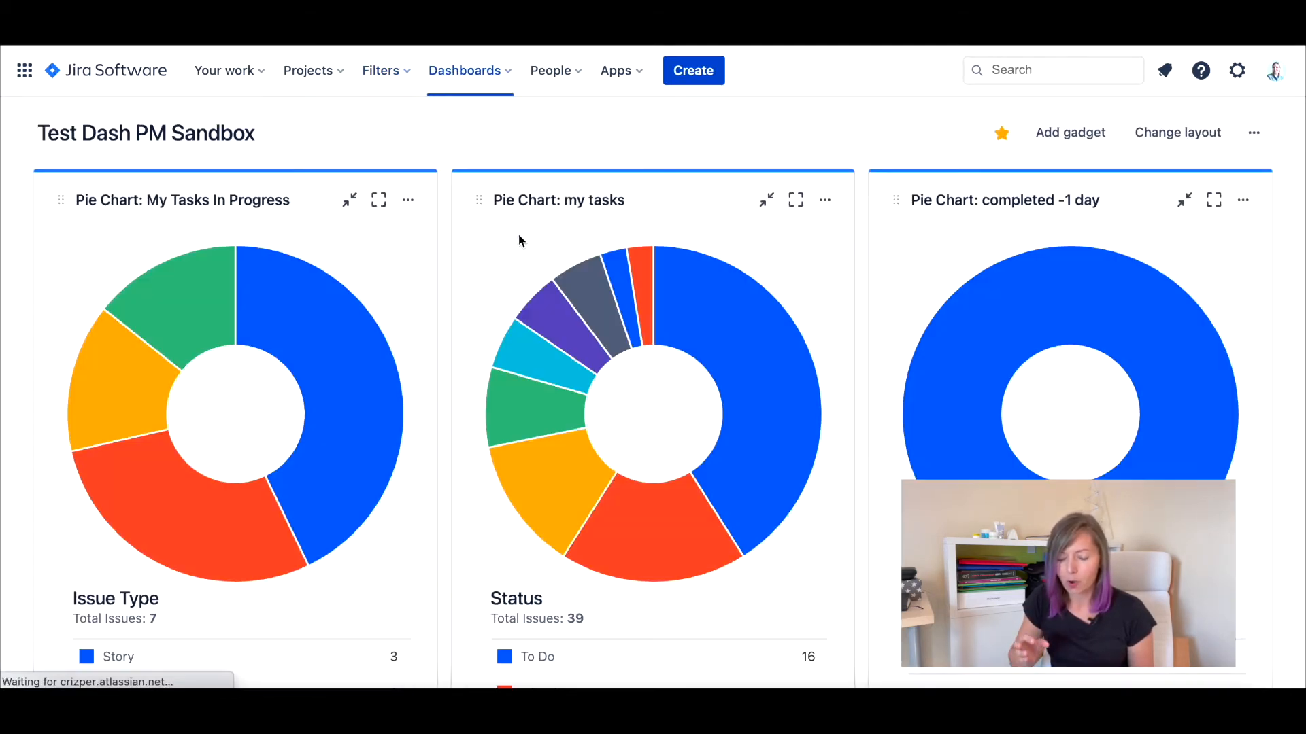
View the blue To Do slice of the my tasks chart in the issue navigator and look through the whole issue list.
click(732, 325)
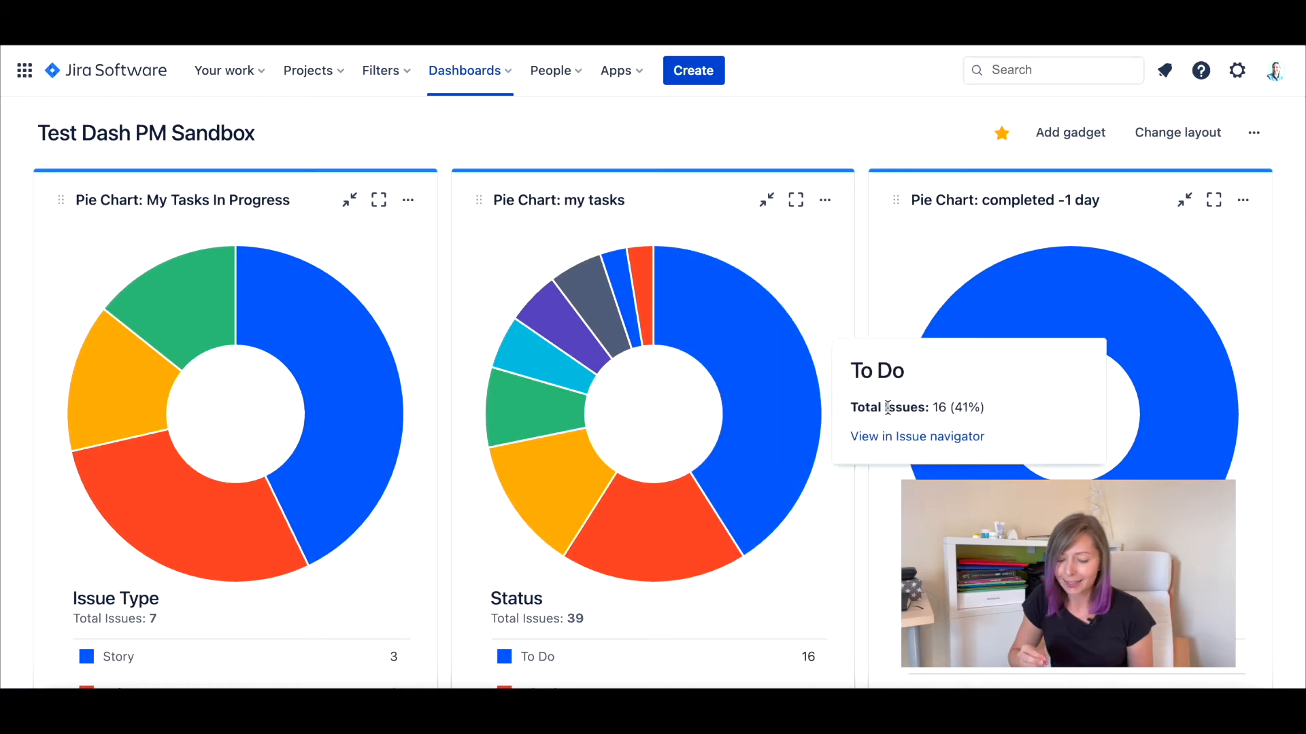
click(923, 439)
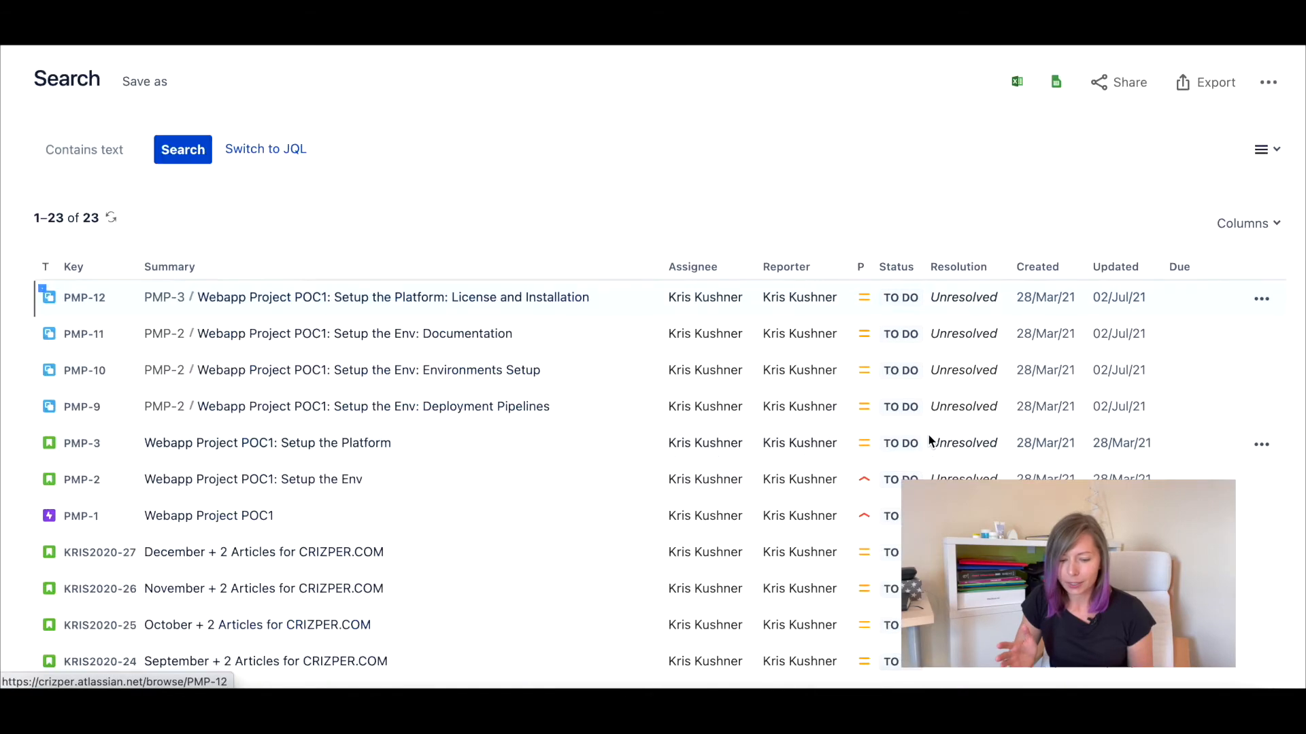
scroll(344, 379, down, 3)
scroll(344, 381, down, 8)
scroll(344, 381, down, 2)
scroll(386, 548, up, 10)
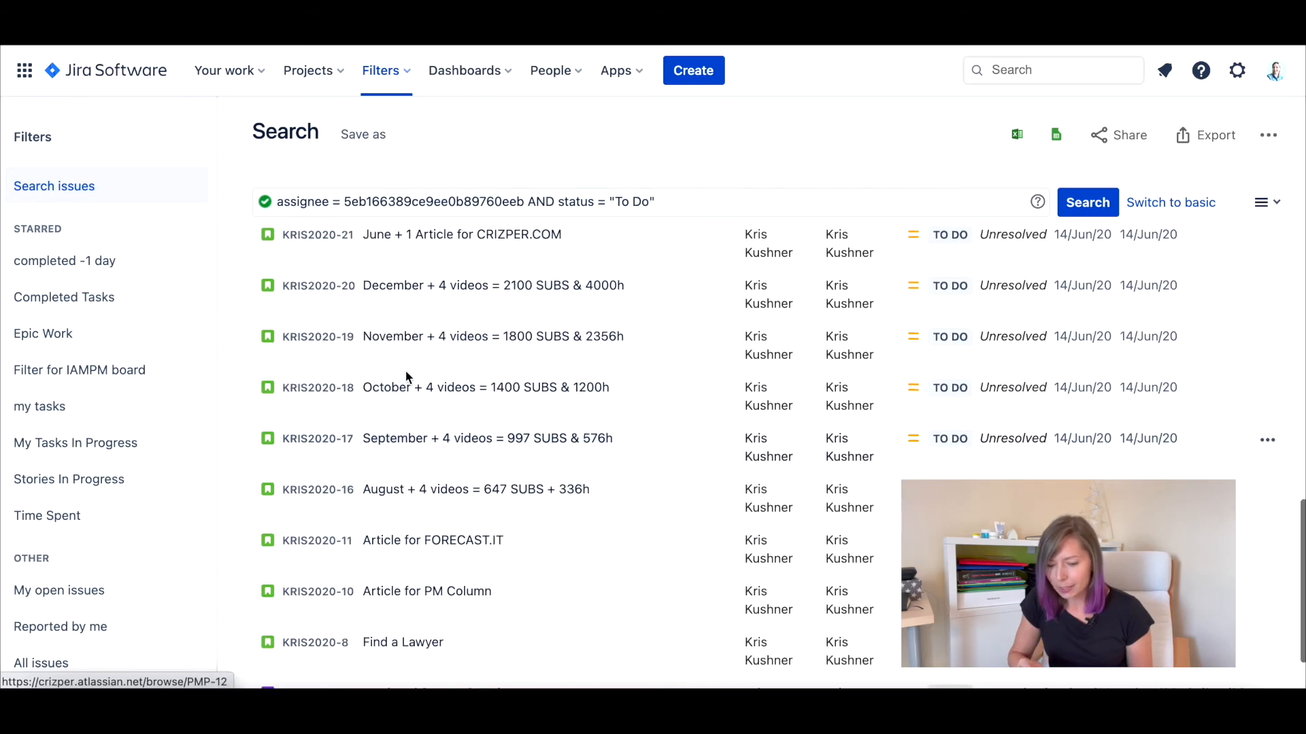
scroll(406, 376, up, 3)
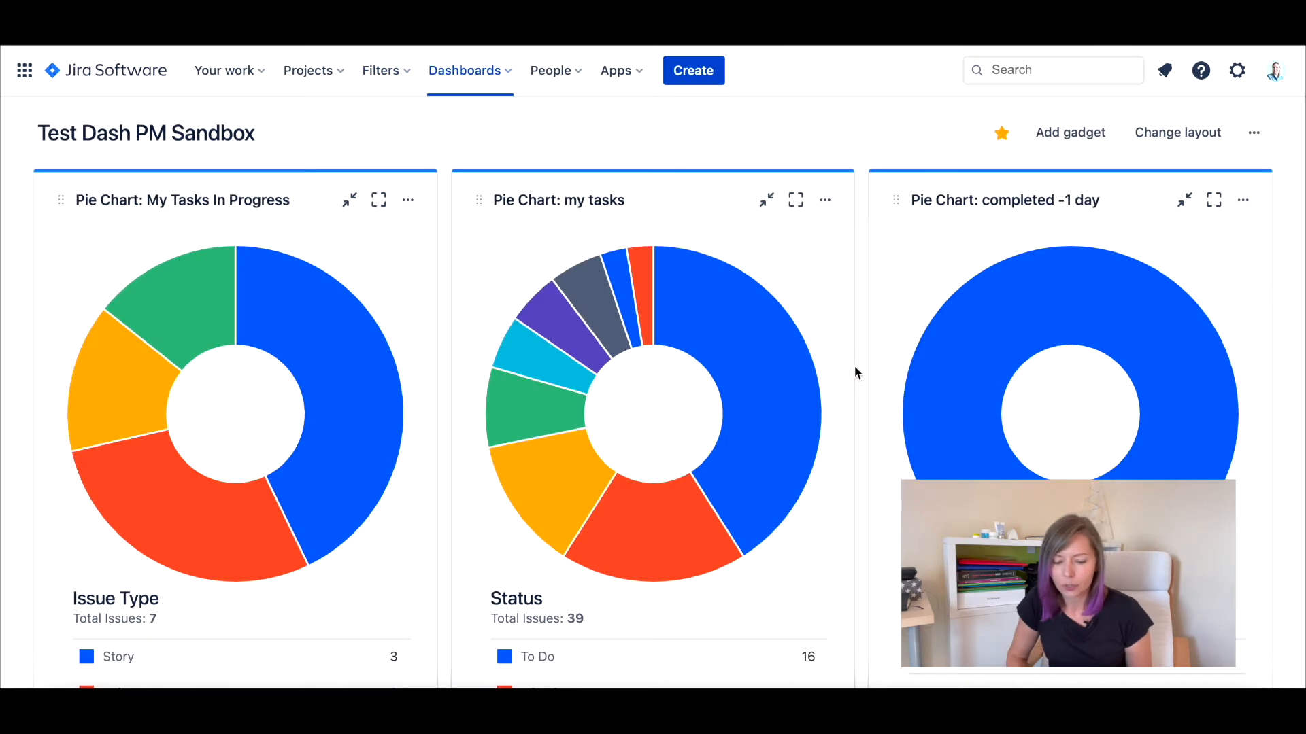
Open the issues behind the green Done entry of the my tasks chart, and go back to the dashboard.
scroll(855, 366, down, 5)
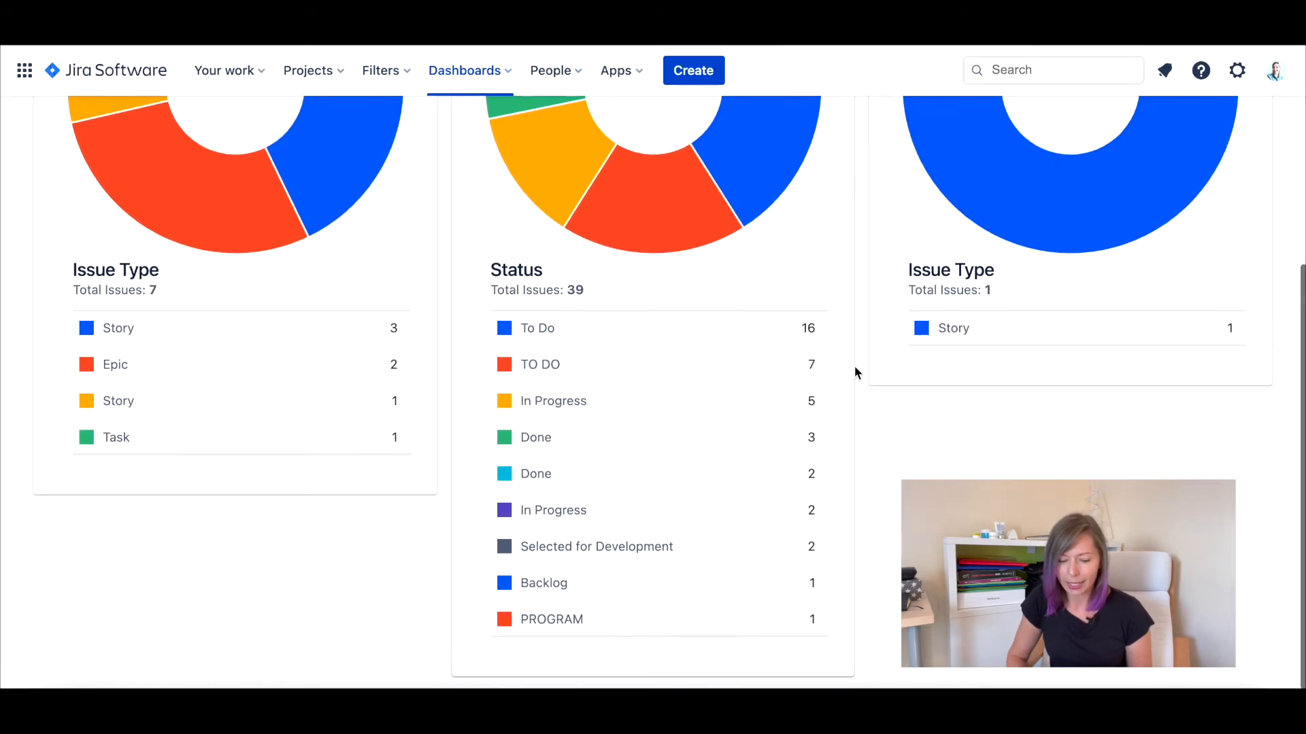
click(507, 439)
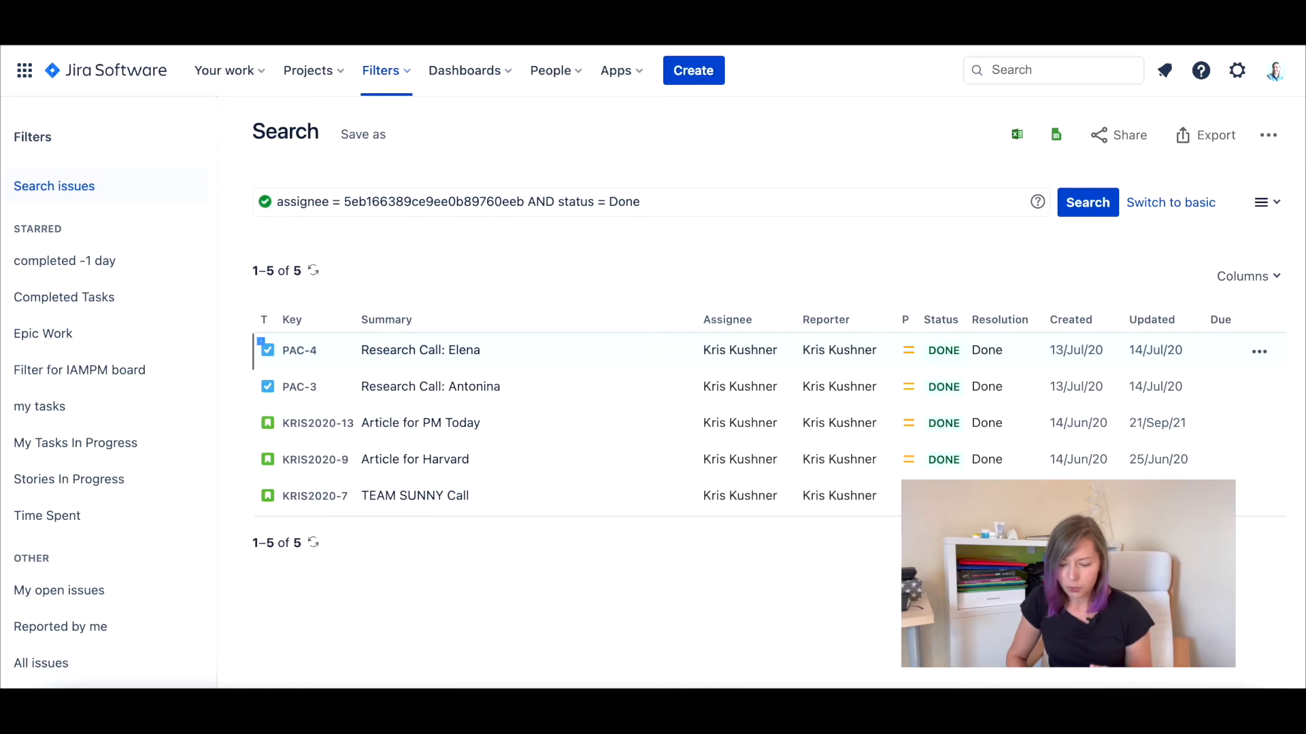
key(alt+Left)
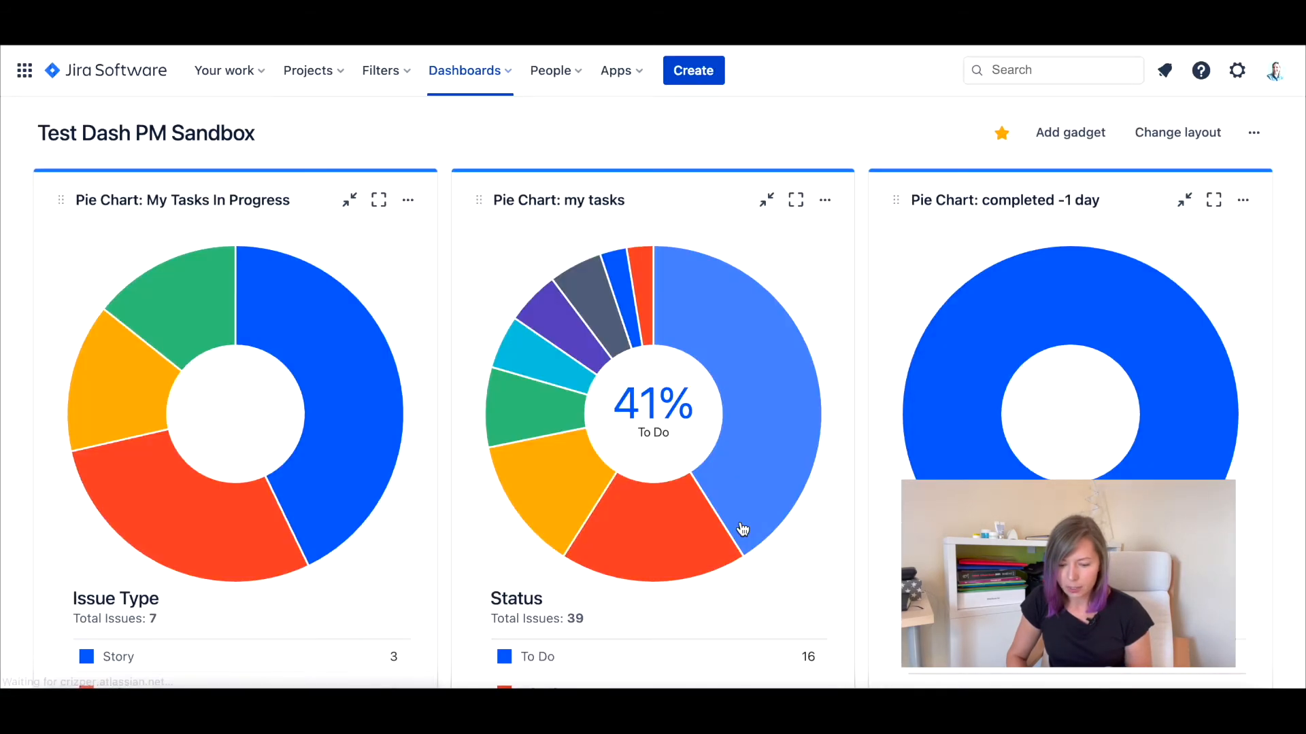
scroll(743, 530, up, 5)
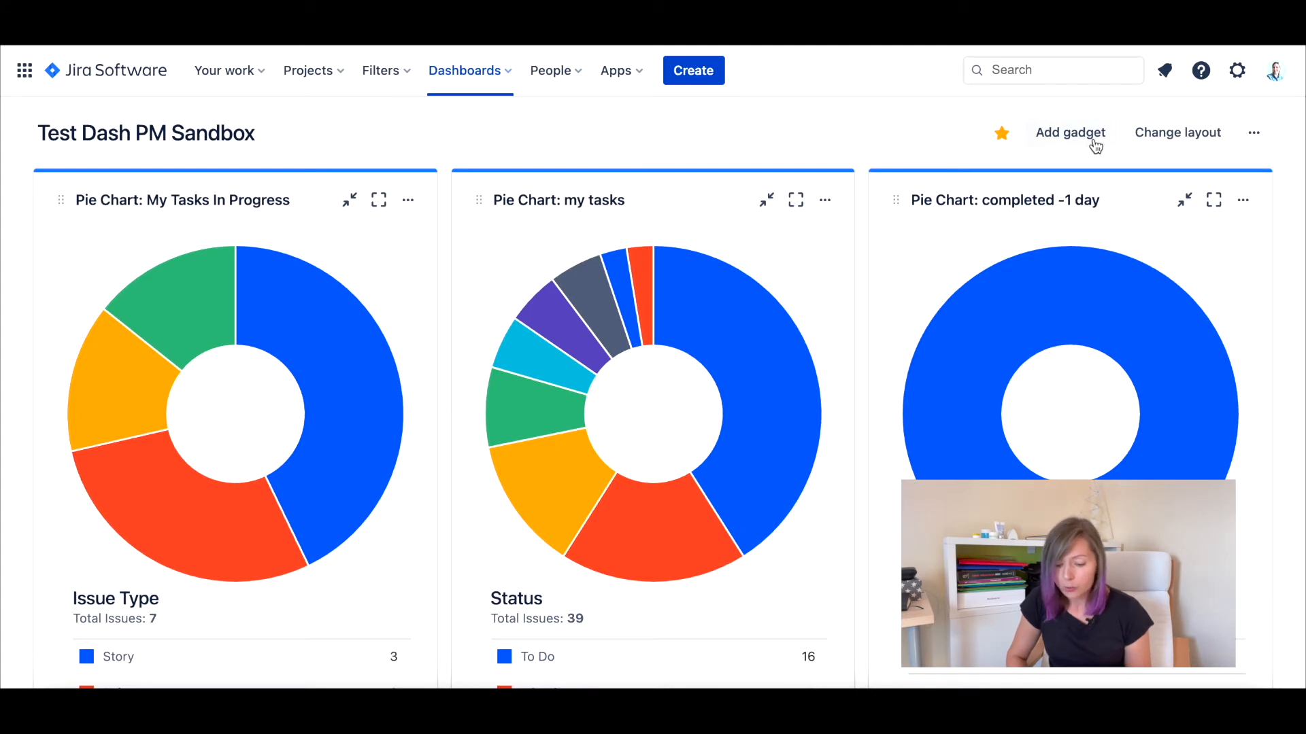
Change the dashboard layout to a single column and look over the stacked pie charts.
click(1169, 135)
click(1097, 174)
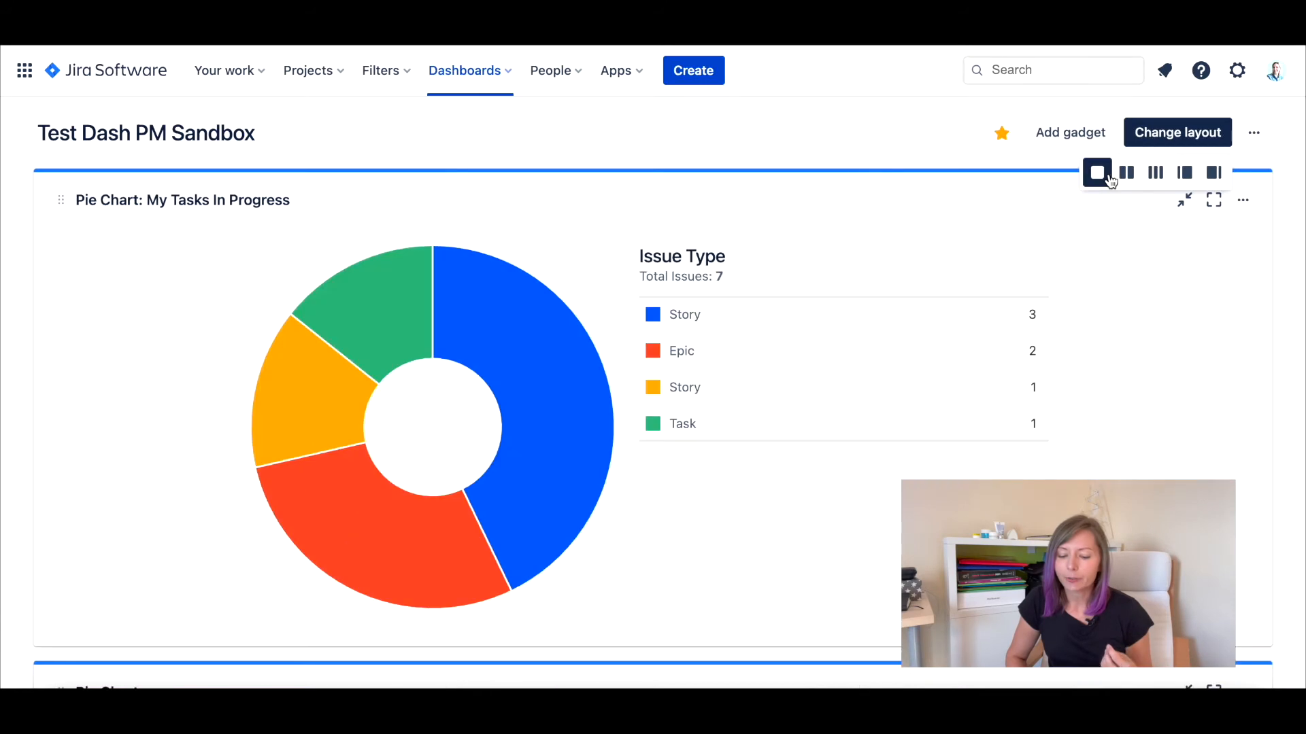
scroll(1103, 249, down, 14)
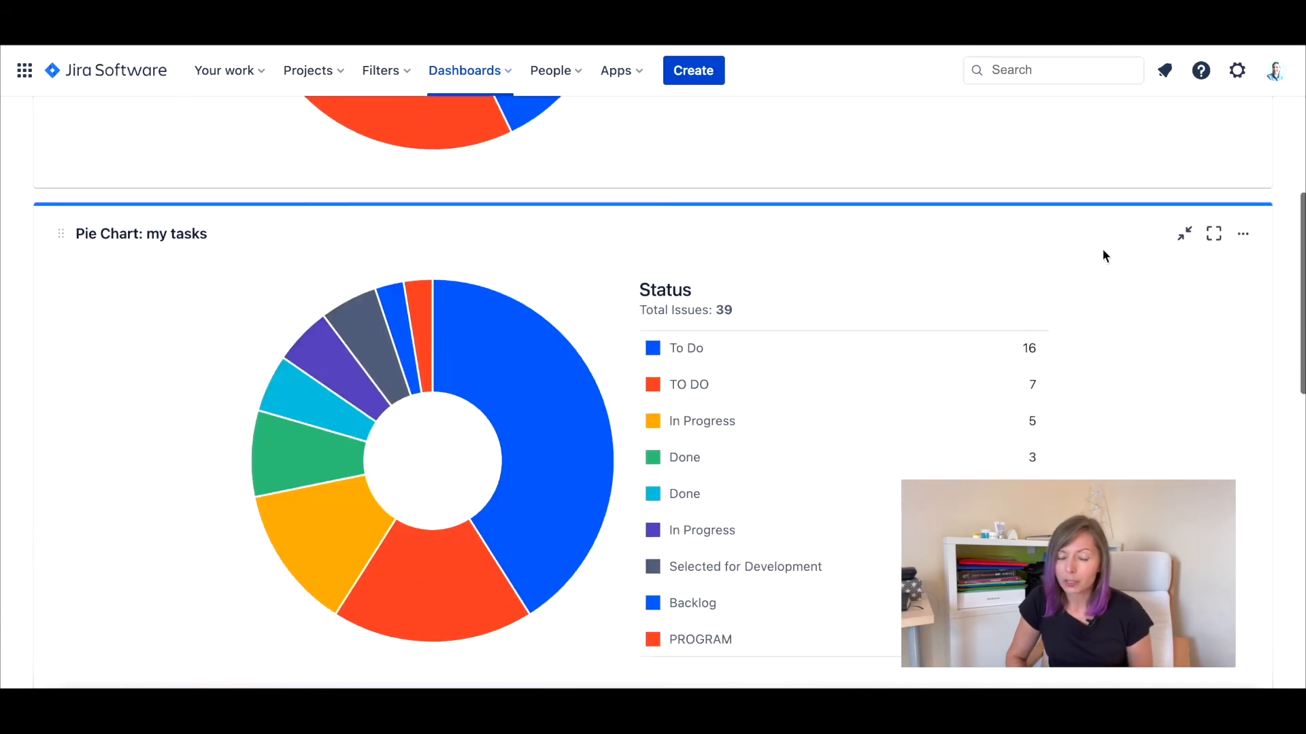
Look over the stacked pie charts and switch the dashboard to a layout with two equal columns.
scroll(1103, 256, down, 6)
scroll(1103, 255, up, 12)
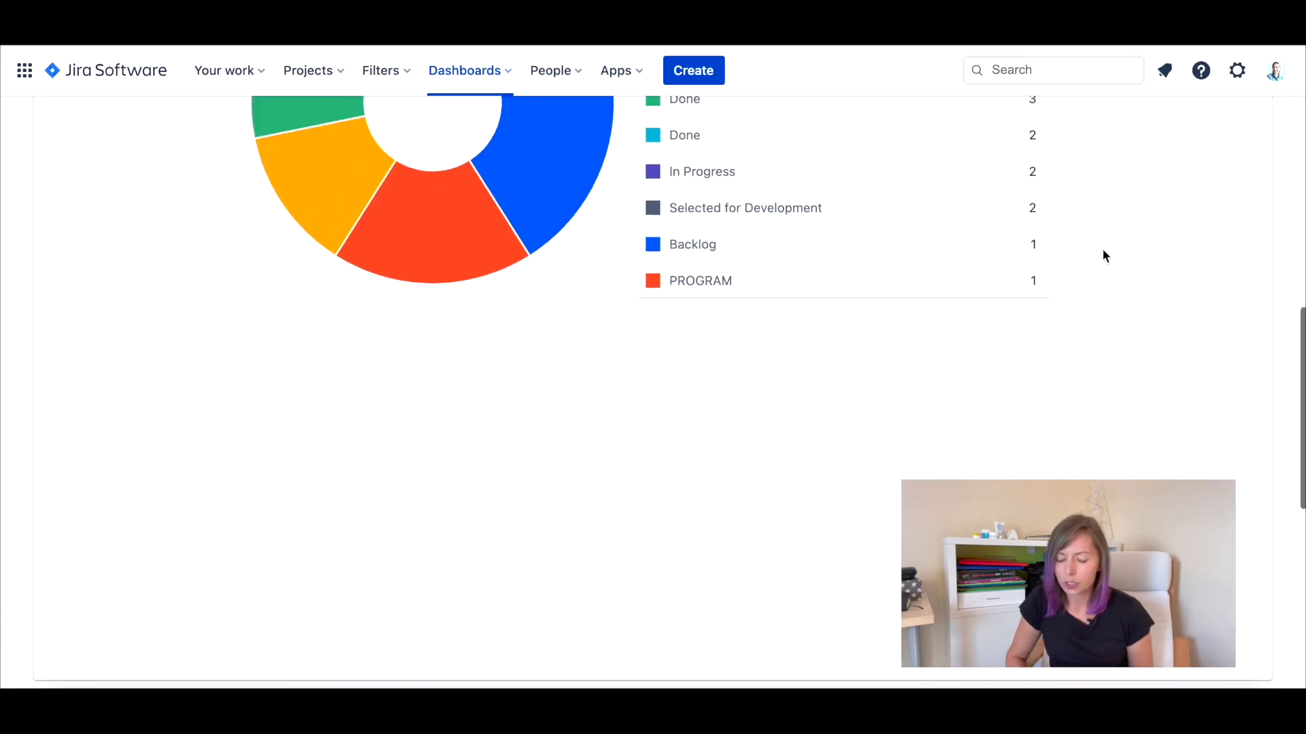
scroll(1103, 256, up, 10)
click(1126, 174)
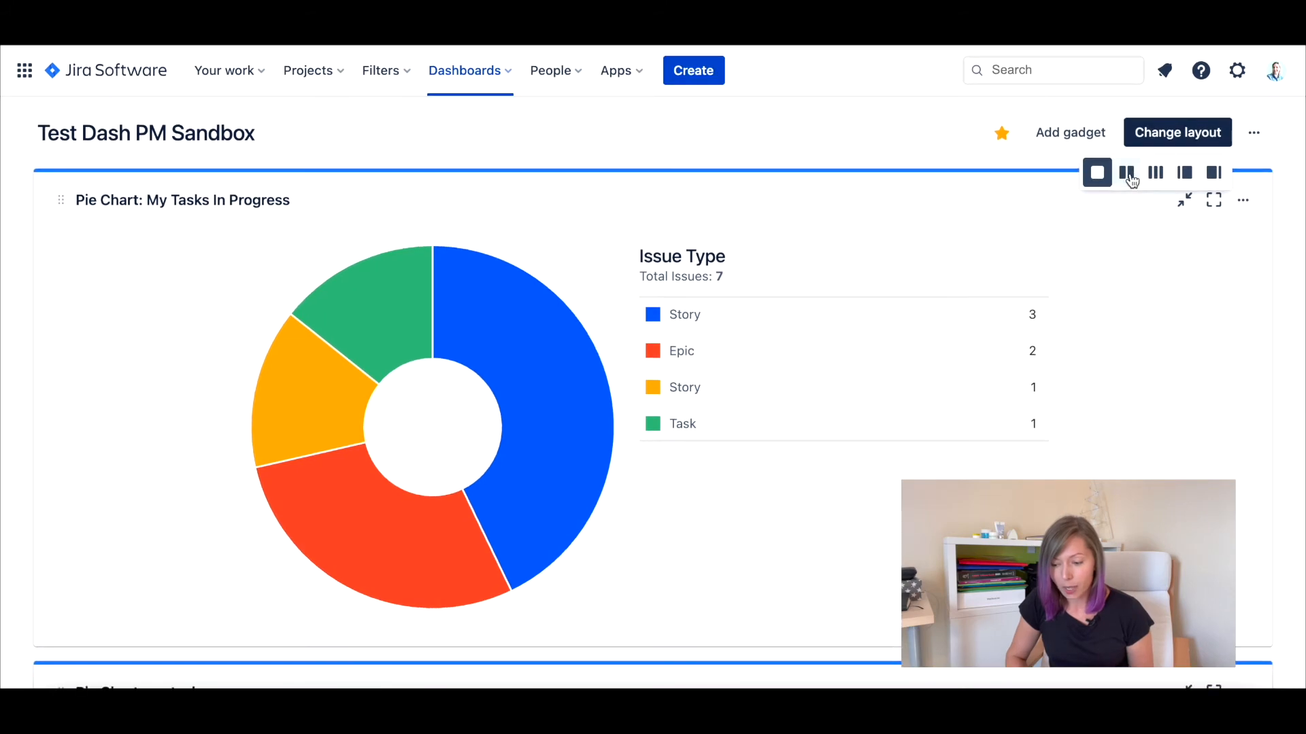
Move the my tasks pie chart gadget into the empty second column beside My Tasks In Progress.
scroll(1083, 314, down, 15)
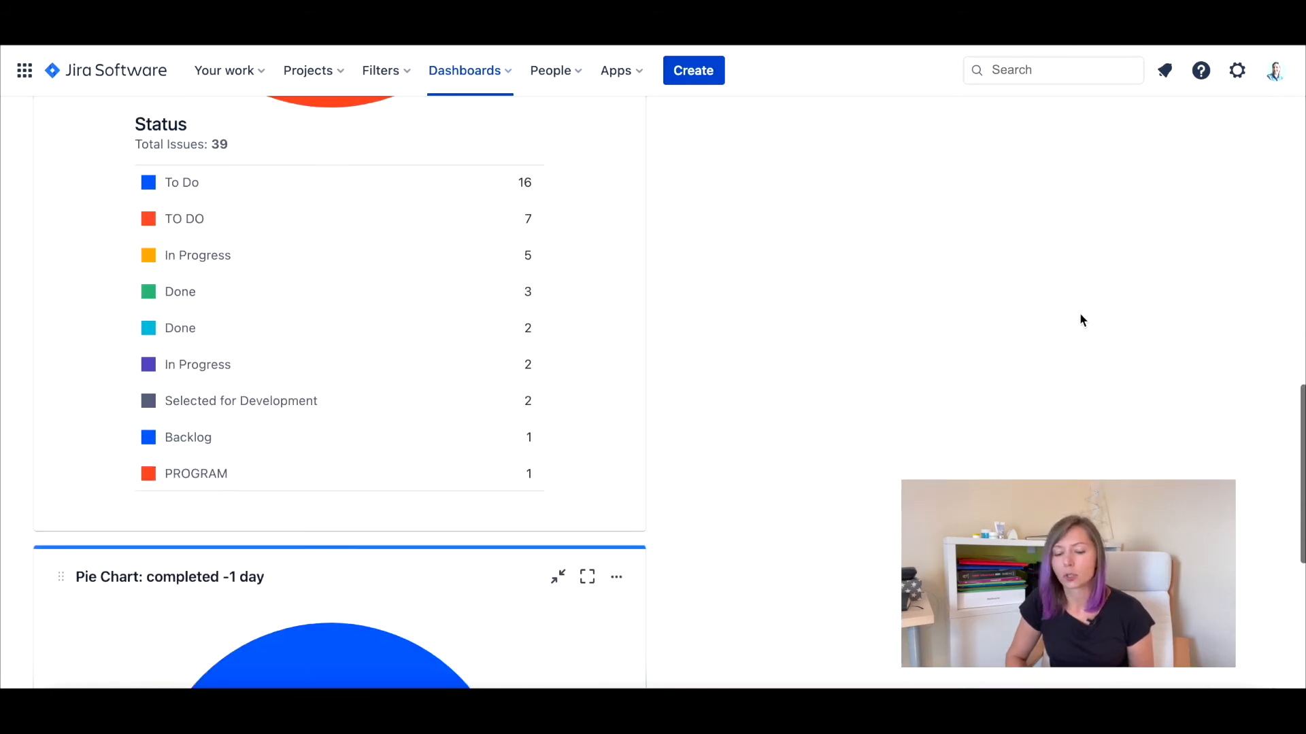
scroll(1081, 320, up, 12)
drag(599, 352, 1128, 166)
scroll(1140, 287, up, 5)
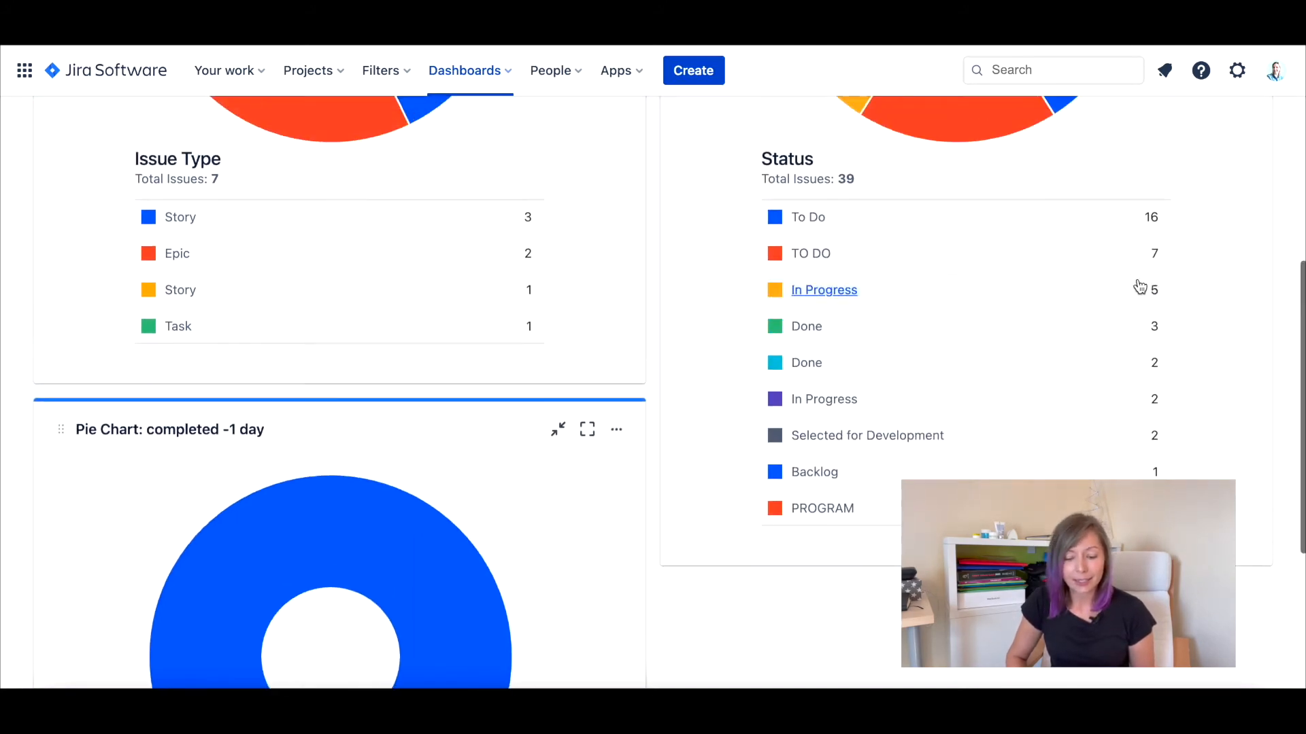
scroll(1141, 287, up, 5)
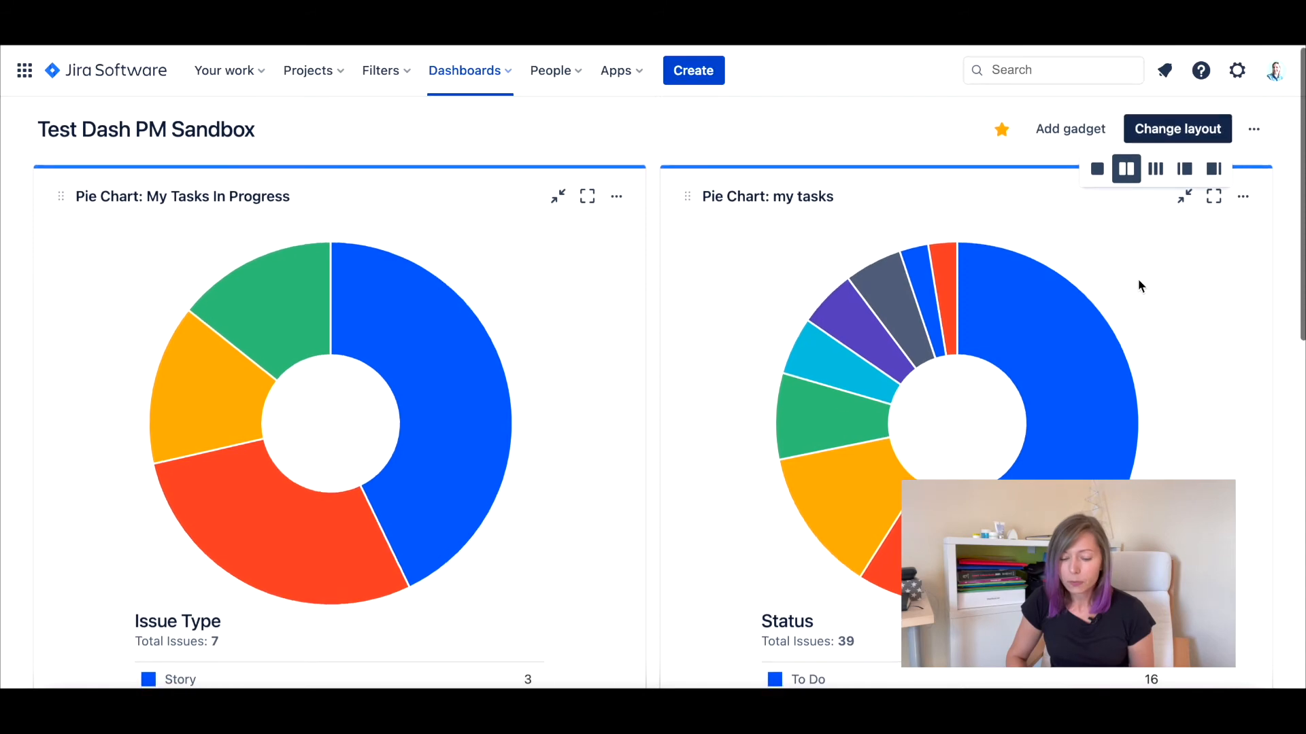
Switch the dashboard to a three-column layout and move the completed -1 day pie chart into the third column.
click(1155, 168)
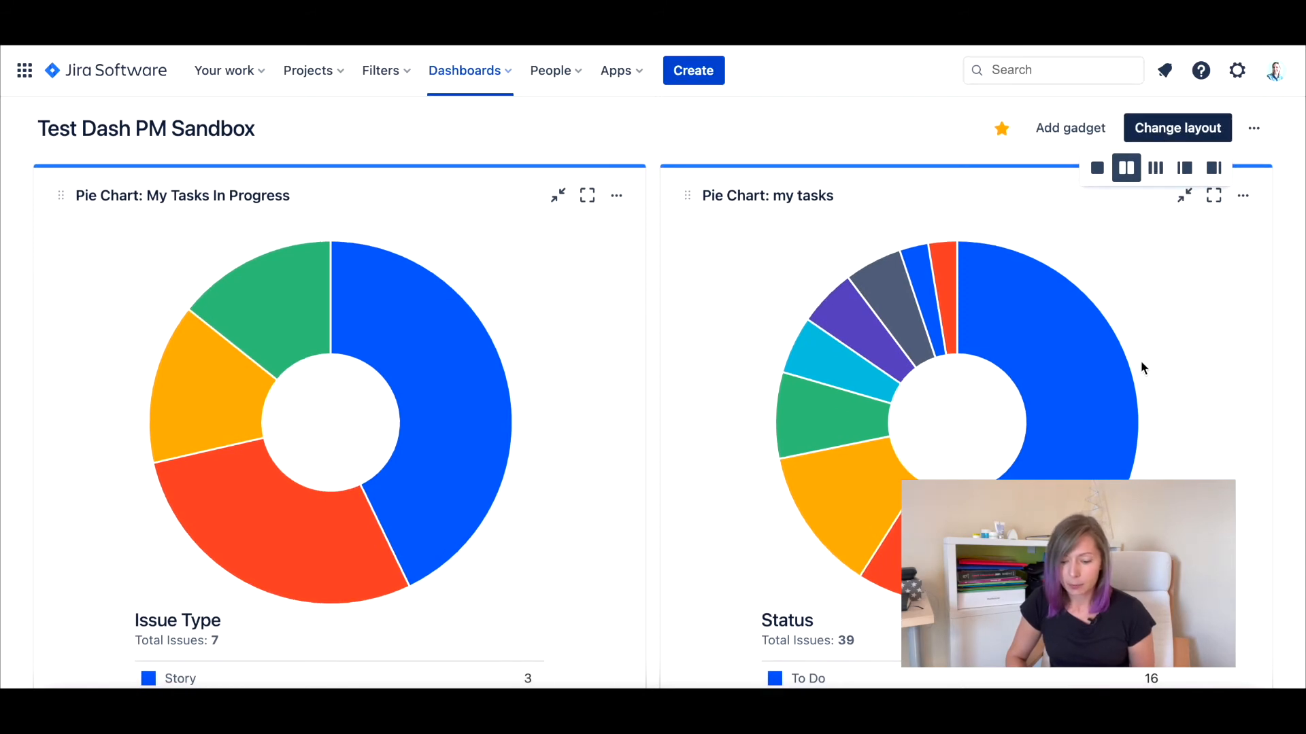
scroll(507, 496, down, 8)
drag(312, 170, 1186, 276)
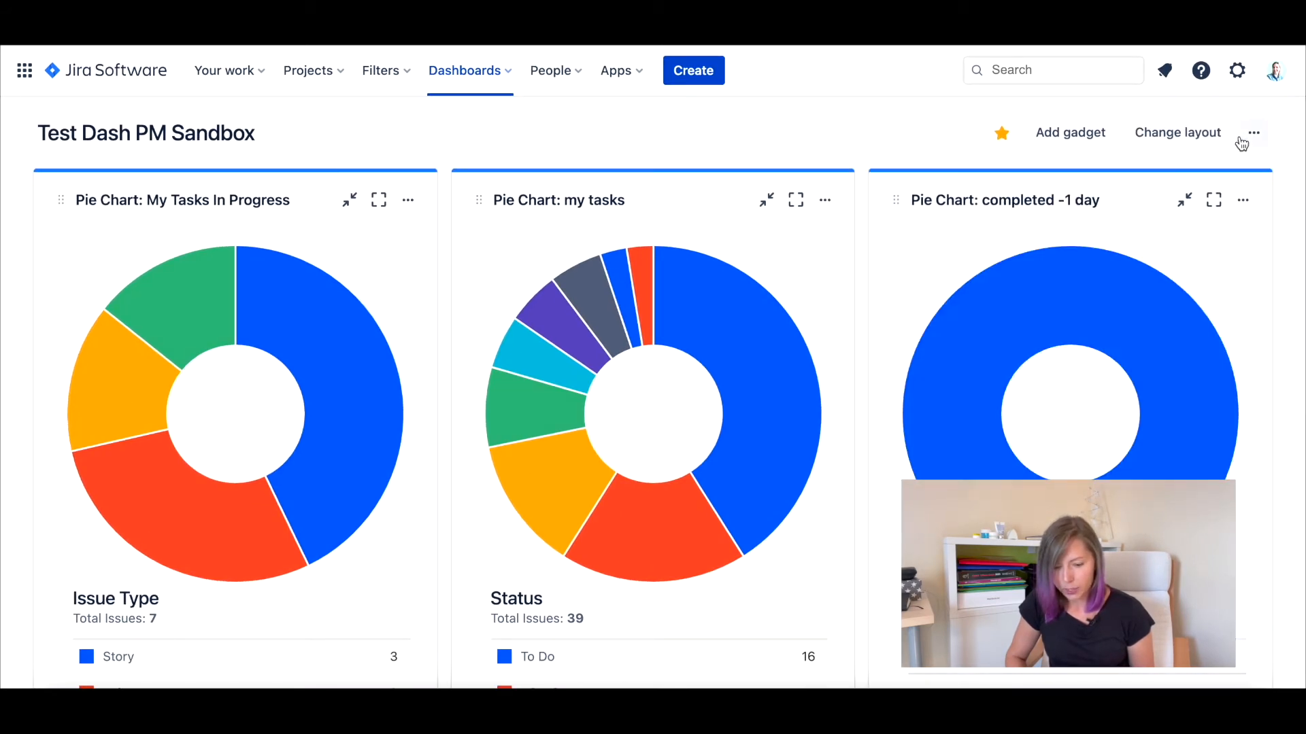
Open the dashboard's gadget catalogue and examine the available gadgets and their descriptions.
click(1062, 143)
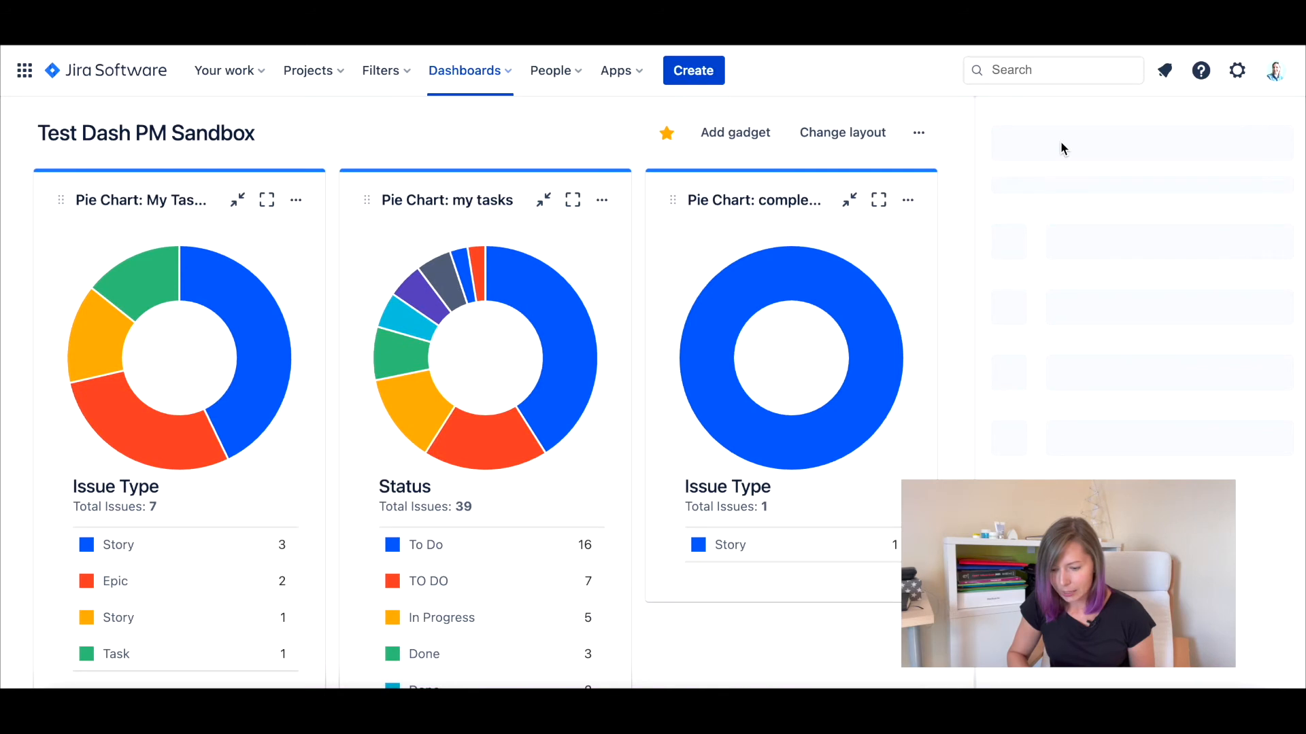
scroll(1197, 425, down, 5)
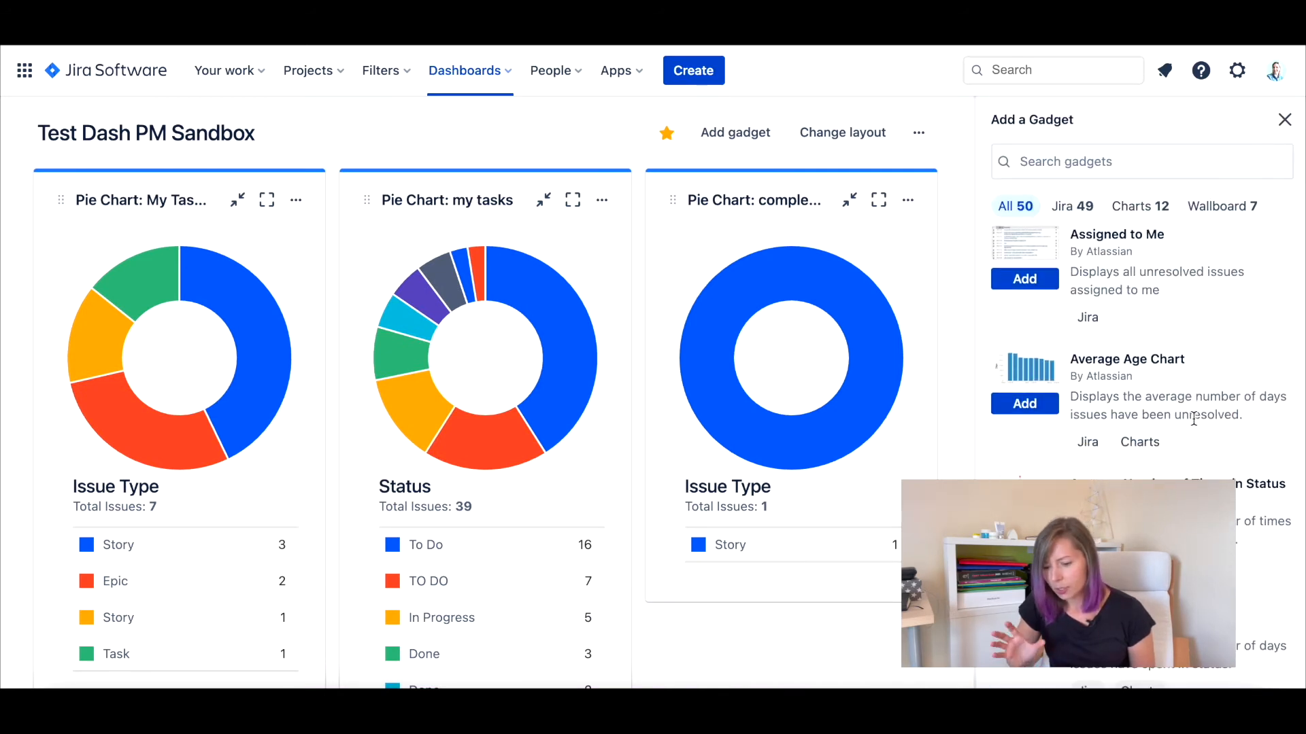
scroll(1193, 419, down, 5)
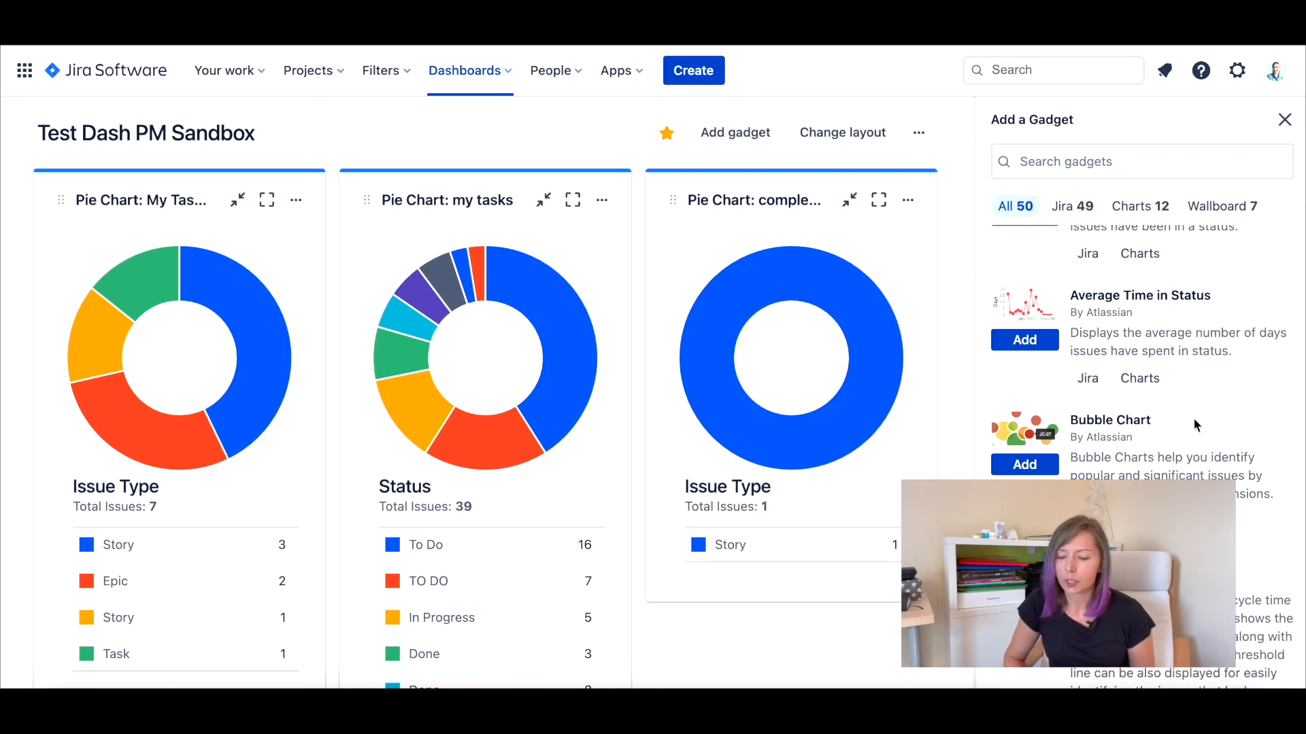
scroll(1193, 418, down, 2)
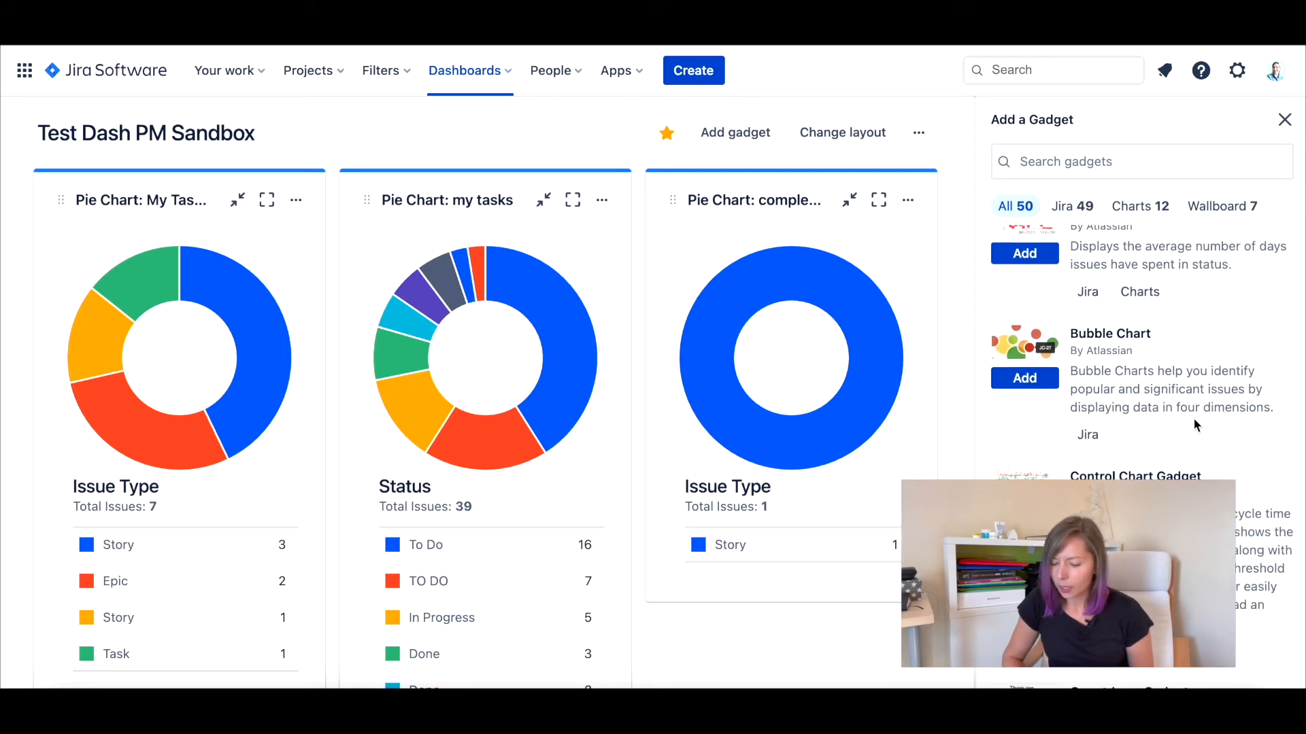
scroll(1193, 421, down, 1)
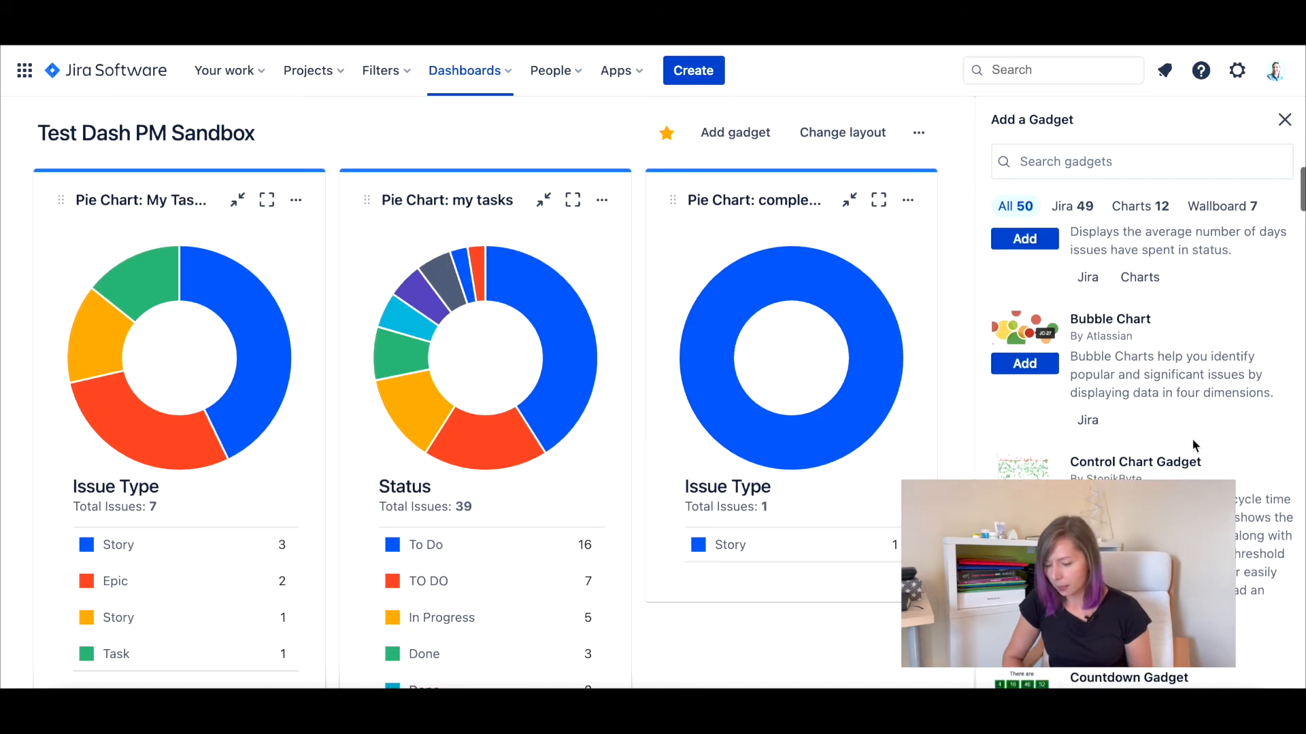
scroll(1193, 444, down, 2)
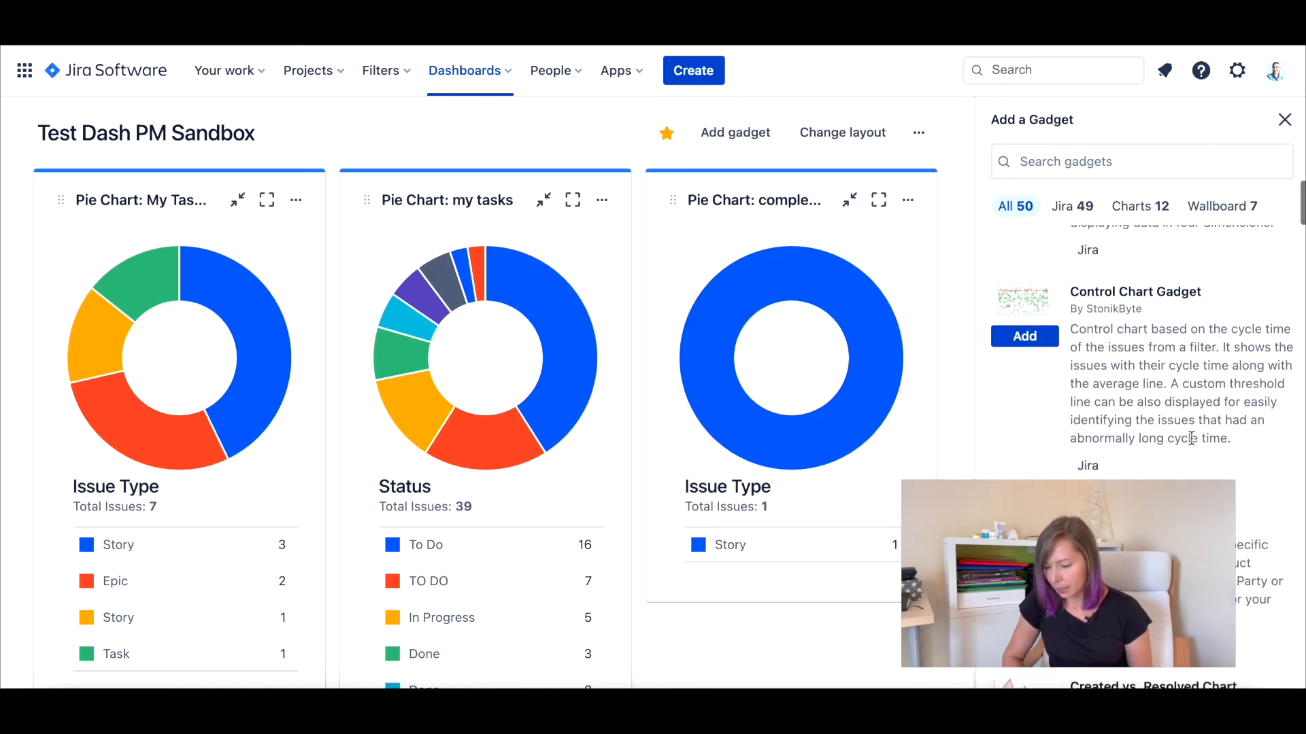
scroll(1191, 439, down, 3)
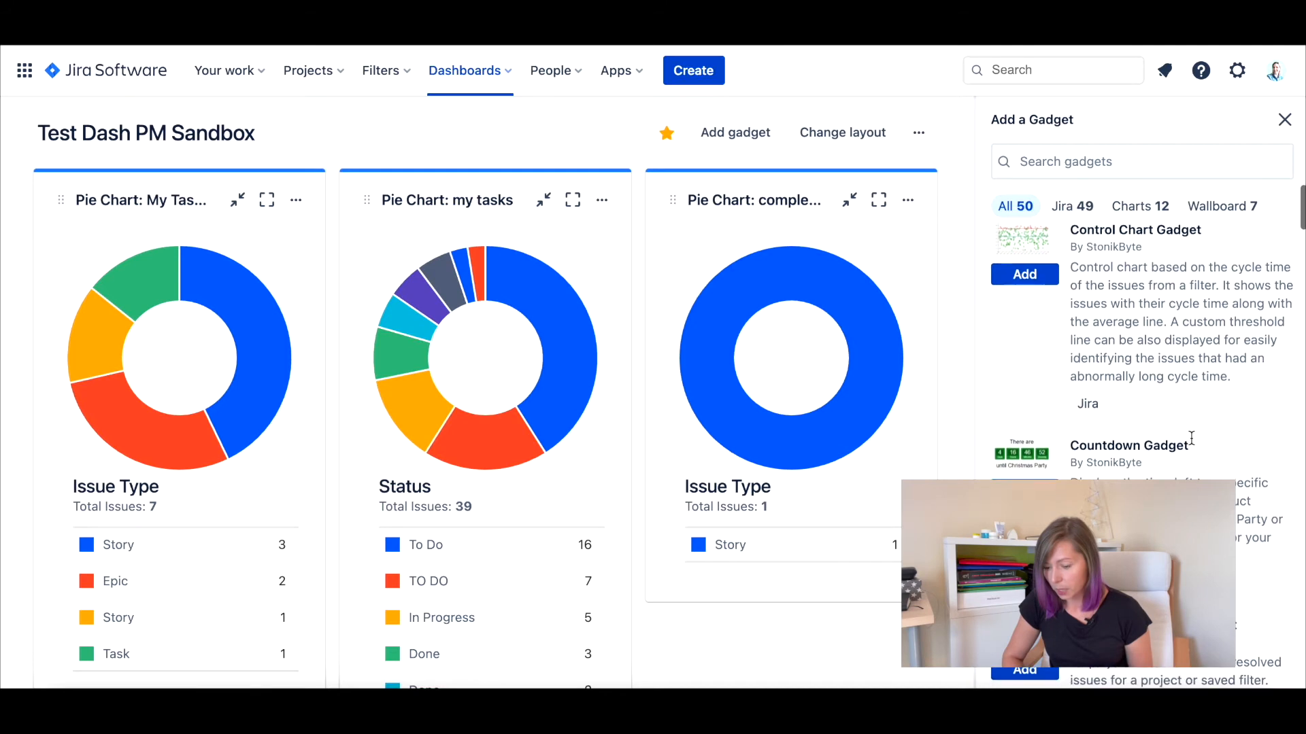
scroll(1192, 438, down, 2)
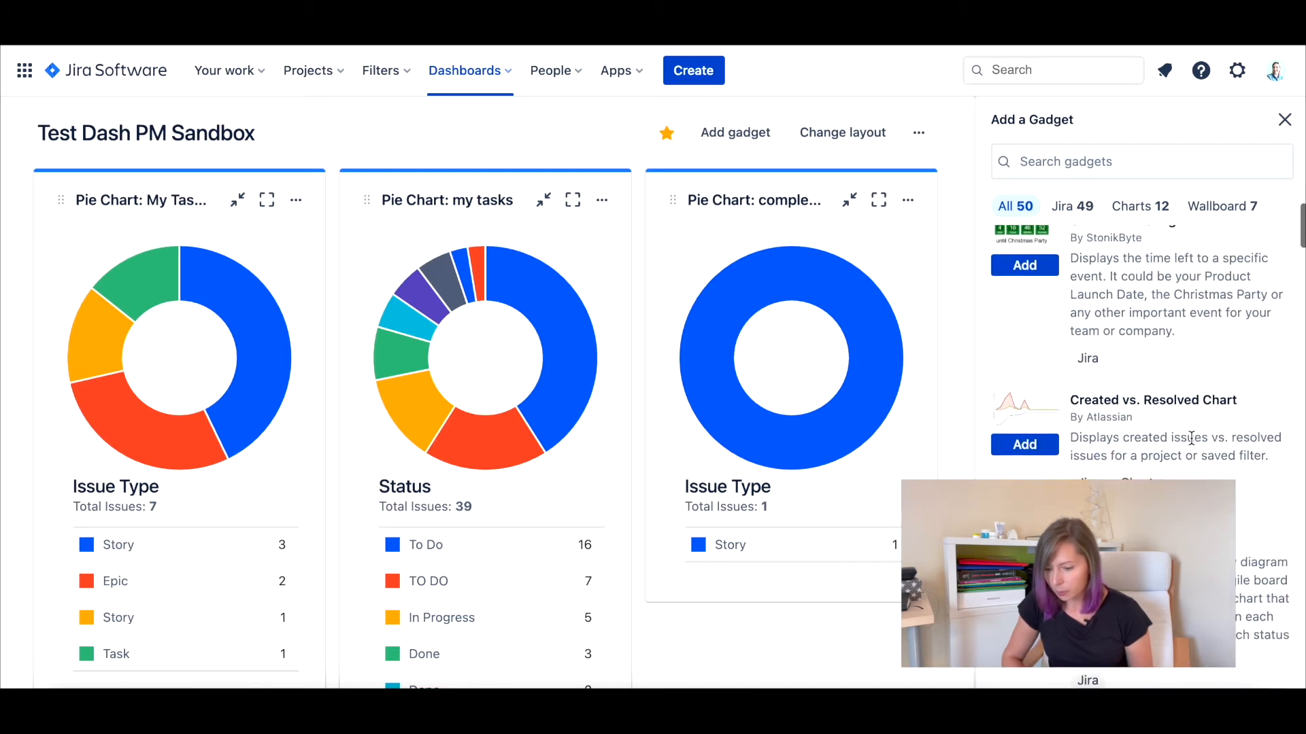
scroll(1191, 438, down, 3)
scroll(1191, 439, down, 5)
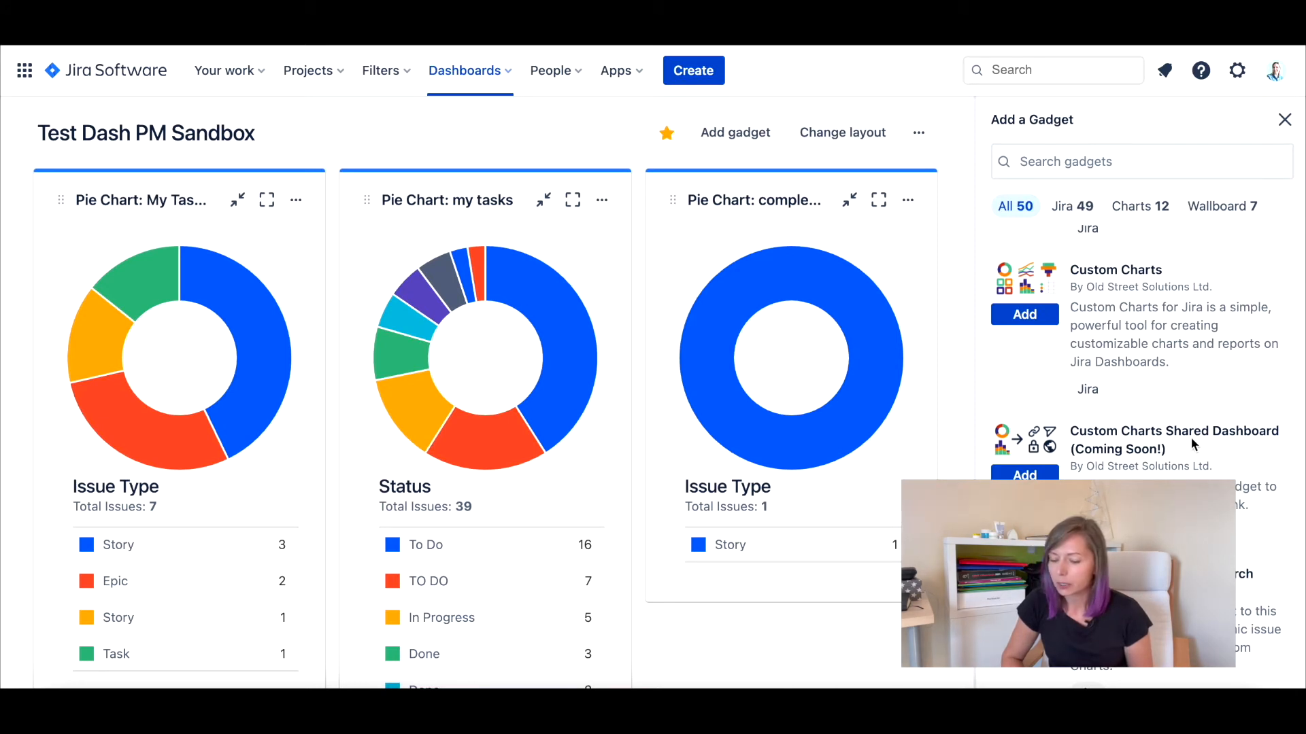
Filter the gadget catalogue to the Jira category and add the Activity Stream gadget to the dashboard.
click(1073, 207)
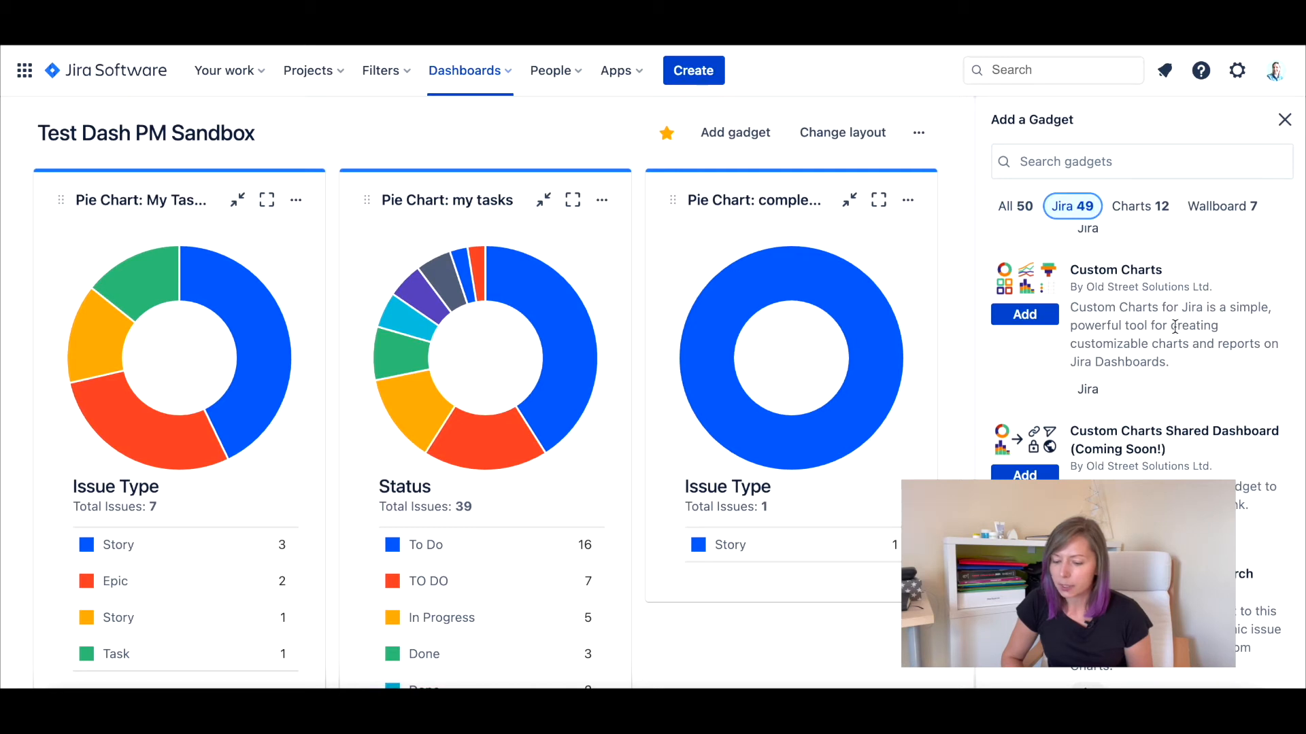
scroll(1174, 328, up, 10)
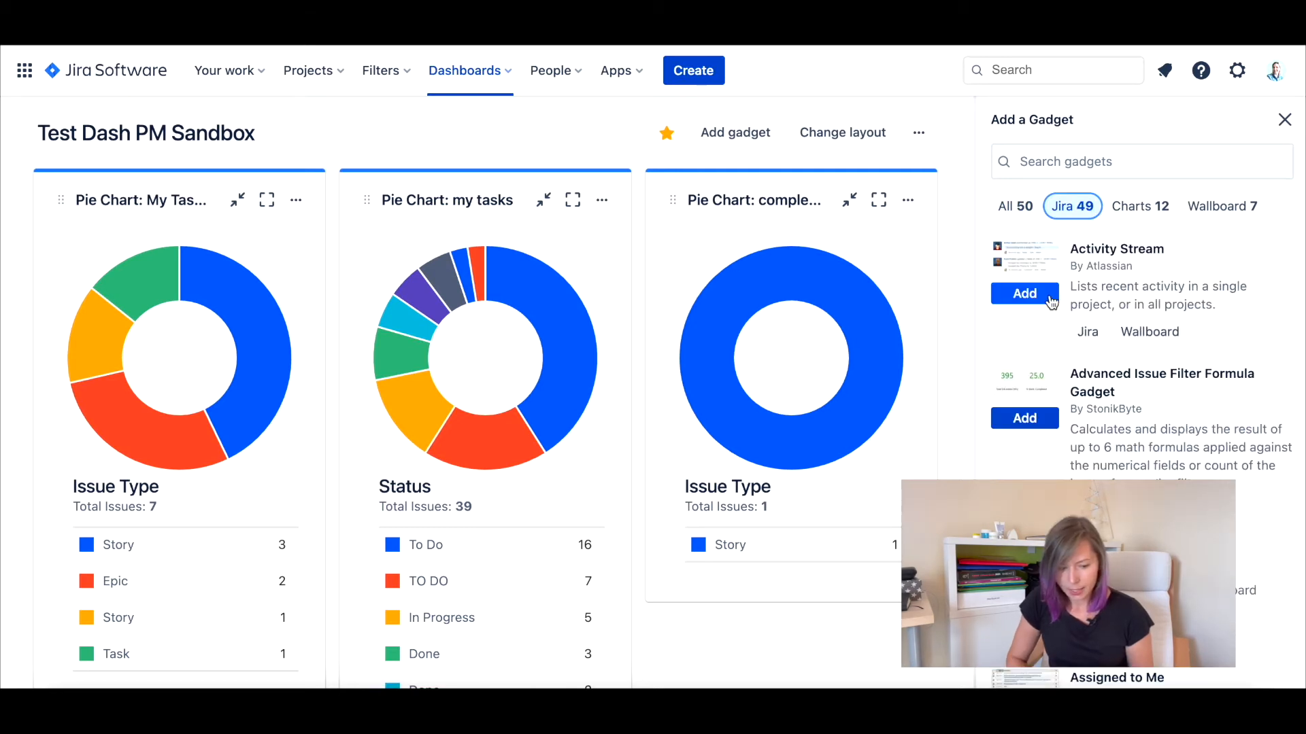
click(1050, 298)
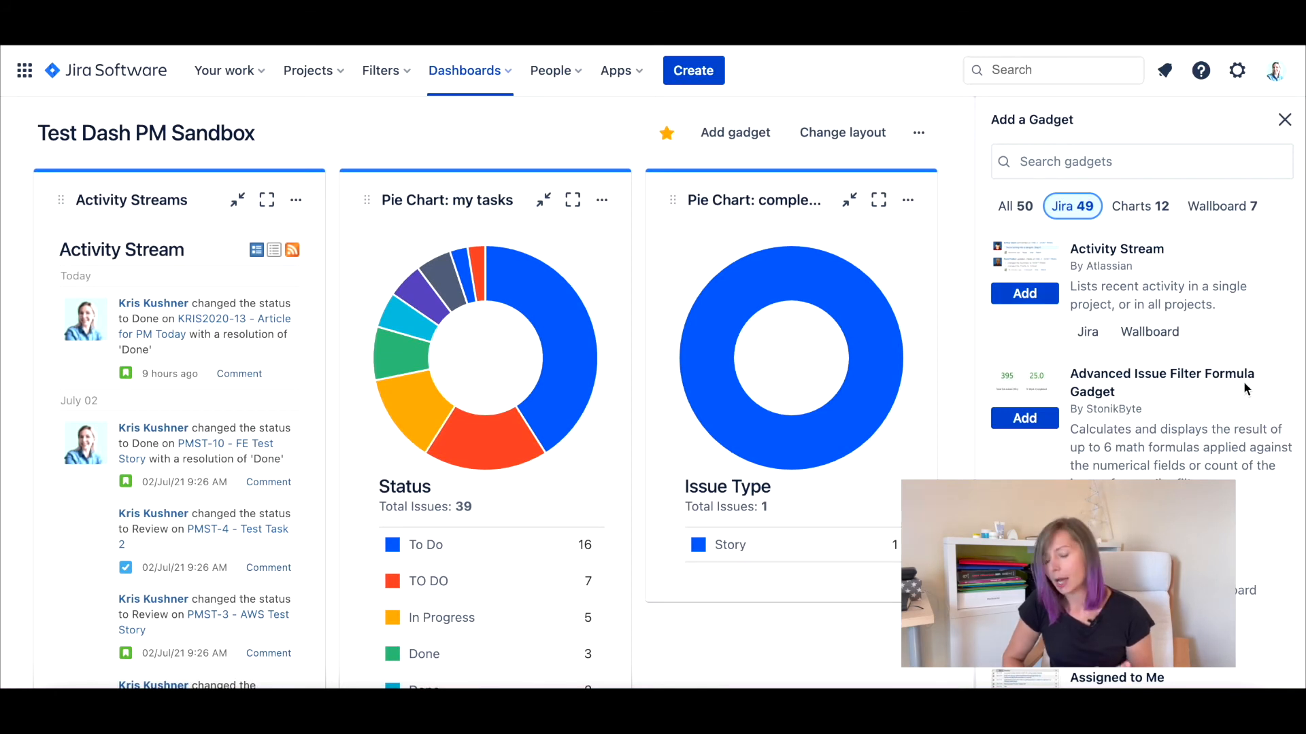
Find the Assigned to Me gadget among the Jira gadgets and add it to the dashboard.
scroll(1243, 382, down, 2)
scroll(1243, 382, down, 2)
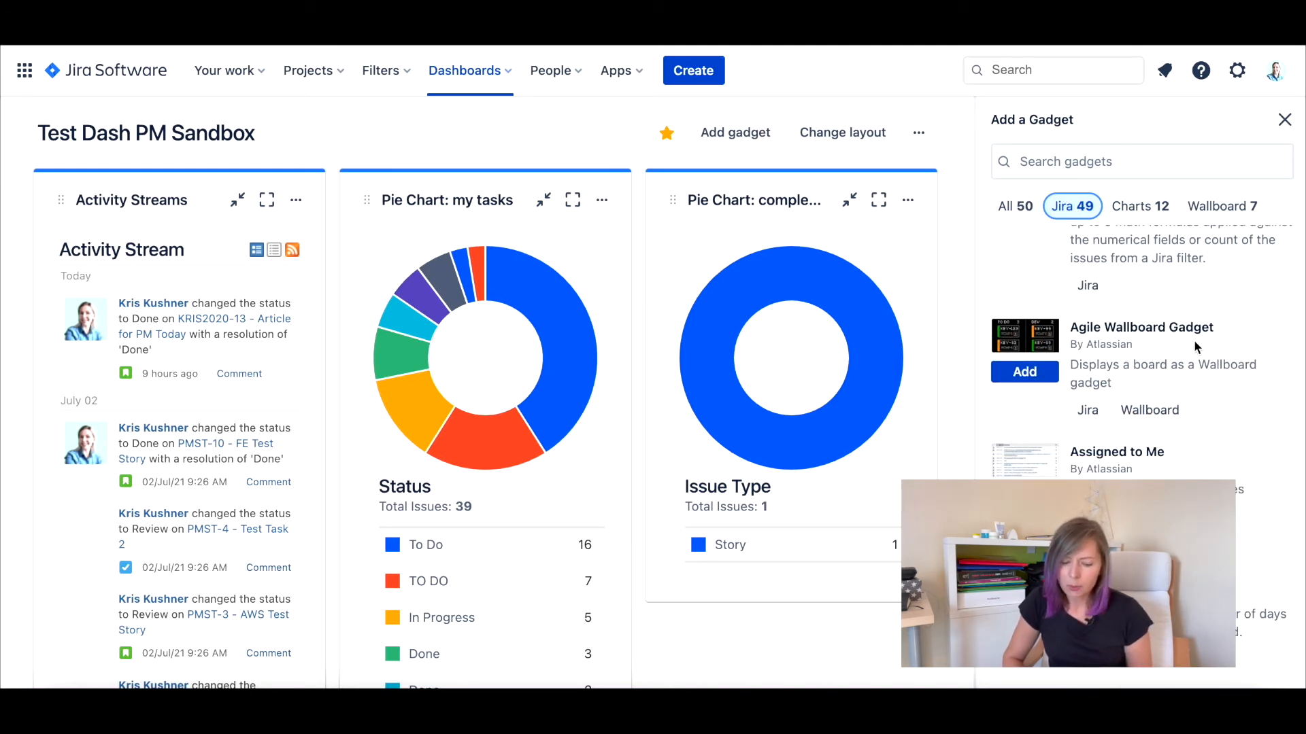
scroll(1194, 340, down, 4)
scroll(1193, 340, up, 1)
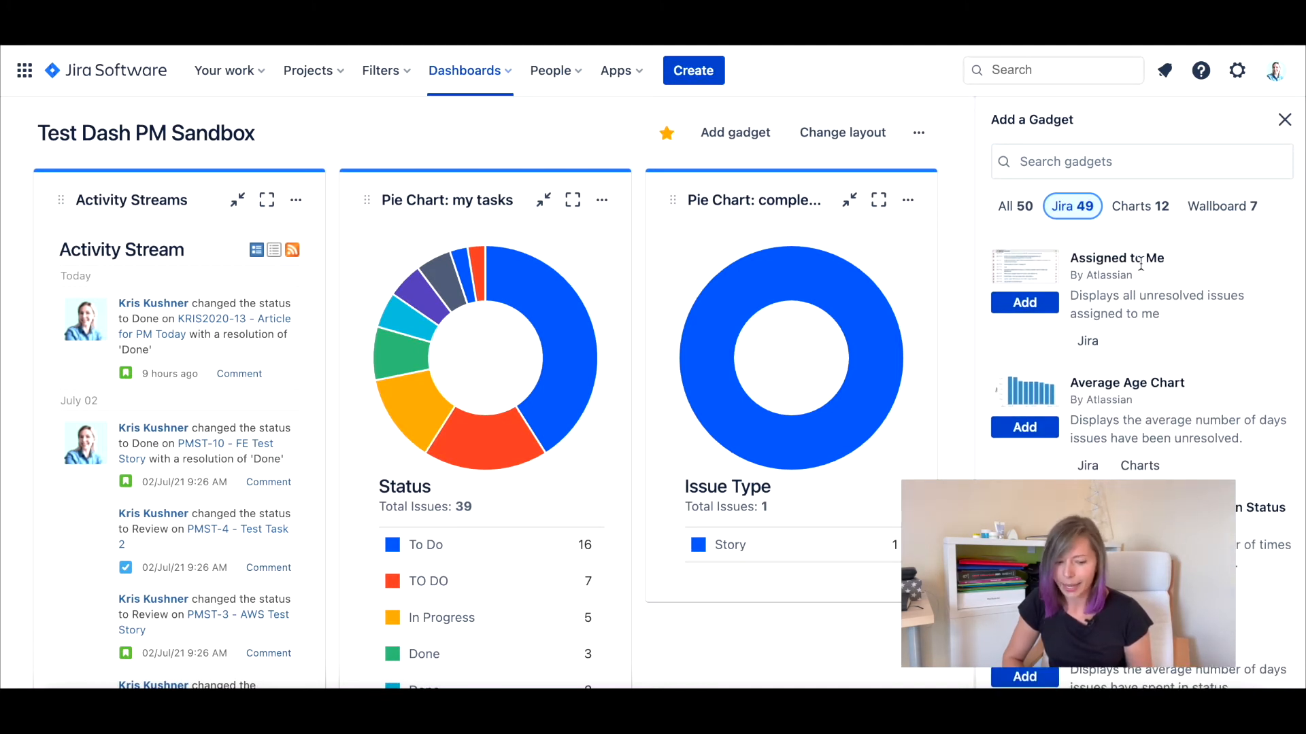
click(1024, 303)
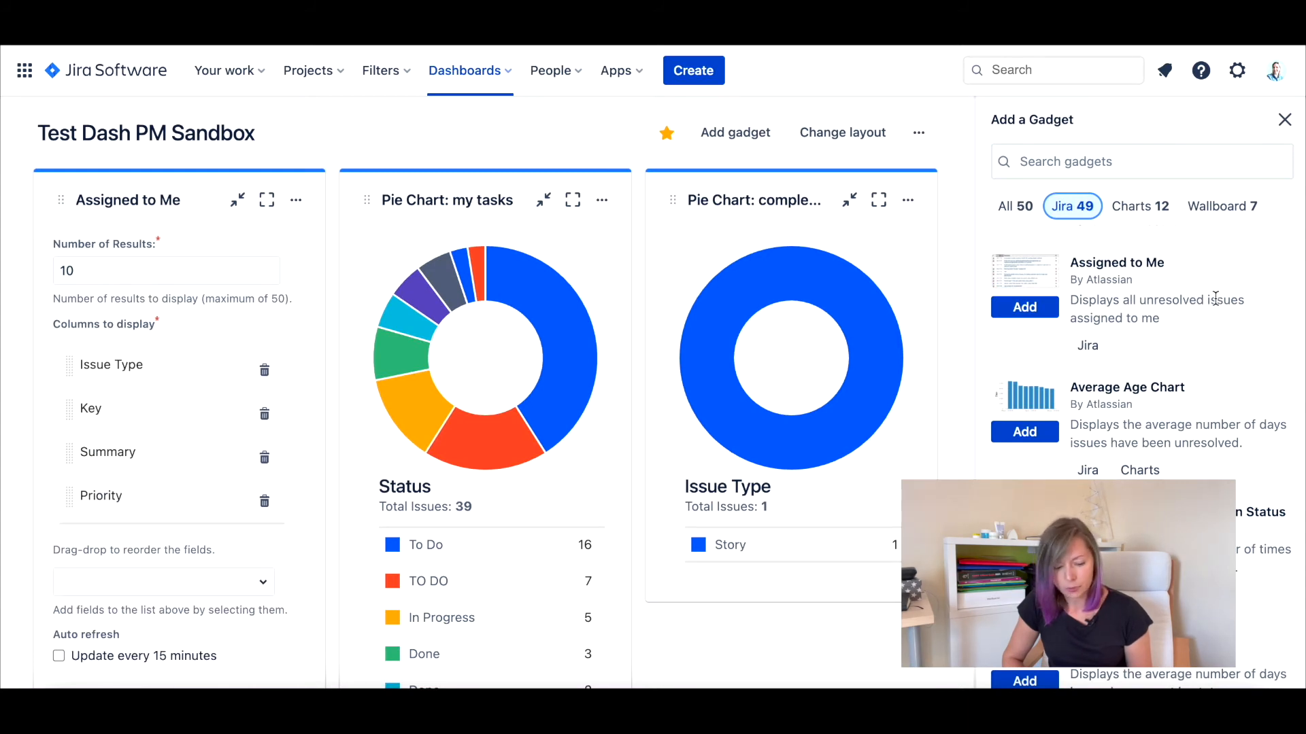
Add the Countdown Gadget from the Jira gadgets to the dashboard and close the gadget catalogue.
scroll(1154, 419, down, 10)
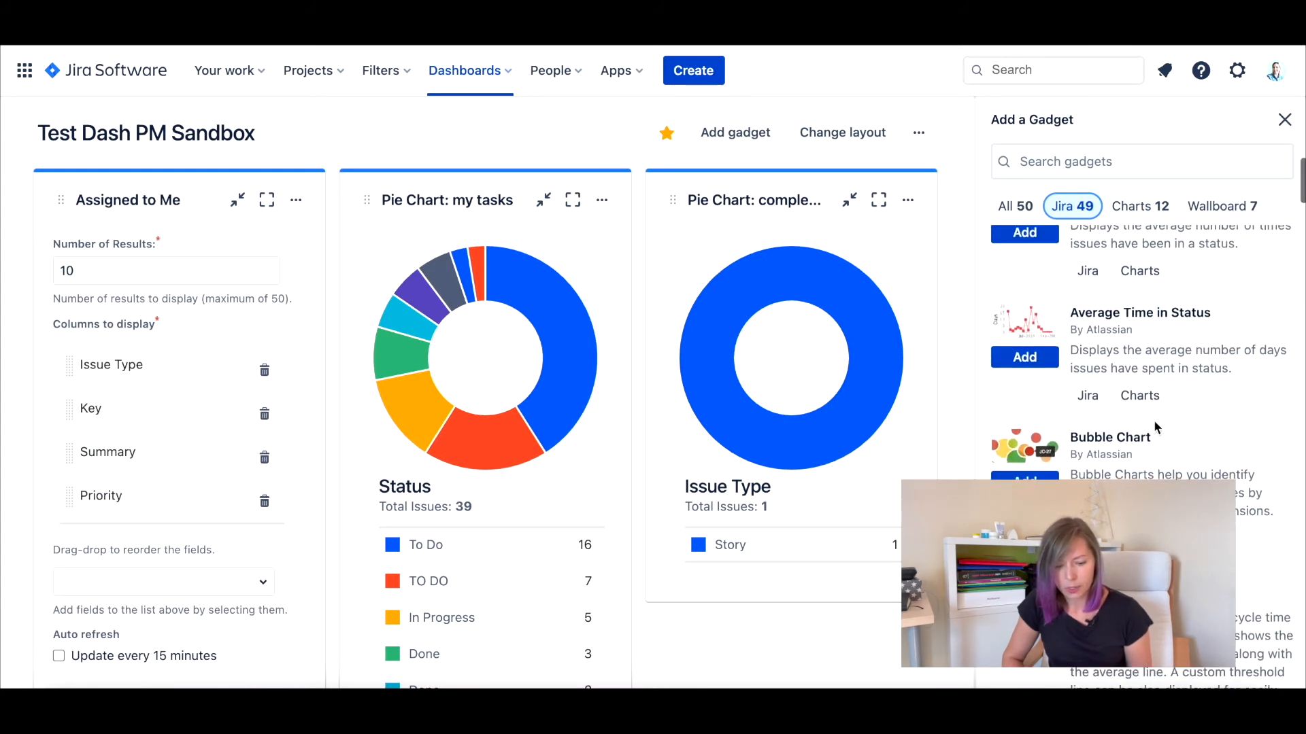
scroll(1156, 426, down, 3)
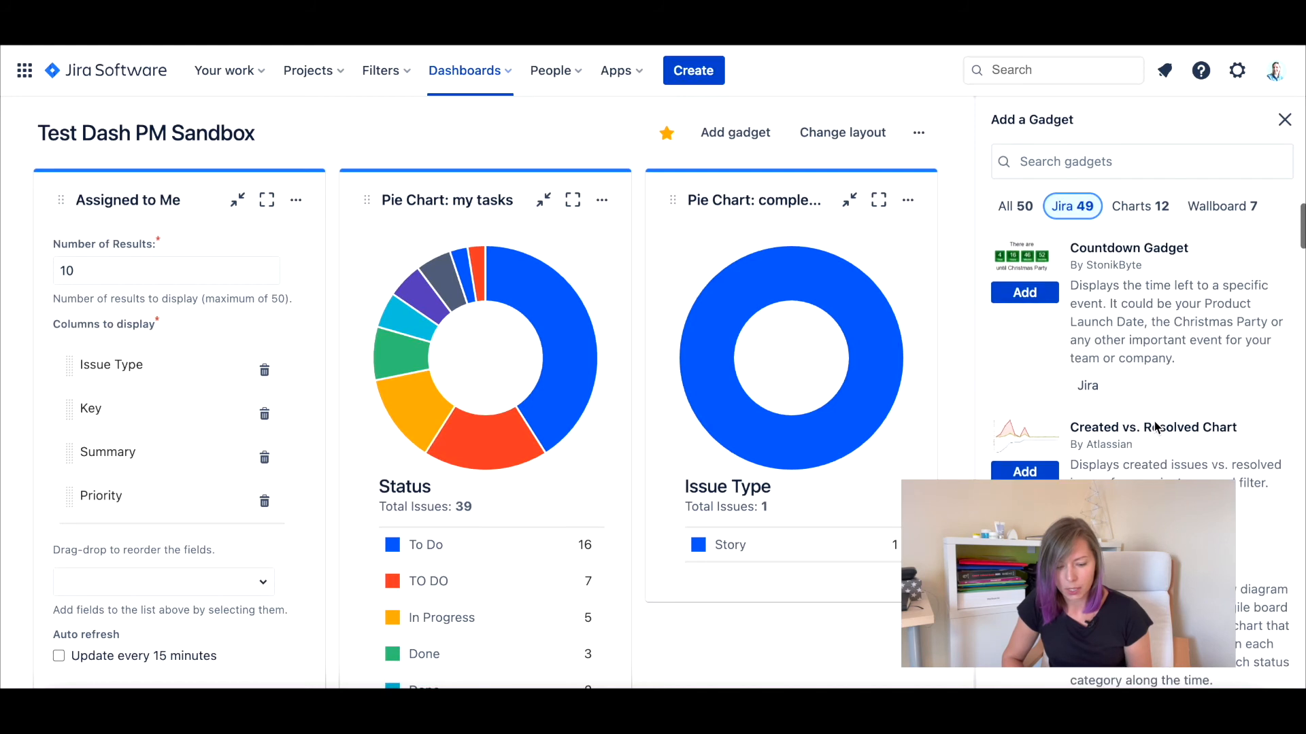
click(1014, 302)
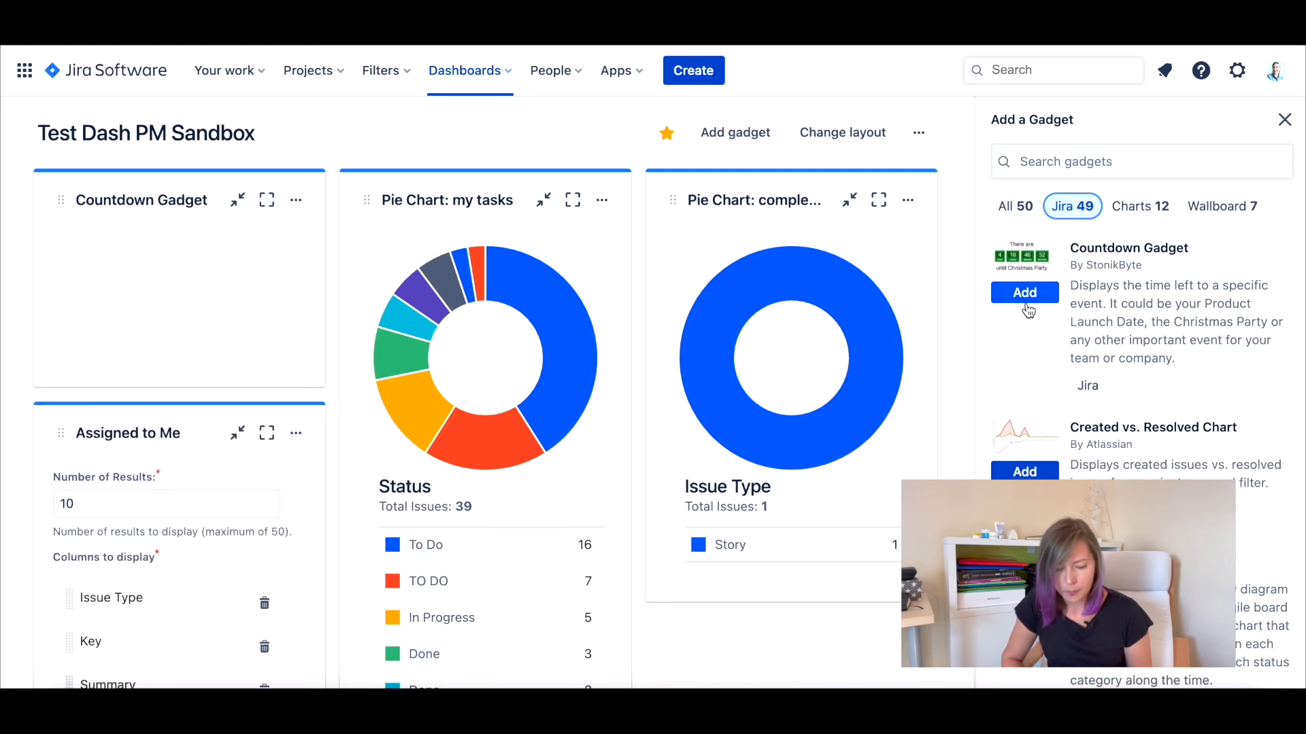
click(1285, 120)
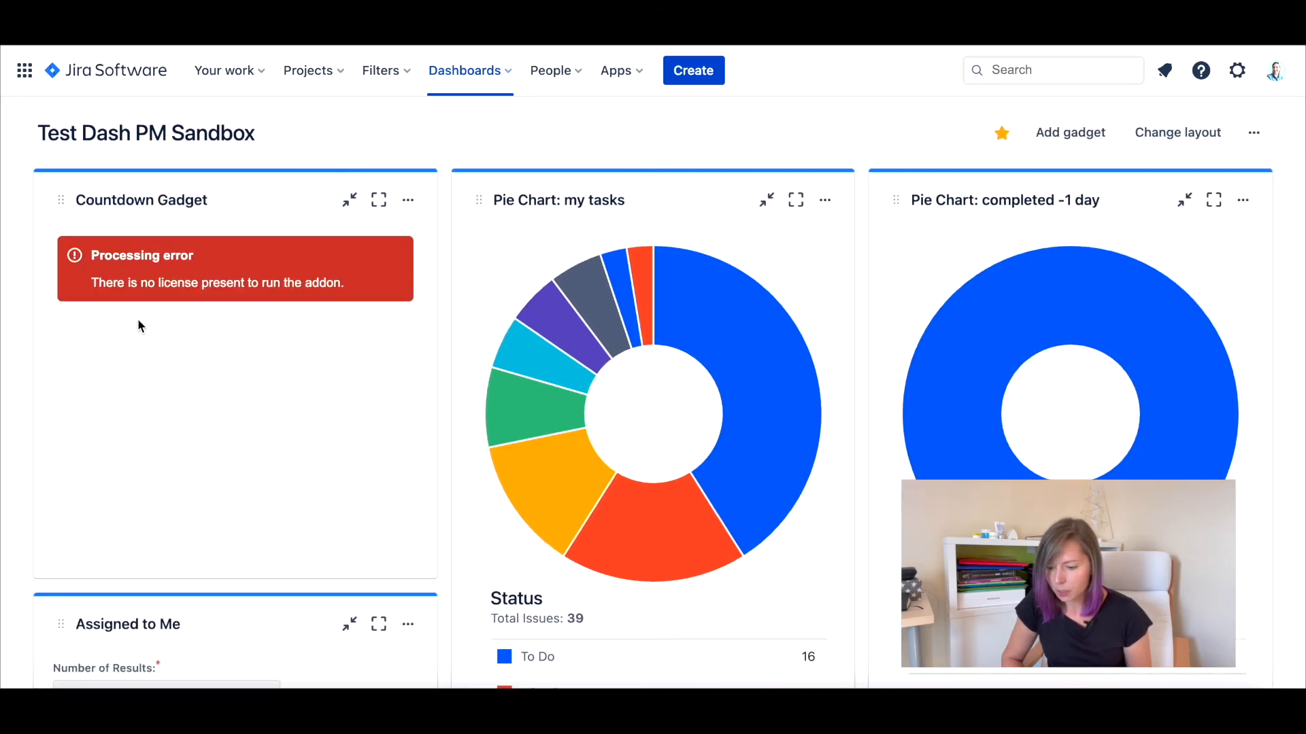
Delete the Countdown Gadget from the dashboard.
click(408, 208)
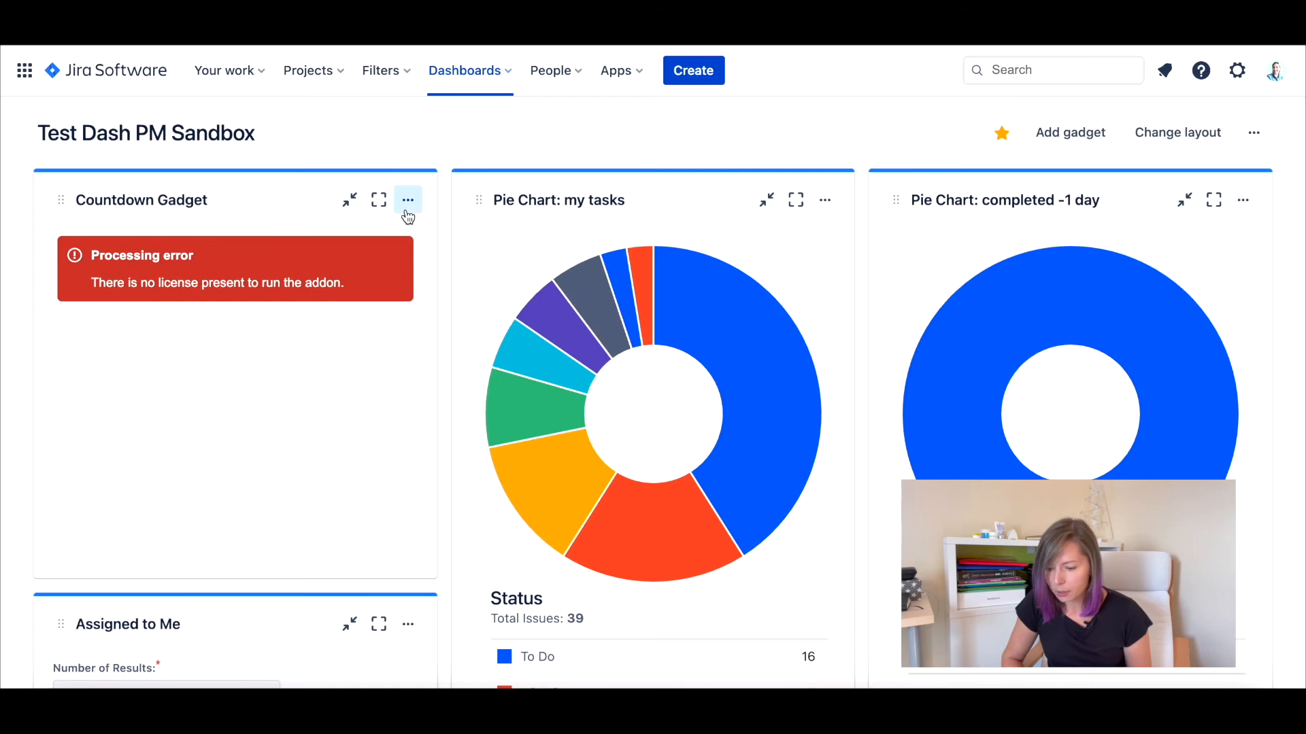
click(204, 389)
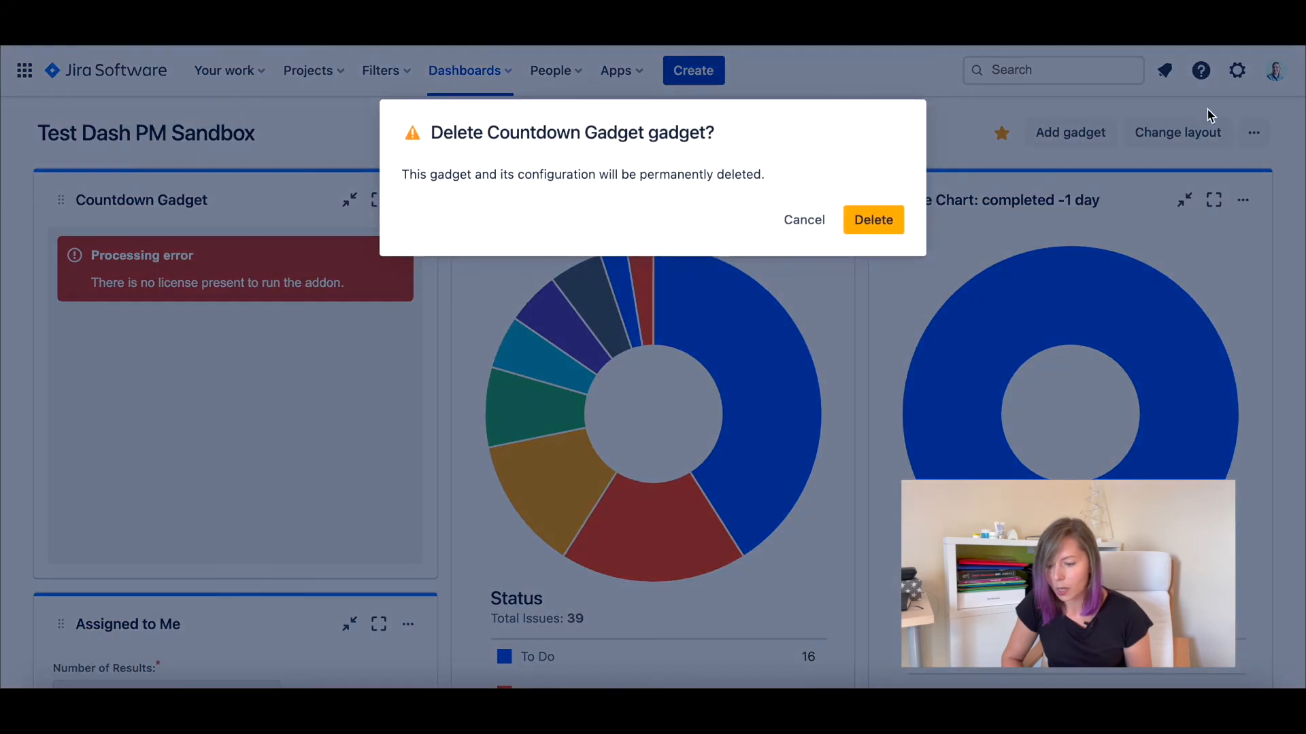
click(891, 220)
Search the gadget catalogue for "countdo" and close the catalogue without adding a gadget.
click(1072, 134)
click(1127, 163)
text(countdo)
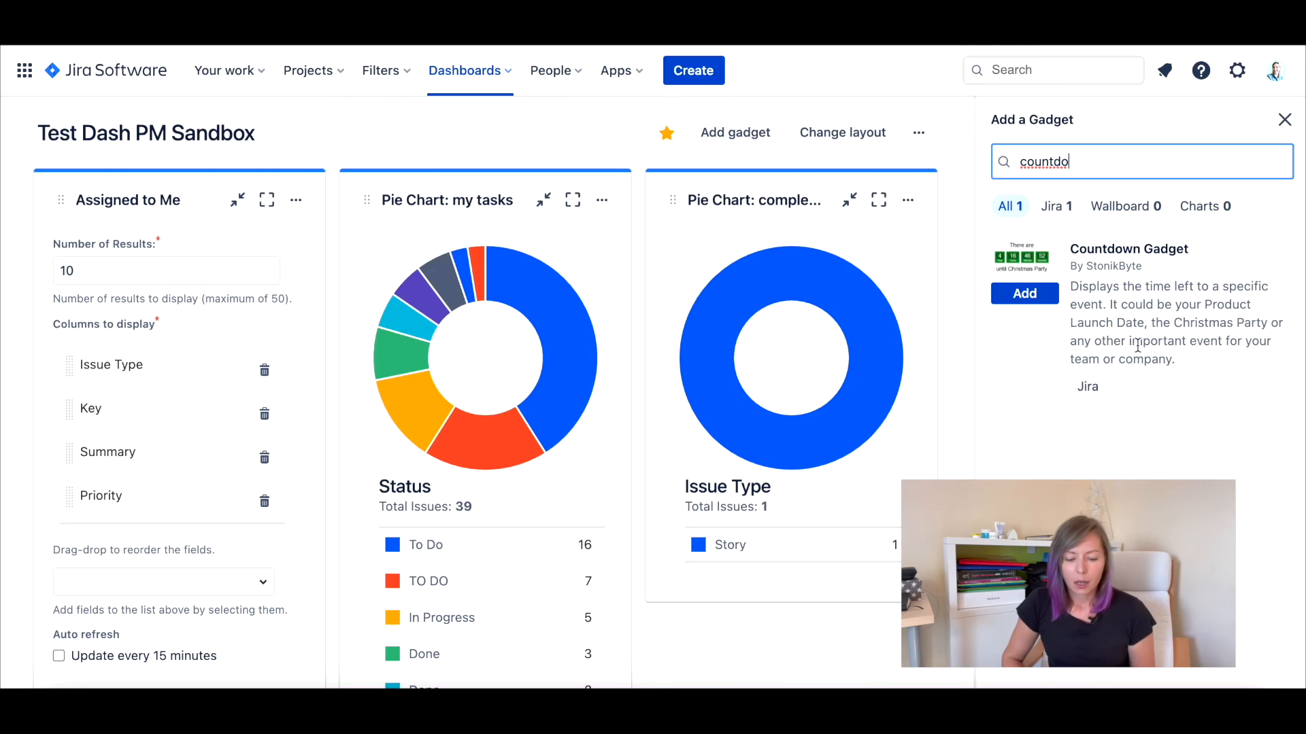
click(1054, 310)
Check the extra column fields offered for the Assigned to Me gadget, set it to update every 15 minutes, and save its configuration.
scroll(148, 305, down, 3)
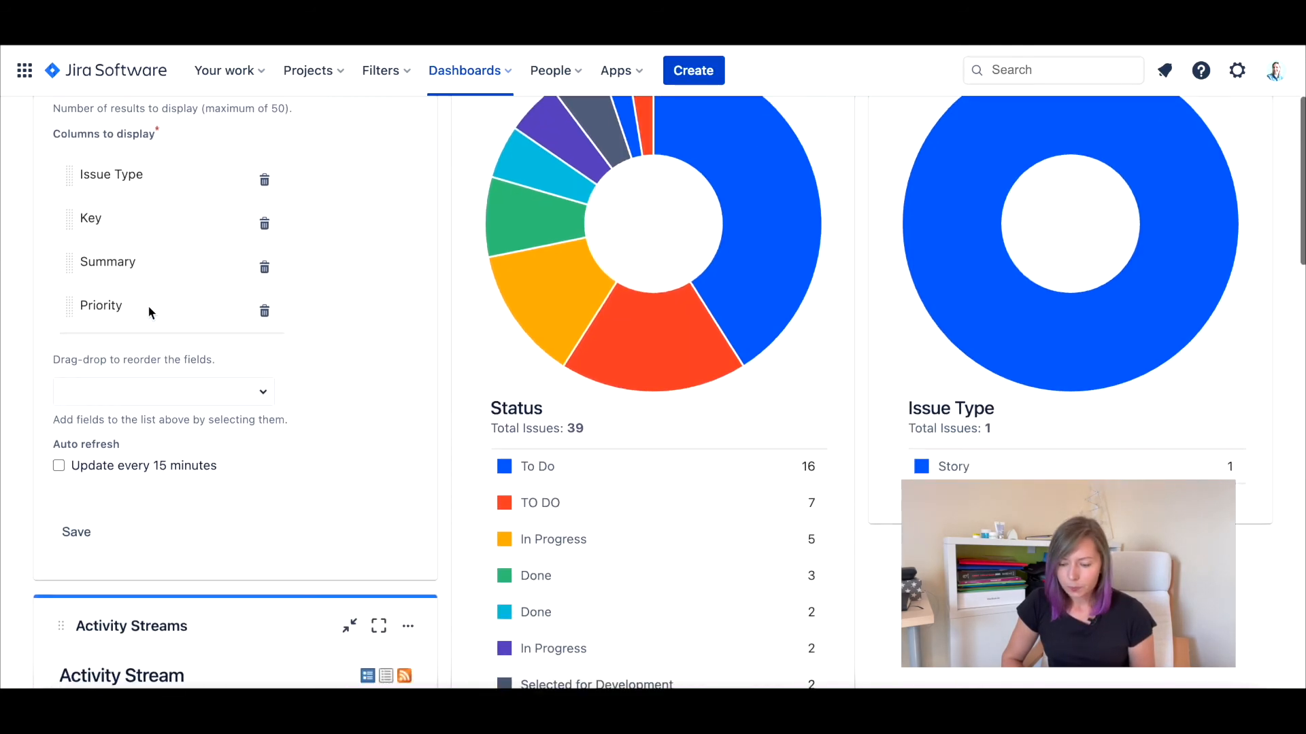
scroll(148, 304, up, 1)
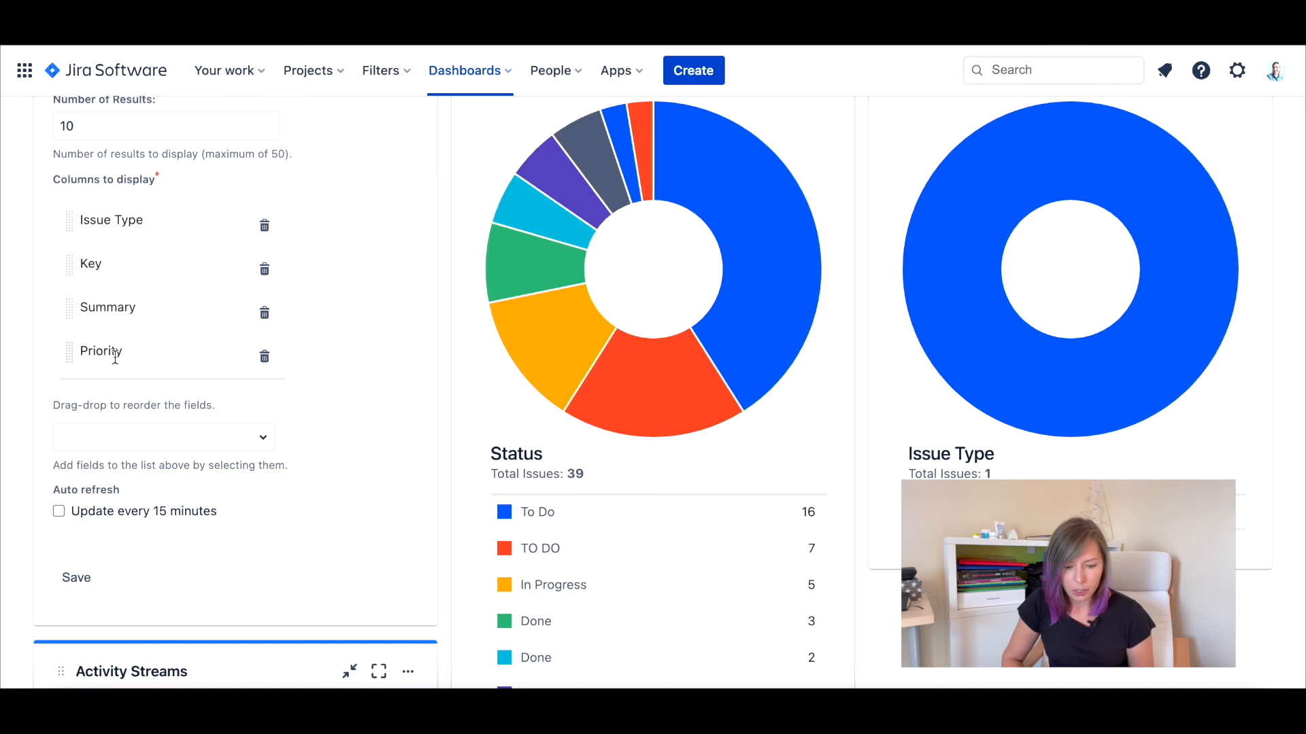
click(175, 440)
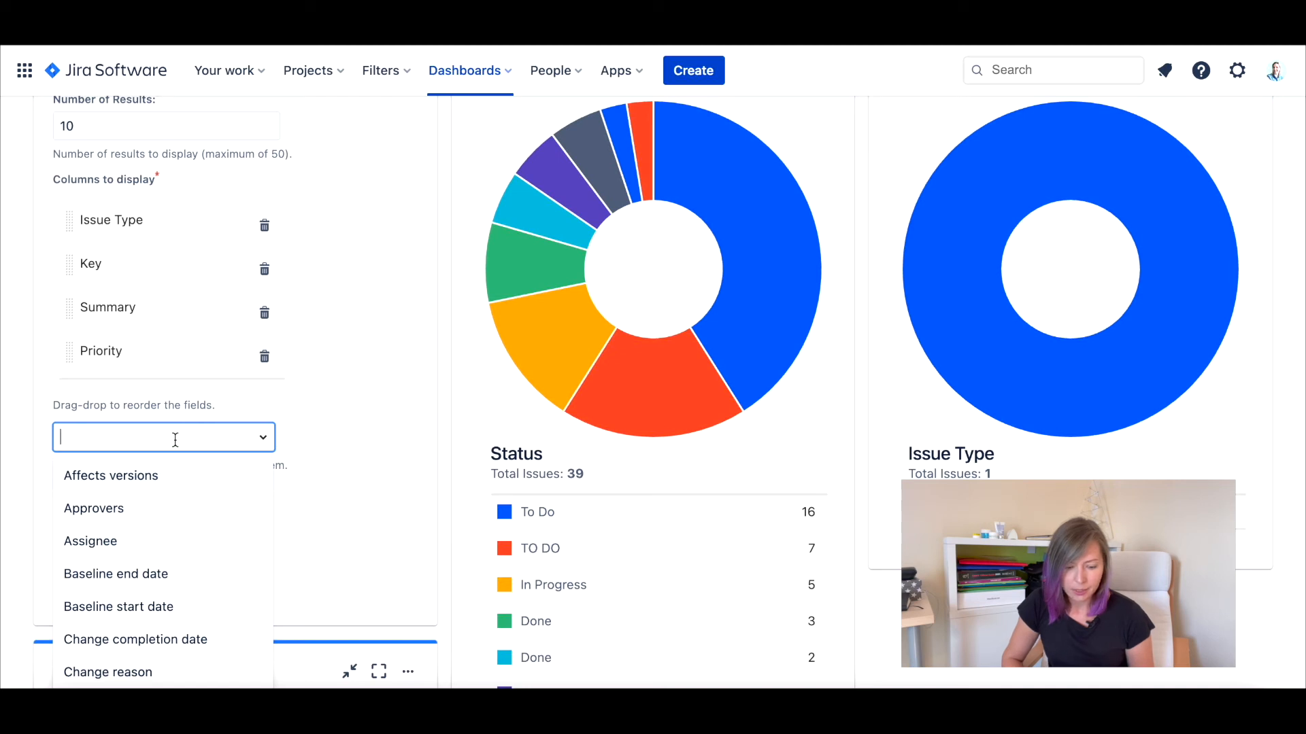
scroll(176, 440, down, 3)
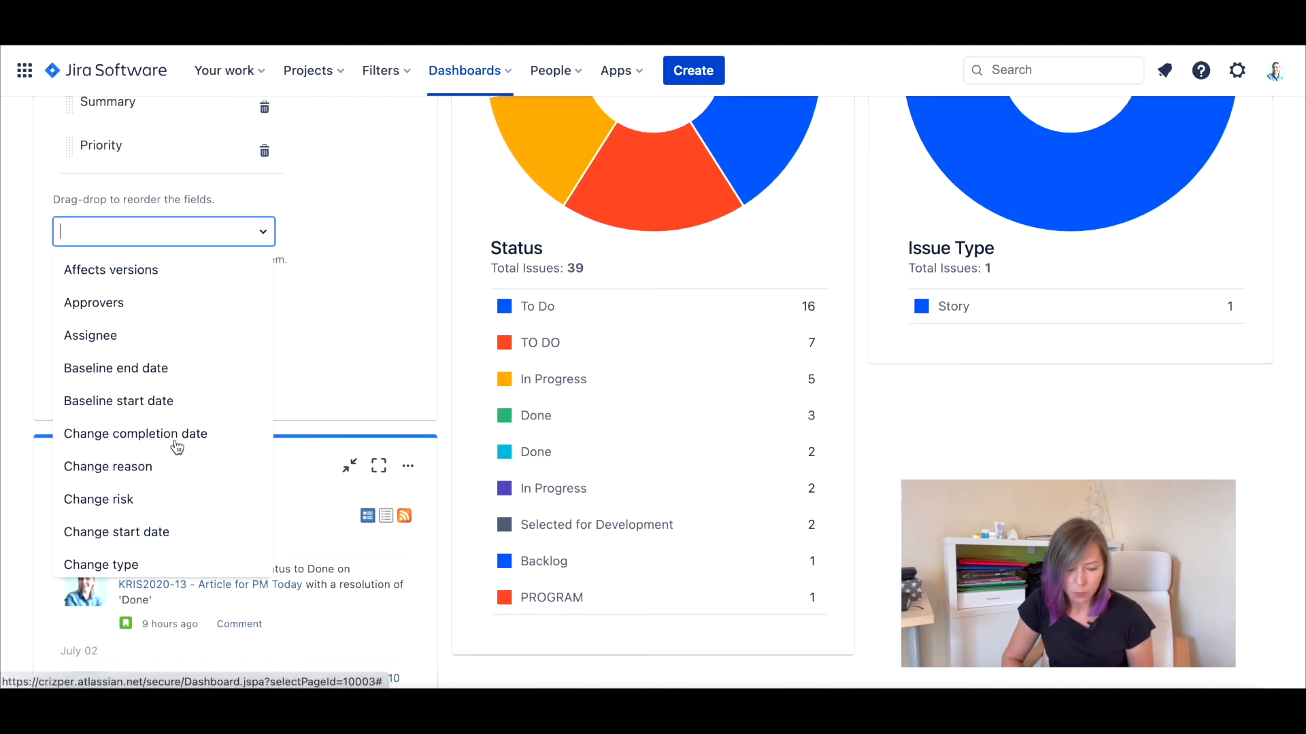
click(321, 333)
click(59, 307)
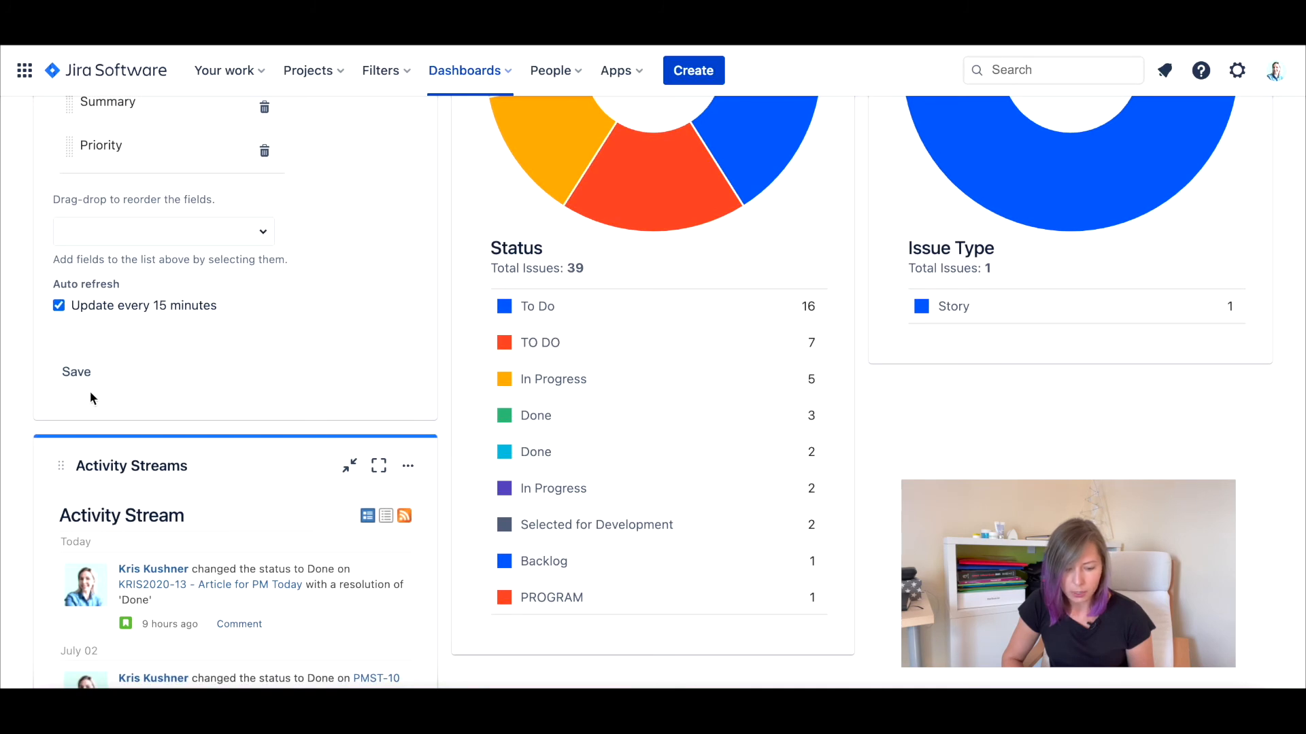
click(76, 373)
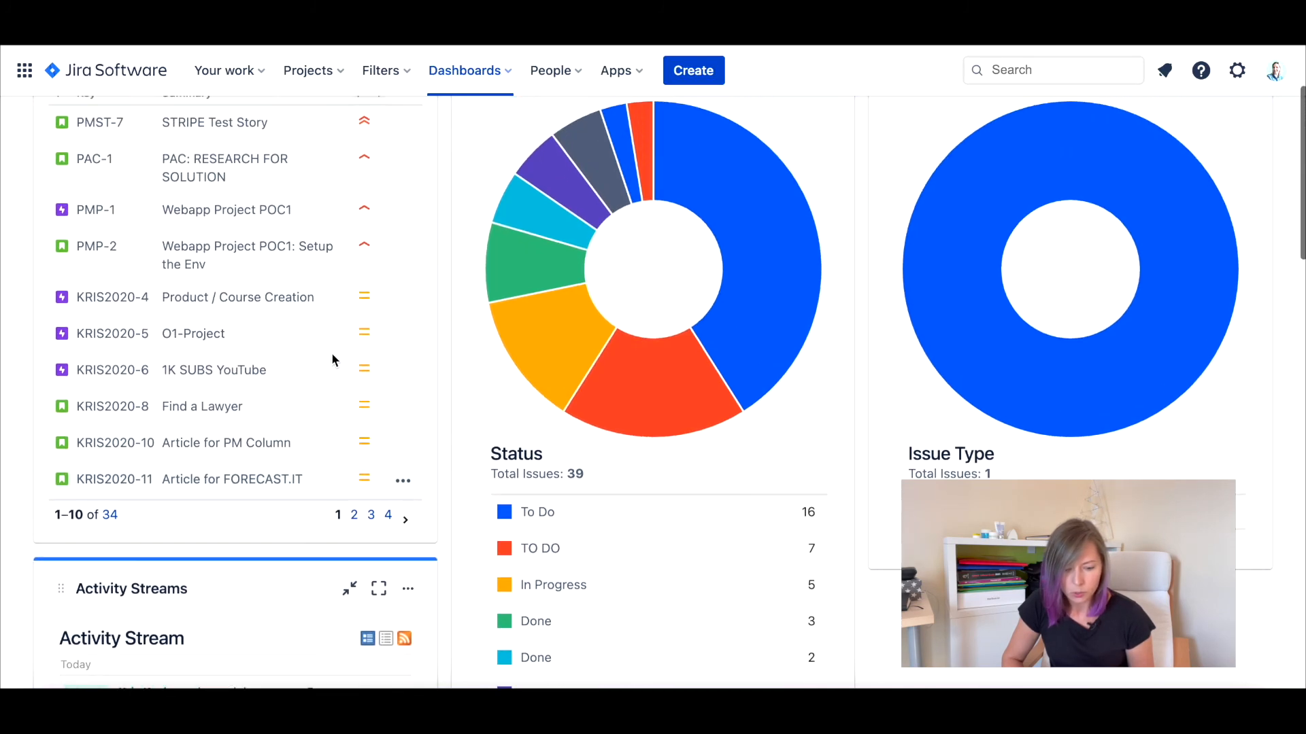
Change the dashboard layout to two columns with a narrow first column and a wide second one.
scroll(334, 358, down, 2)
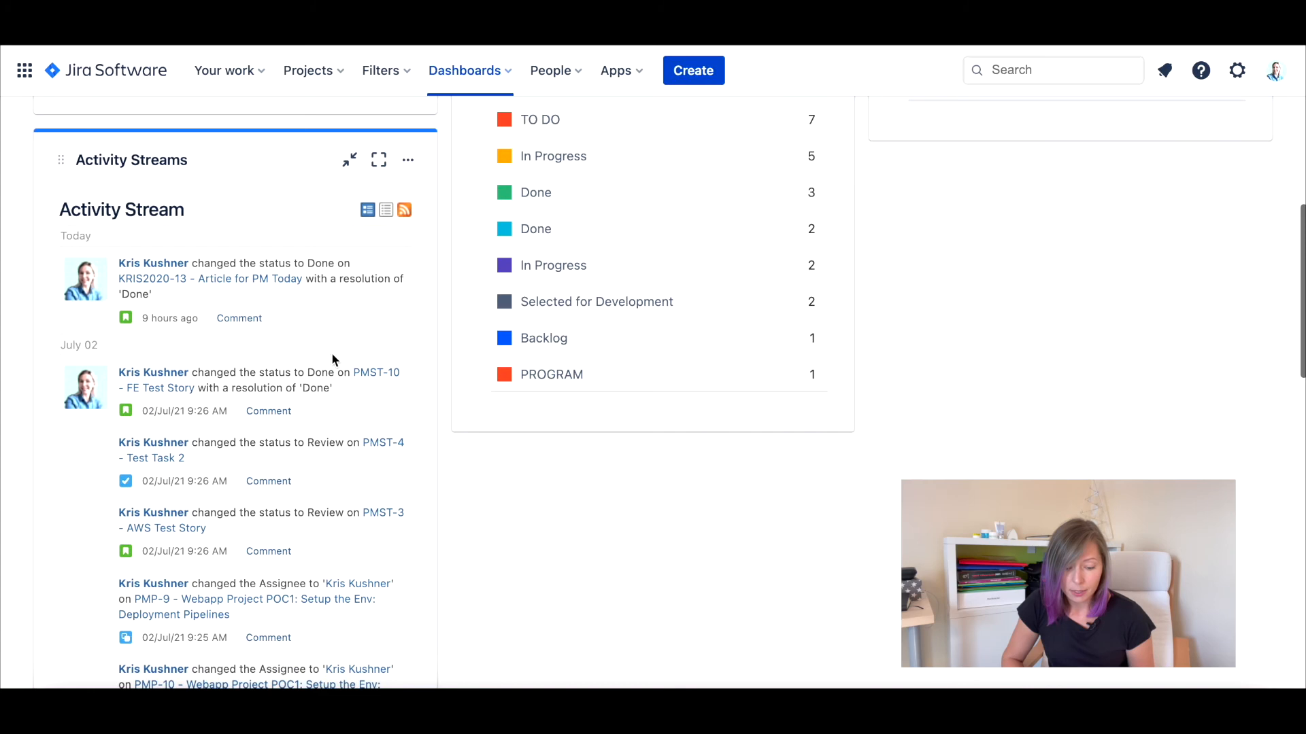
scroll(259, 363, down, 10)
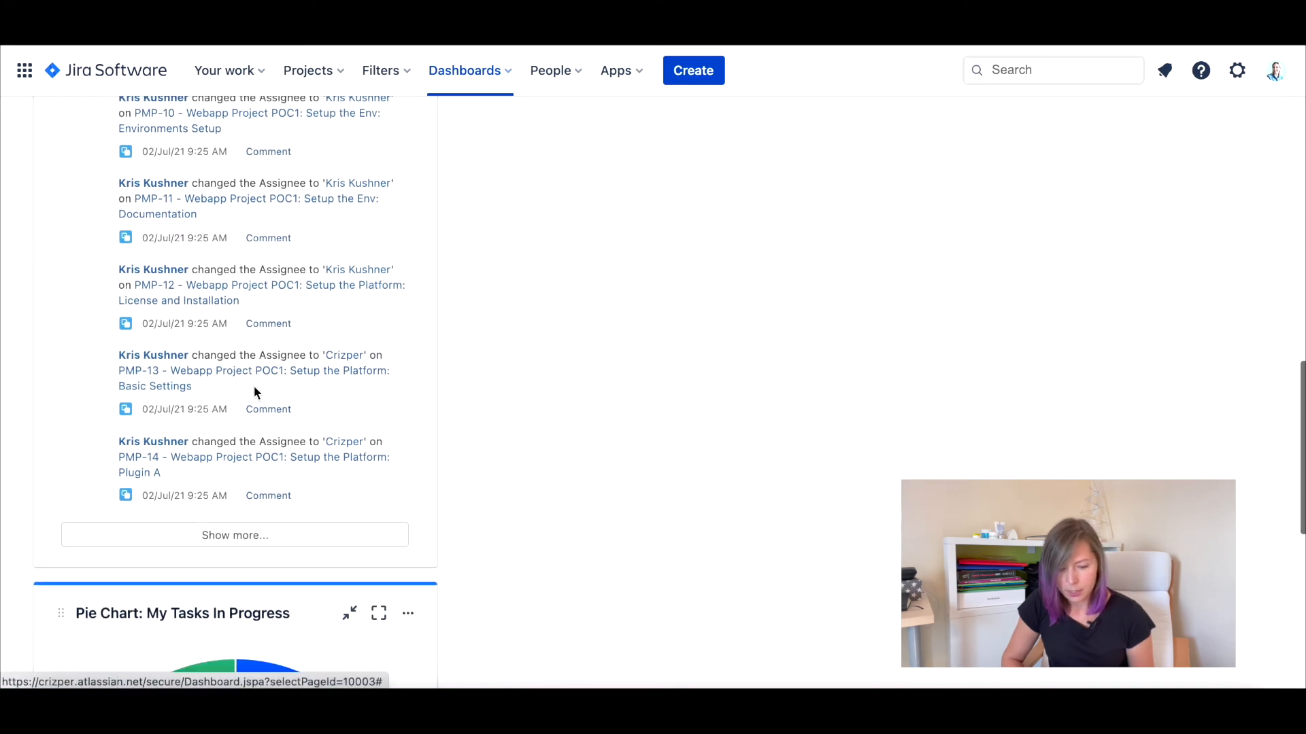
scroll(254, 393, down, 4)
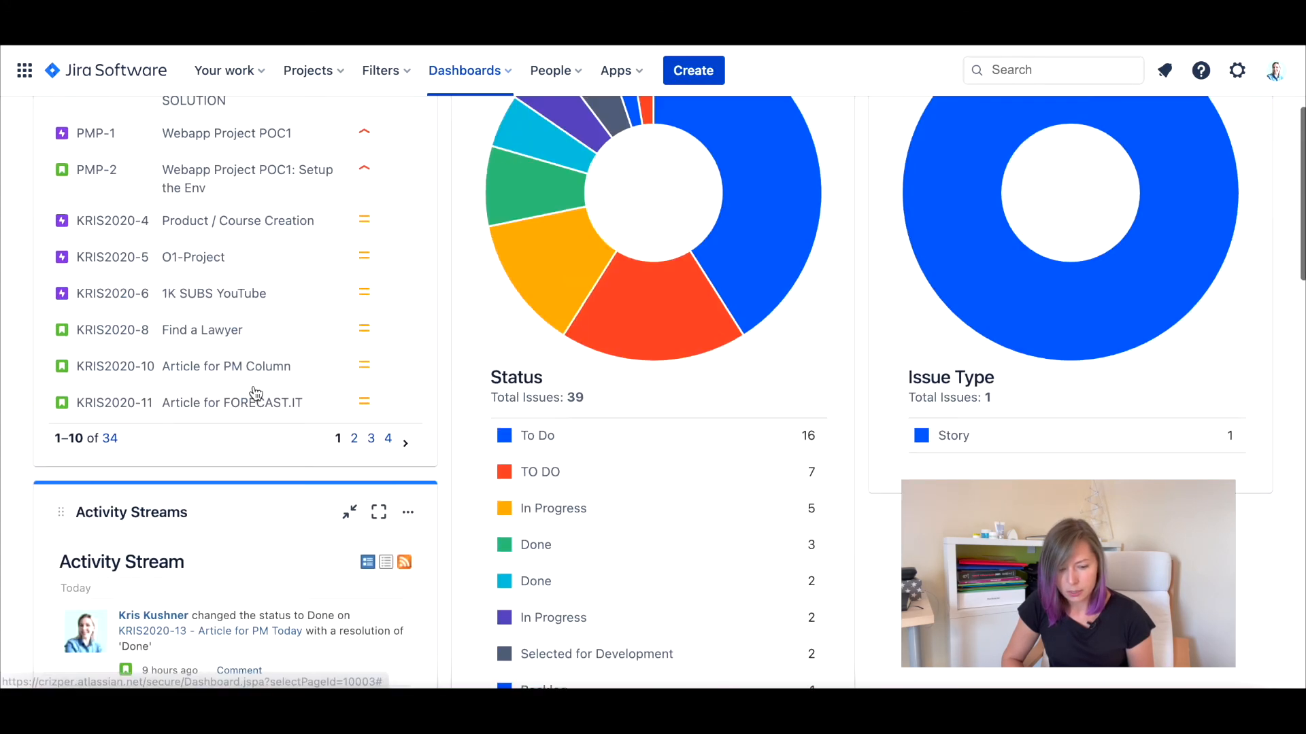
click(1159, 142)
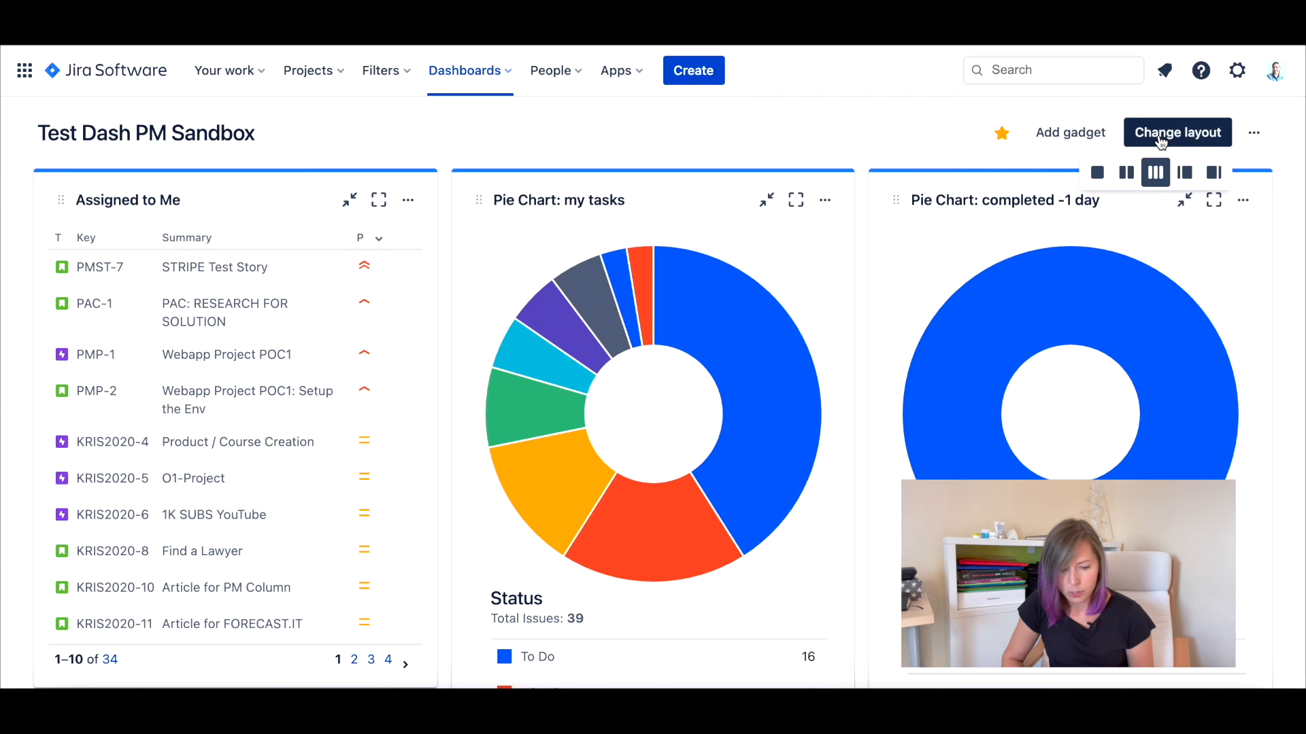
click(1186, 175)
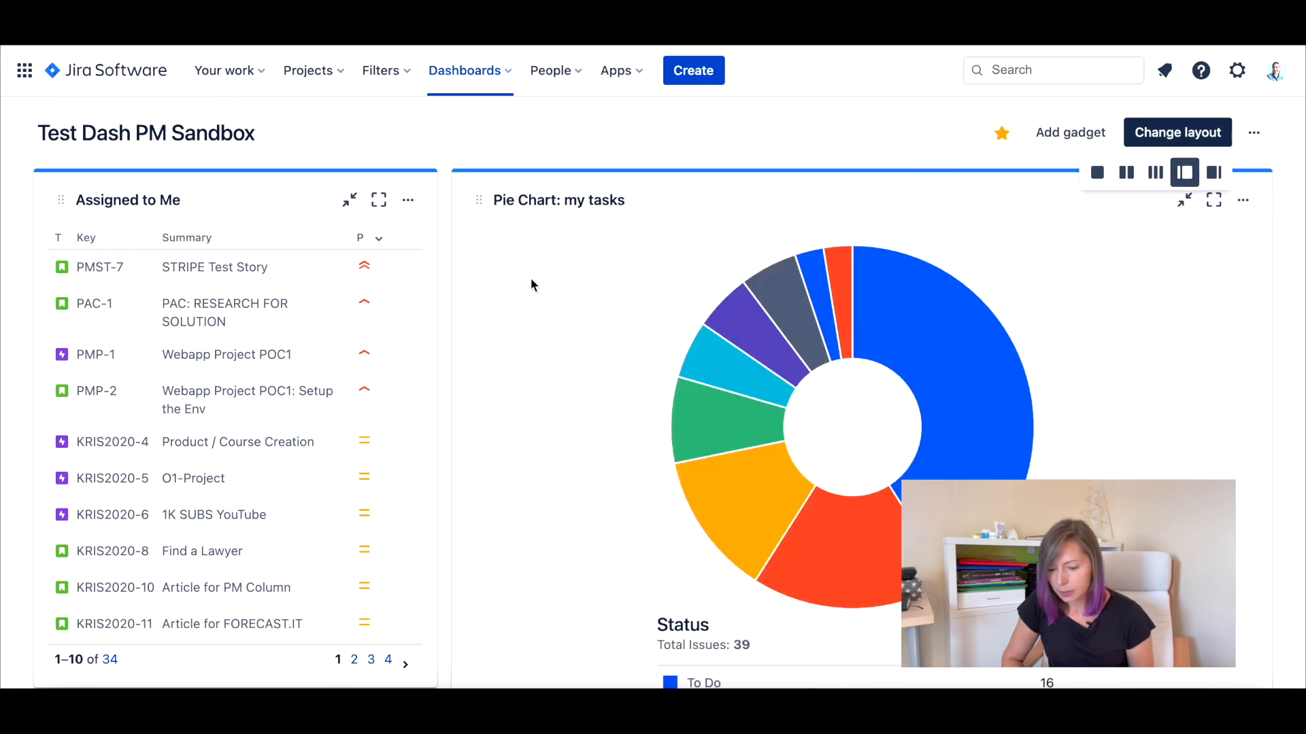
Move the My Tasks In Progress pie chart from the narrow column into the wide column, above the completed -1 day chart.
scroll(530, 283, down, 9)
scroll(532, 282, down, 10)
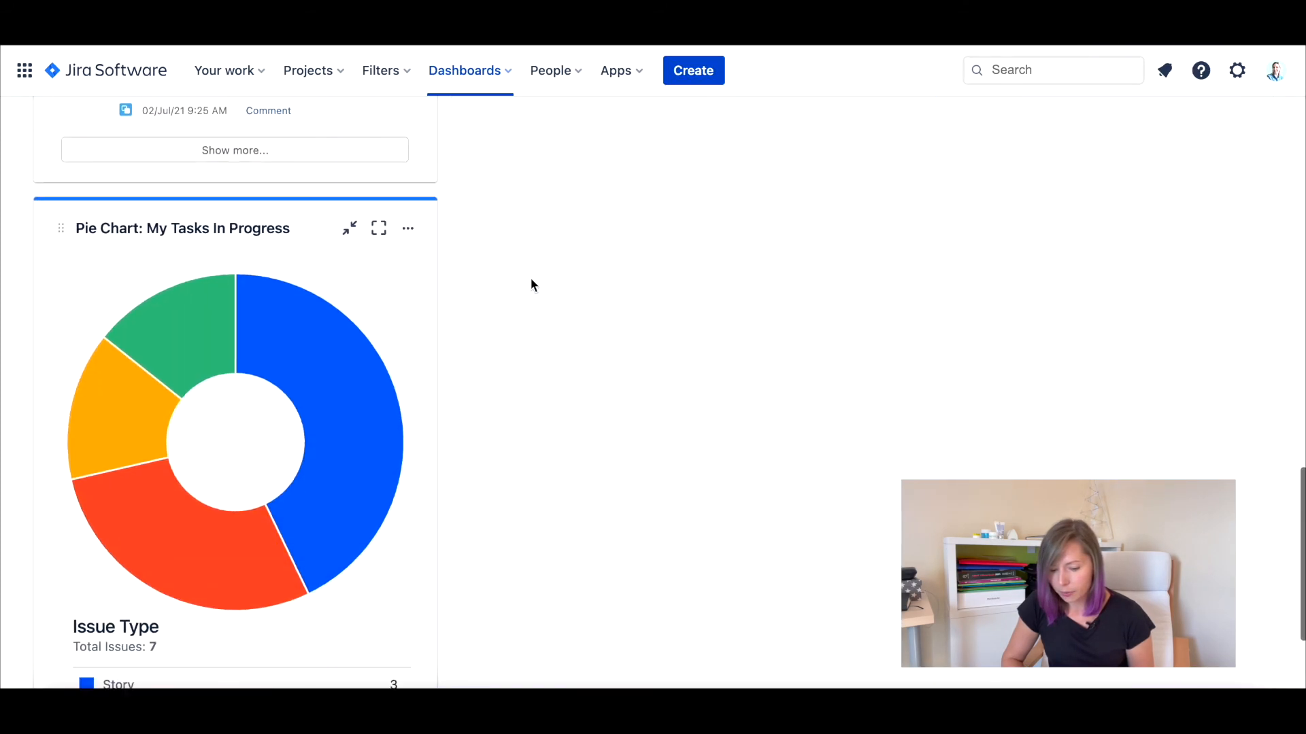
scroll(483, 275, up, 2)
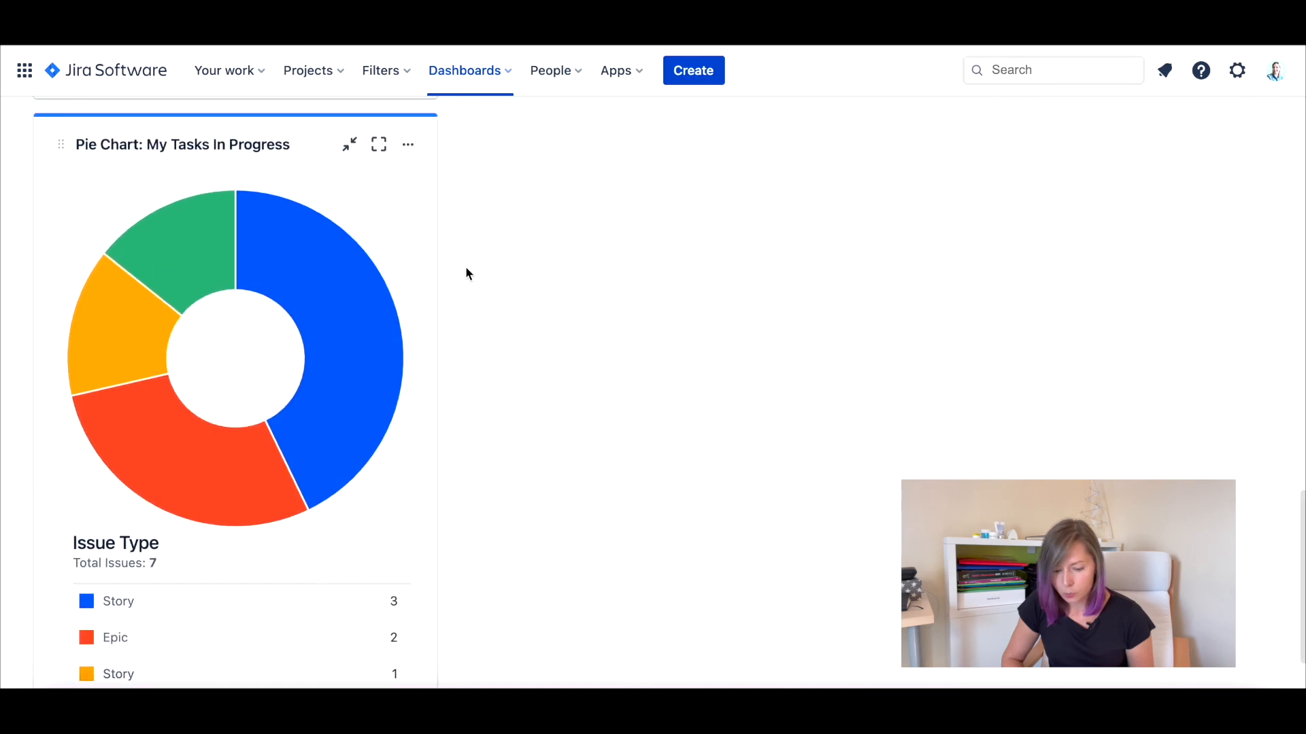
drag(236, 146, 762, 270)
scroll(803, 291, up, 1)
scroll(806, 293, up, 15)
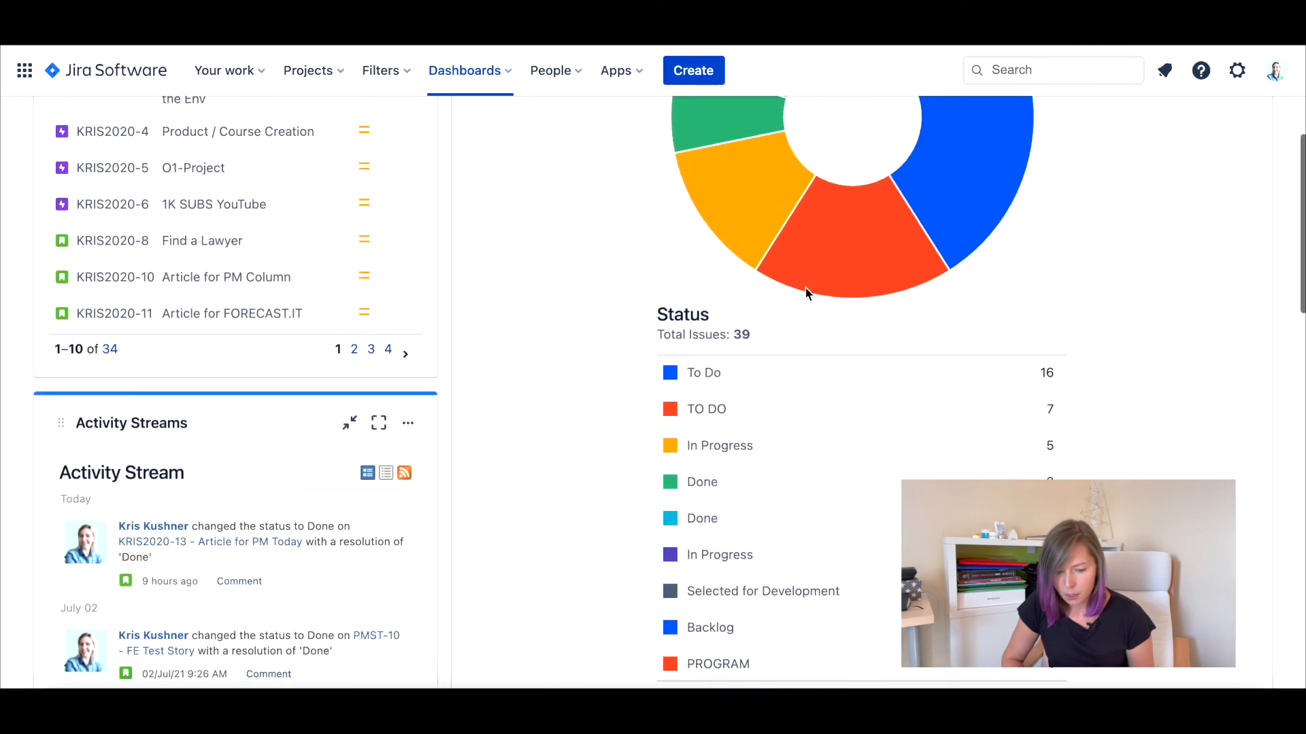
scroll(806, 294, down, 1)
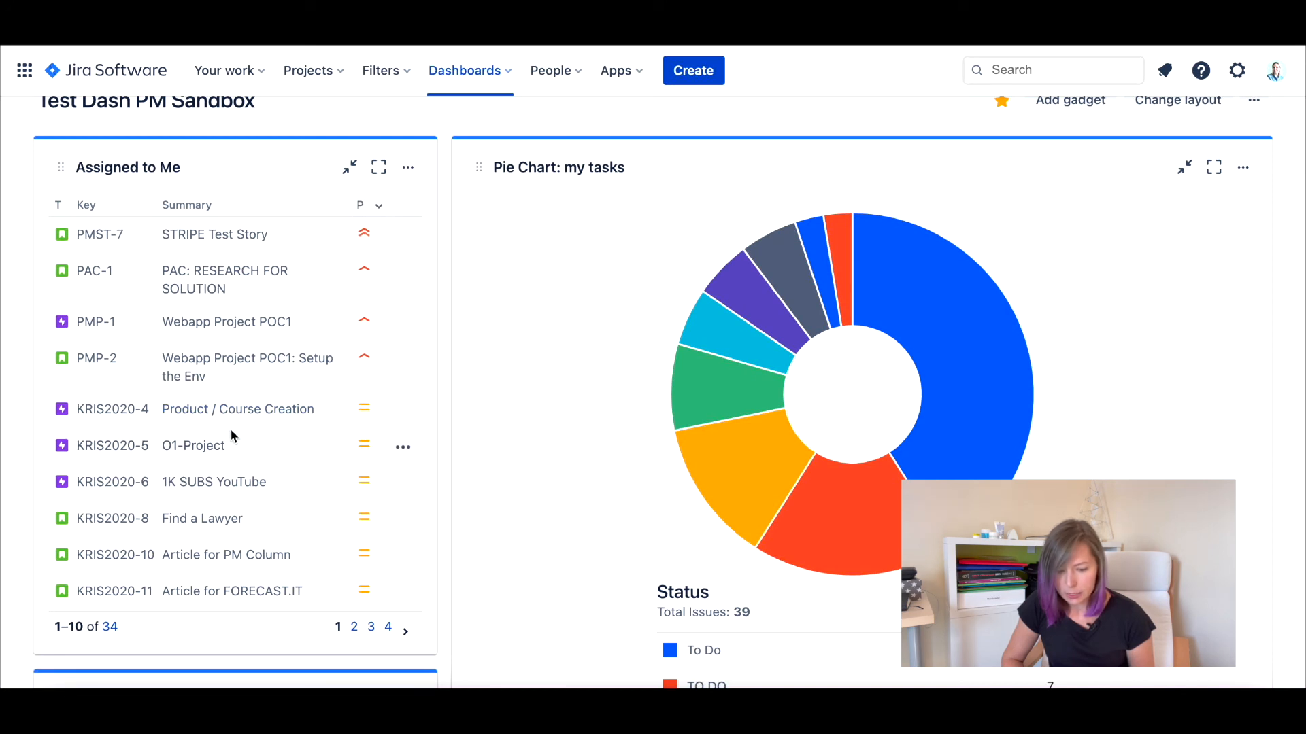
Delete the Pie Chart: my tasks gadget from the wide column of the dashboard.
click(1242, 171)
click(1235, 361)
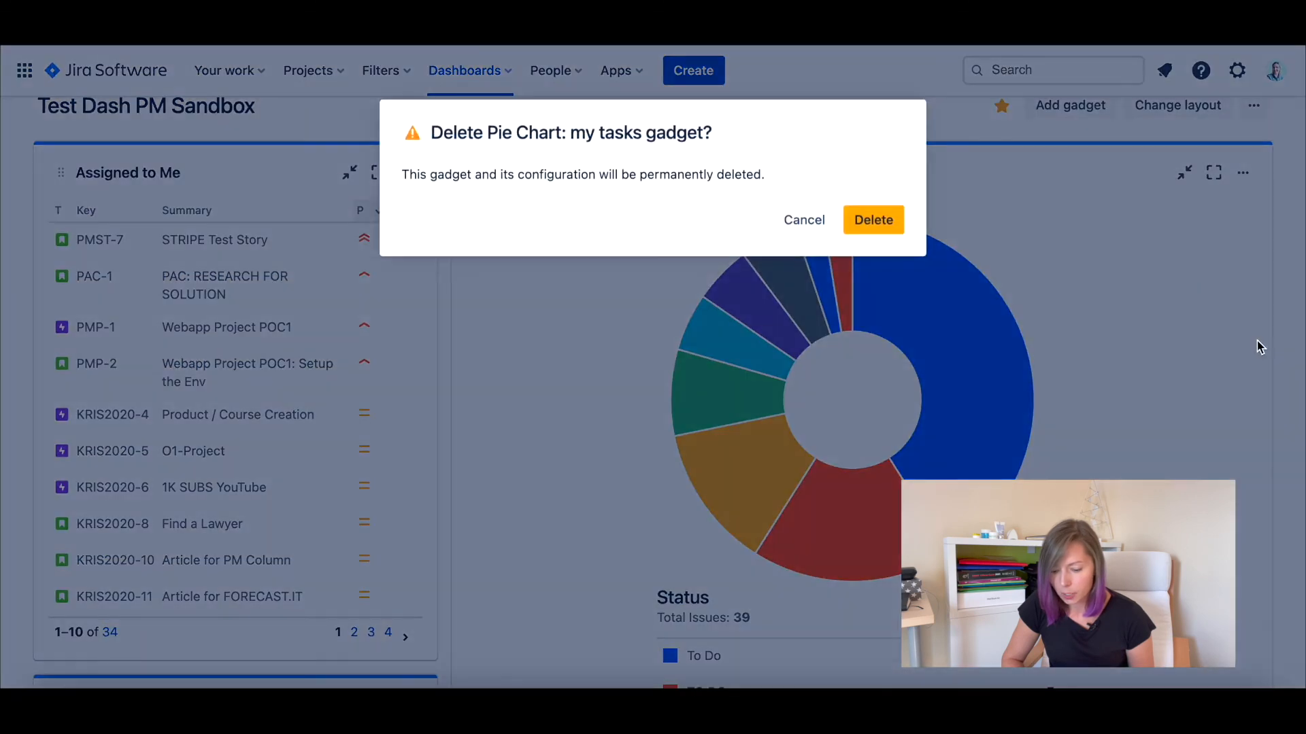
click(874, 220)
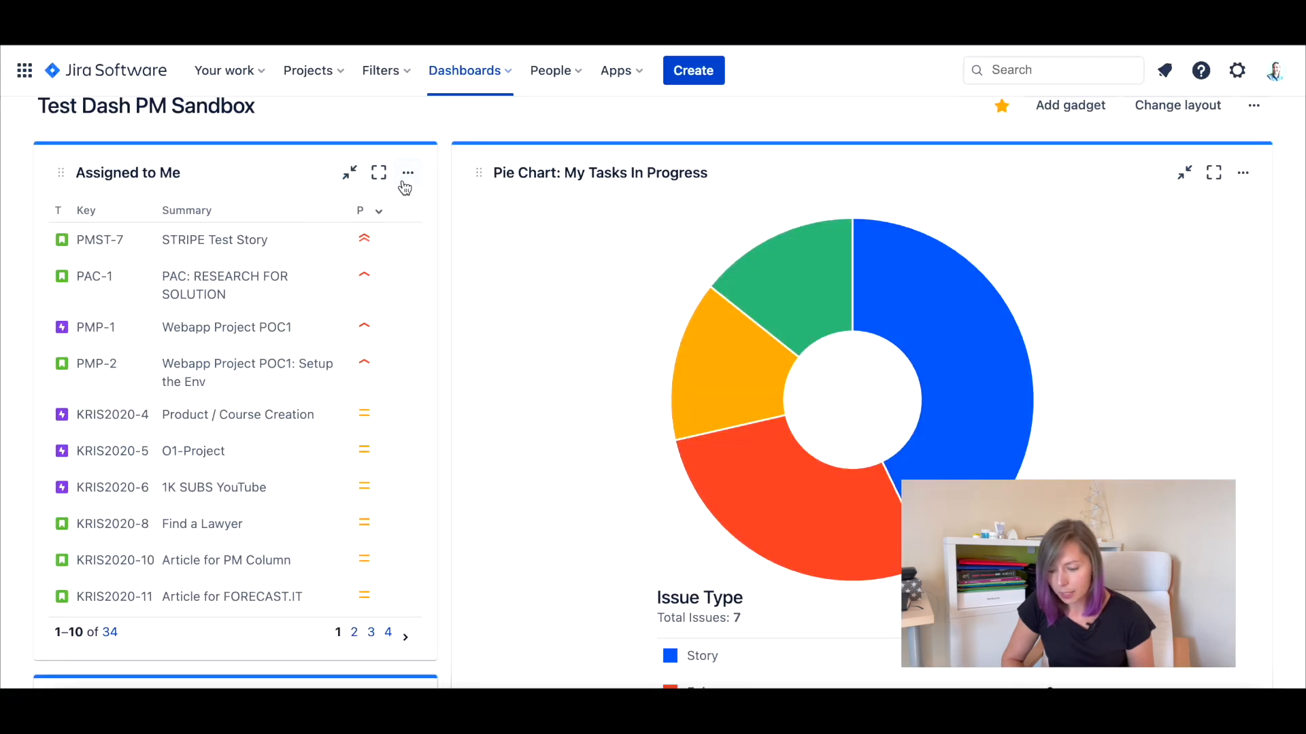
Look over the rearranged dashboard, and open the page for finding new Jira apps.
scroll(724, 190, down, 13)
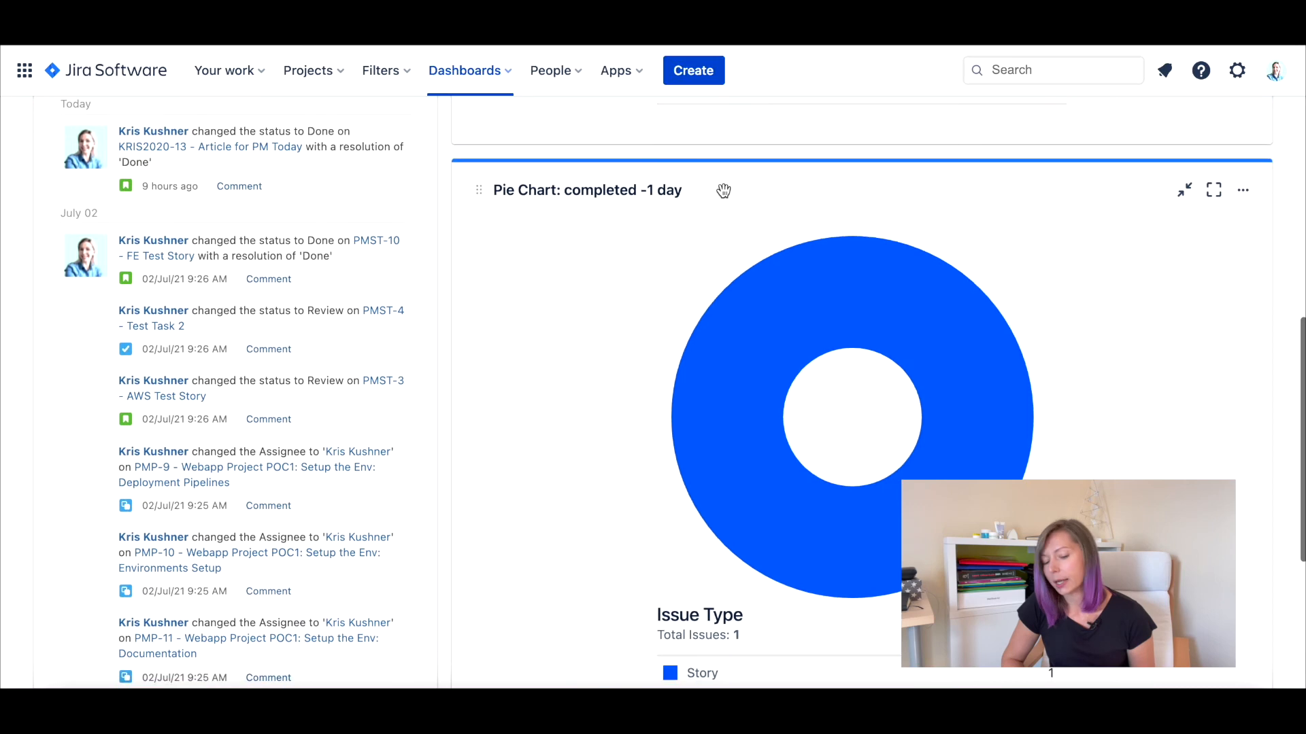
scroll(724, 191, up, 12)
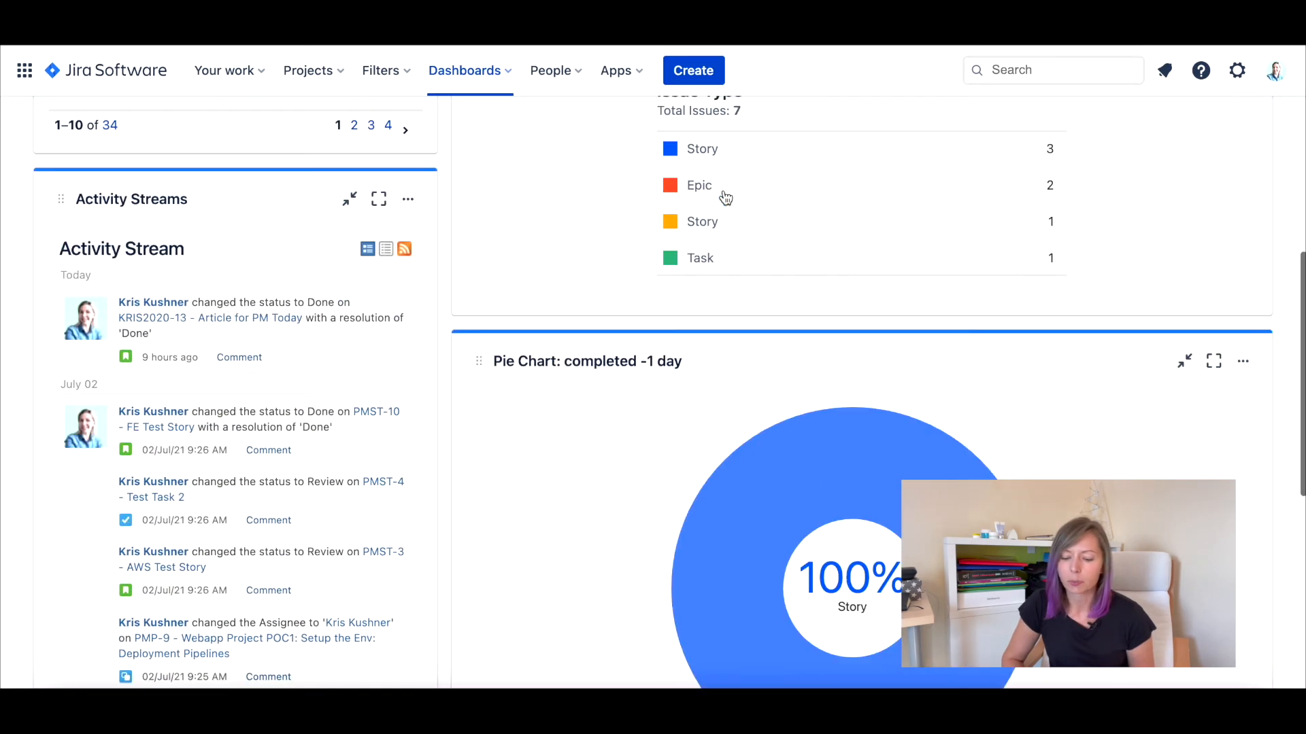
scroll(725, 197, up, 3)
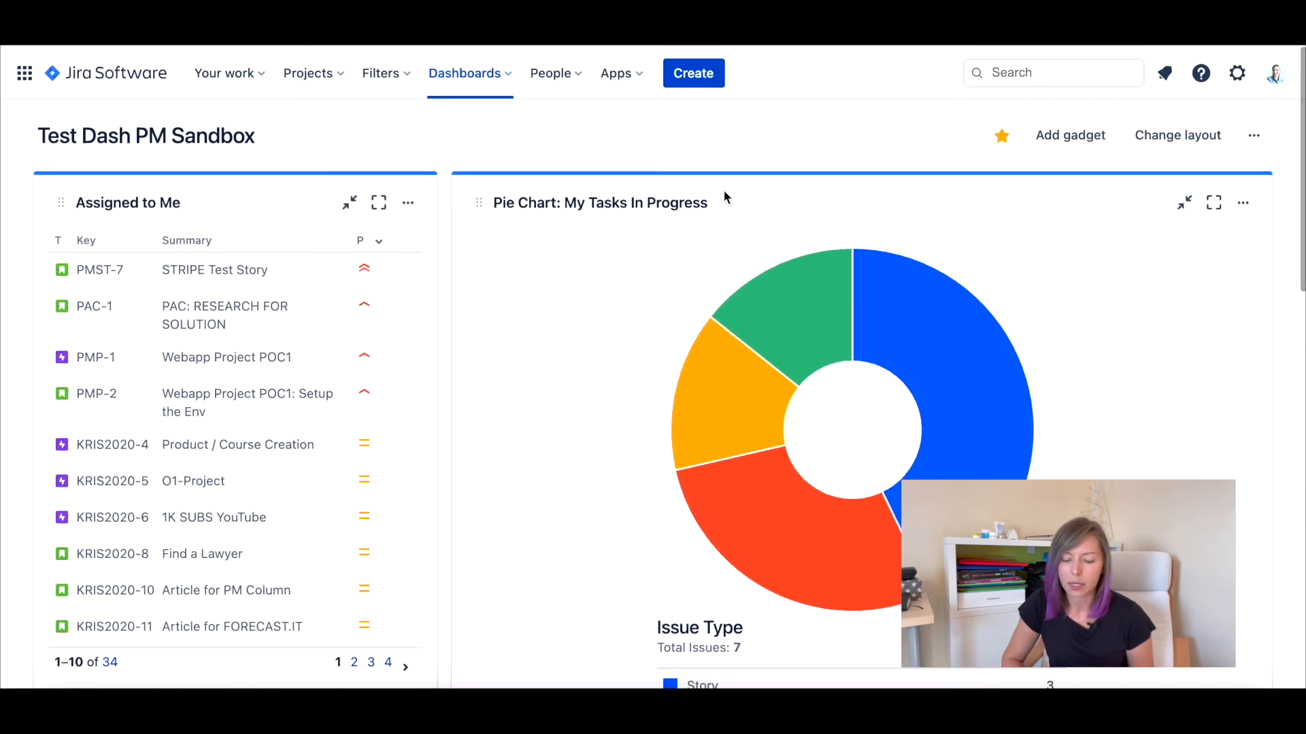
click(636, 86)
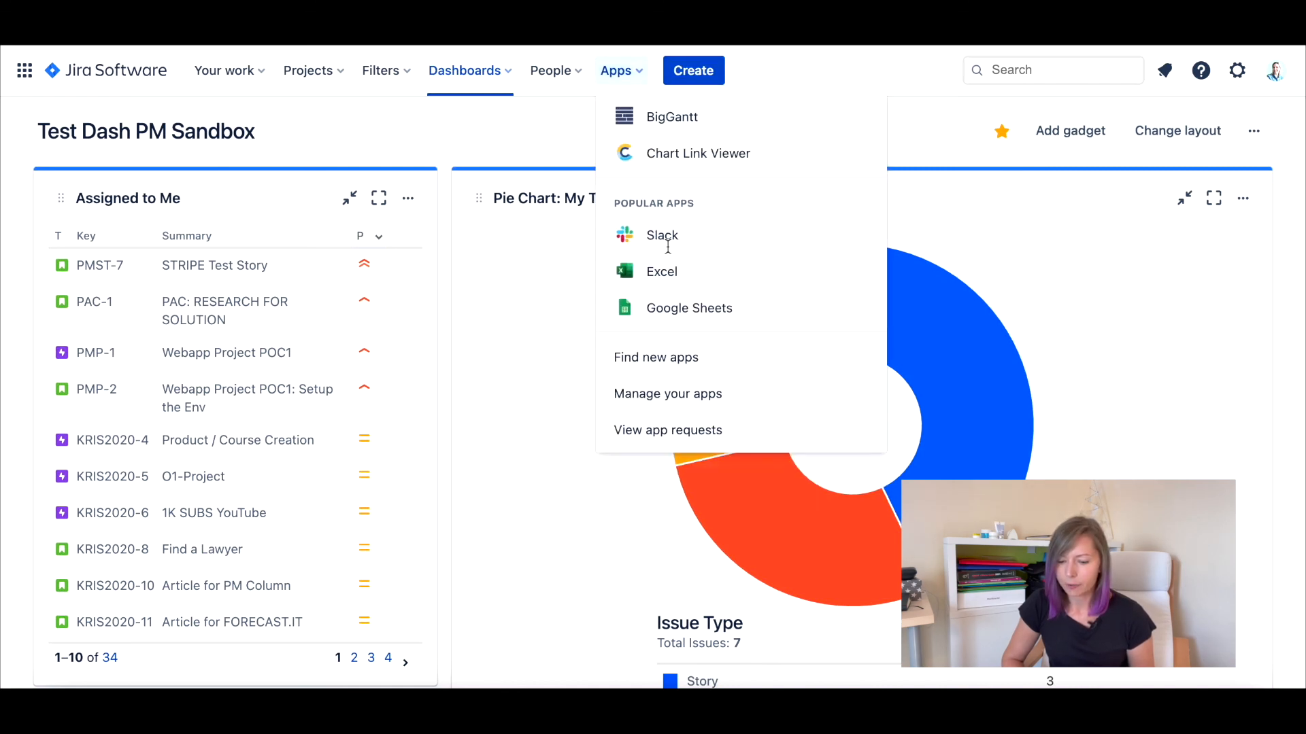
click(712, 370)
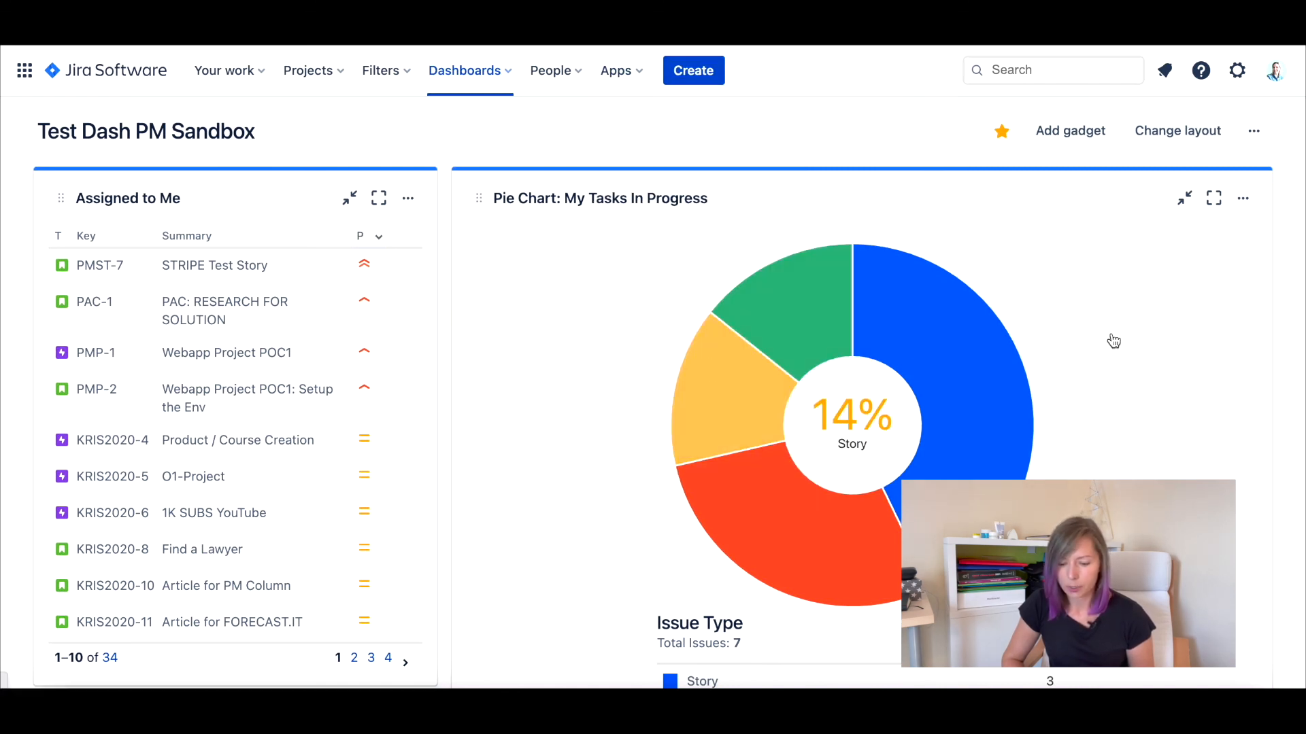